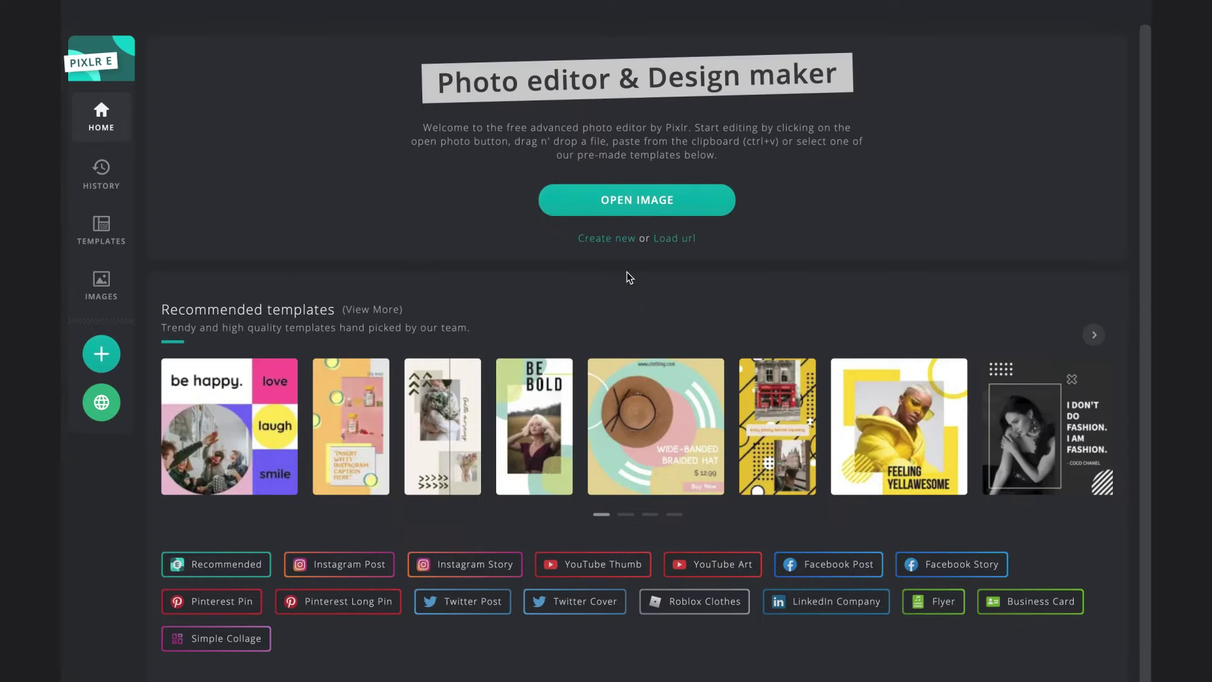
- Open the Create new dialog from the Pixlr E home screen
left_click(607, 240)
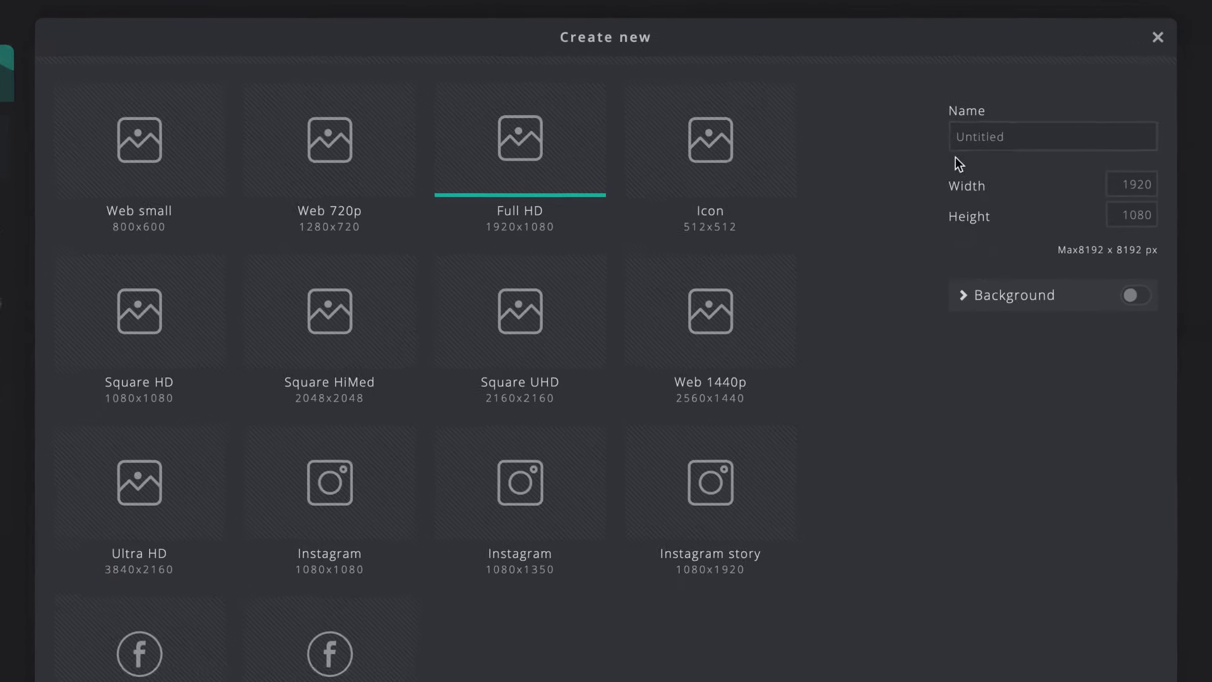
- Create a transparent 2550 × 3300 canvas named Event Flyer
double_click(1005, 142)
key("BackSpace")
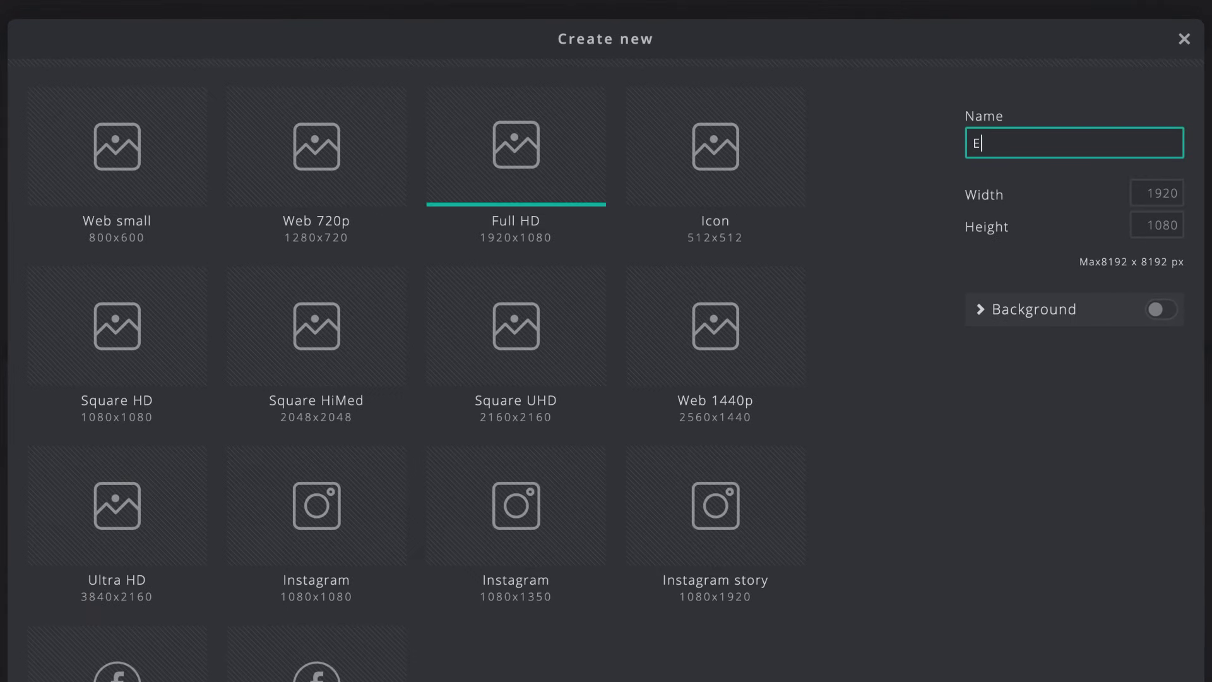
left_click(1156, 192)
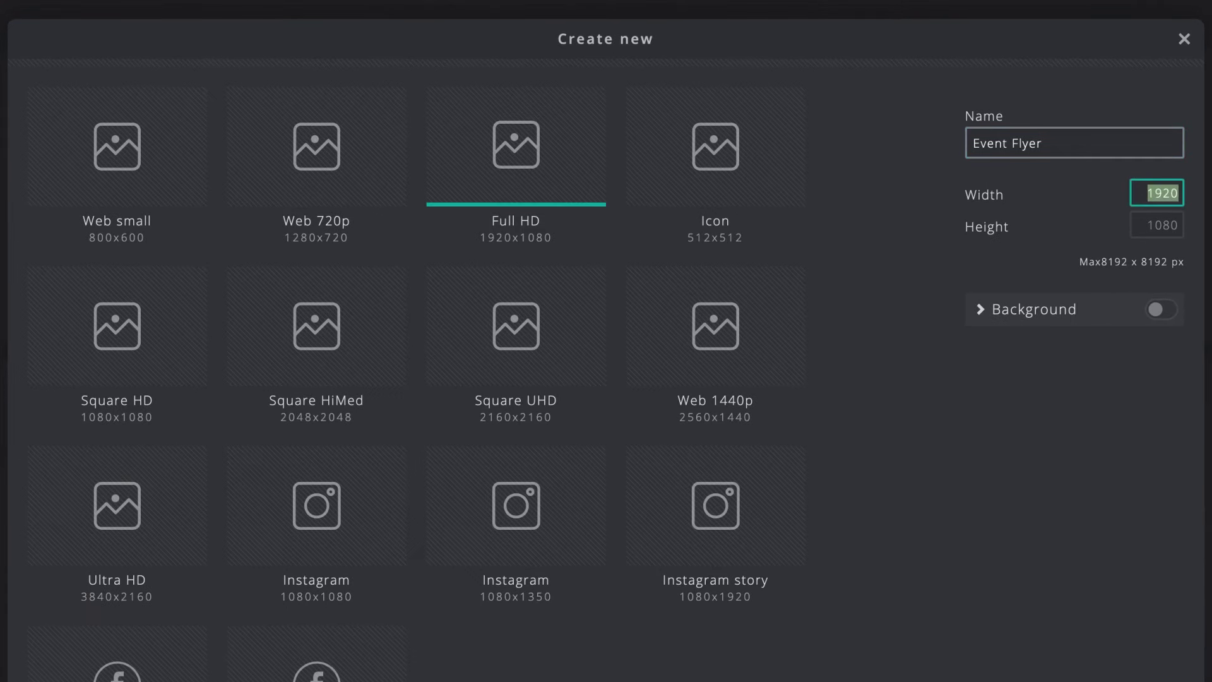
type("2")
key("Tab")
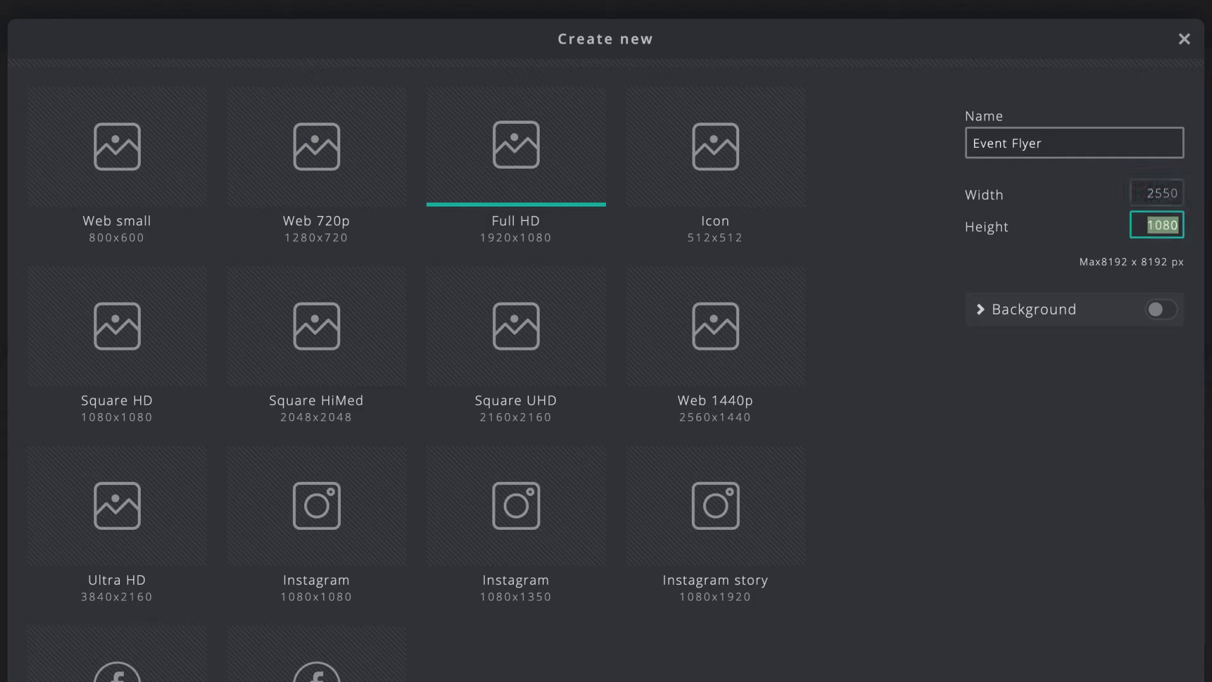
type("33")
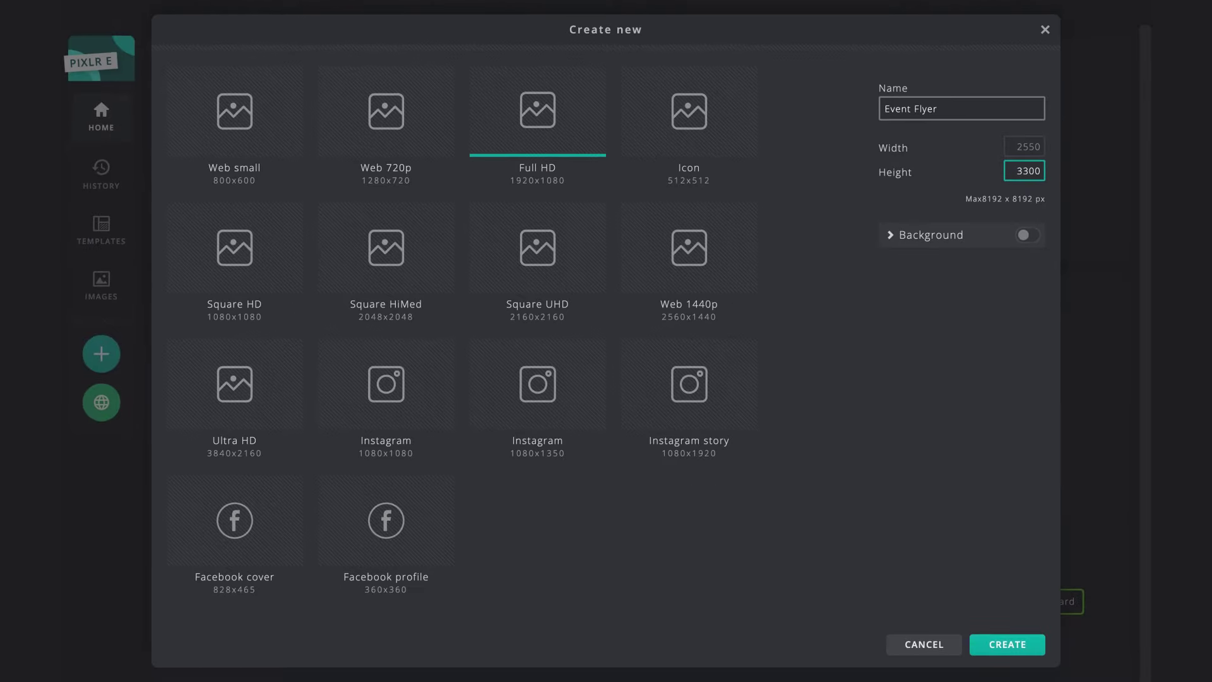
key("Return")
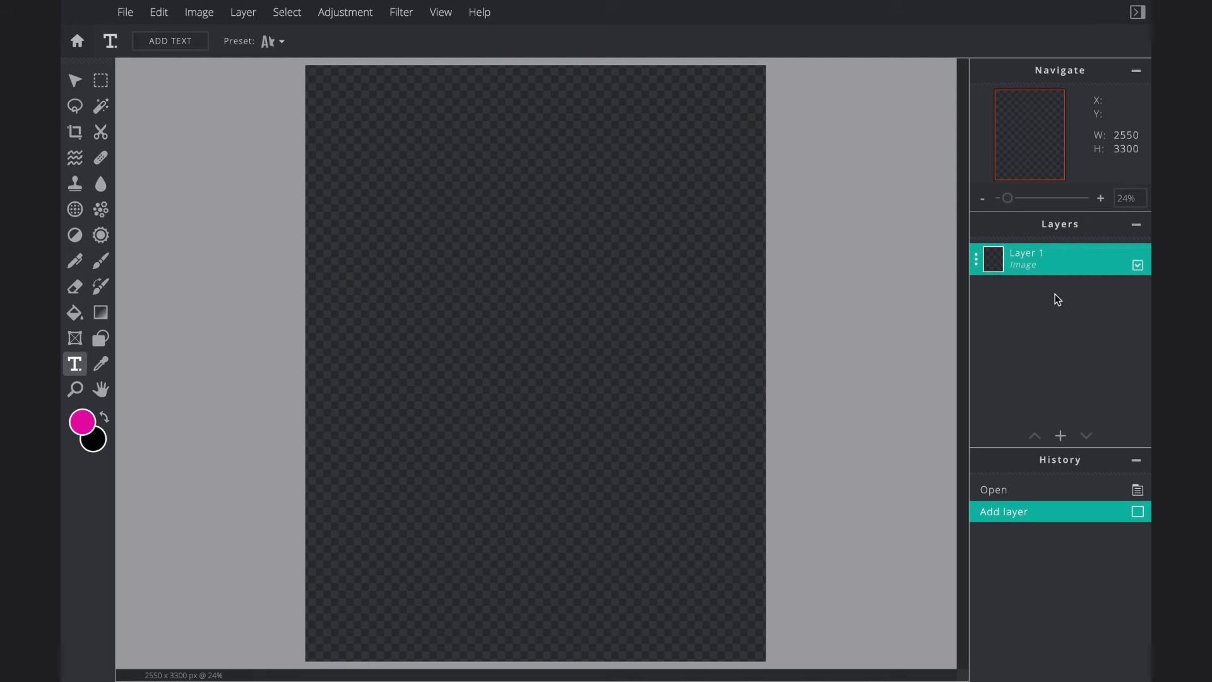
- Add Background.jpg as an image layer, shift it into place, and lock its position
left_click(1060, 435)
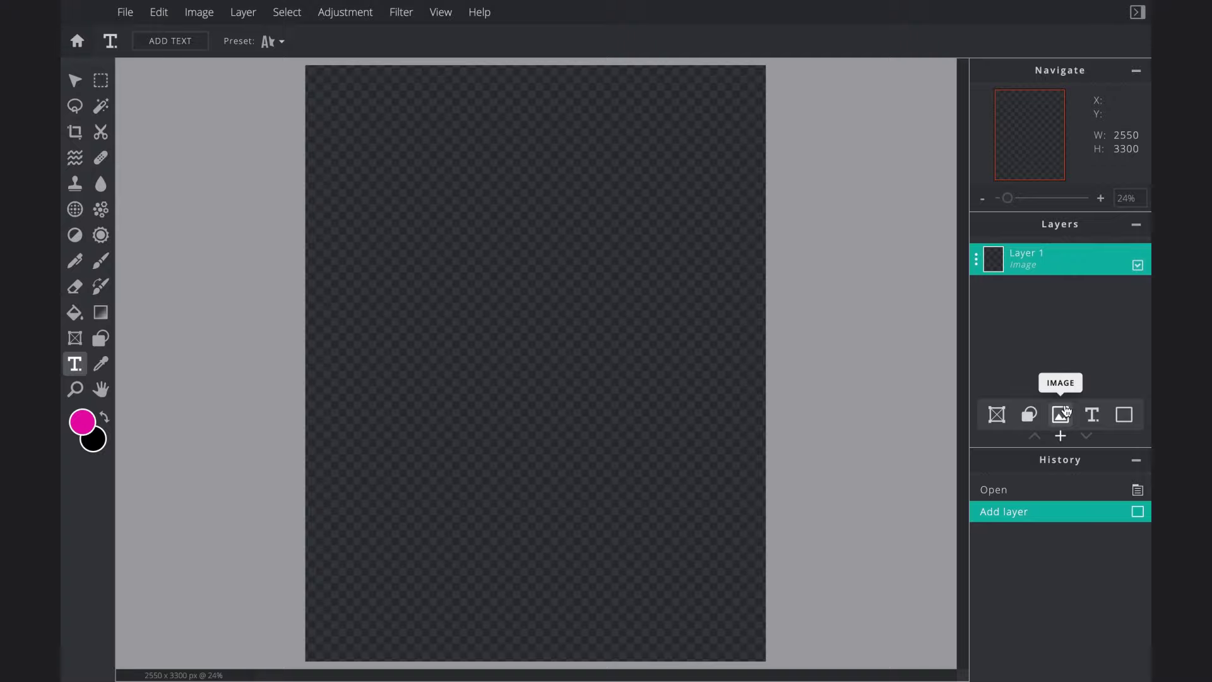
left_click(1066, 411)
left_click(497, 249)
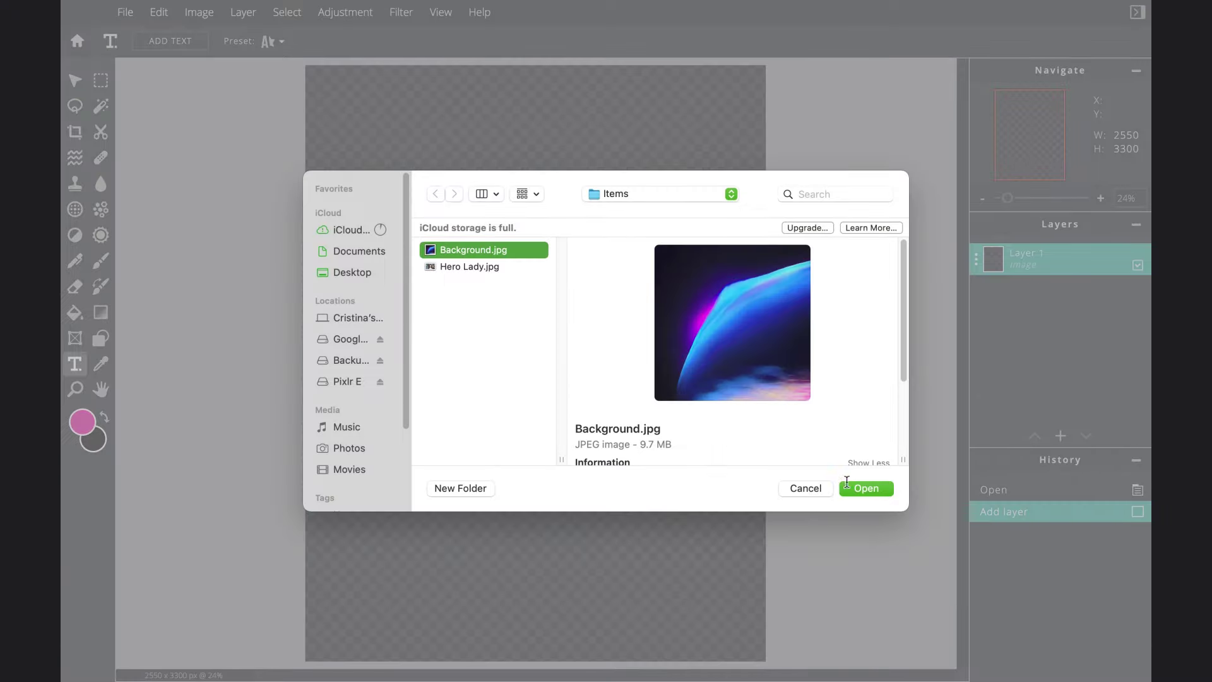
left_click(866, 489)
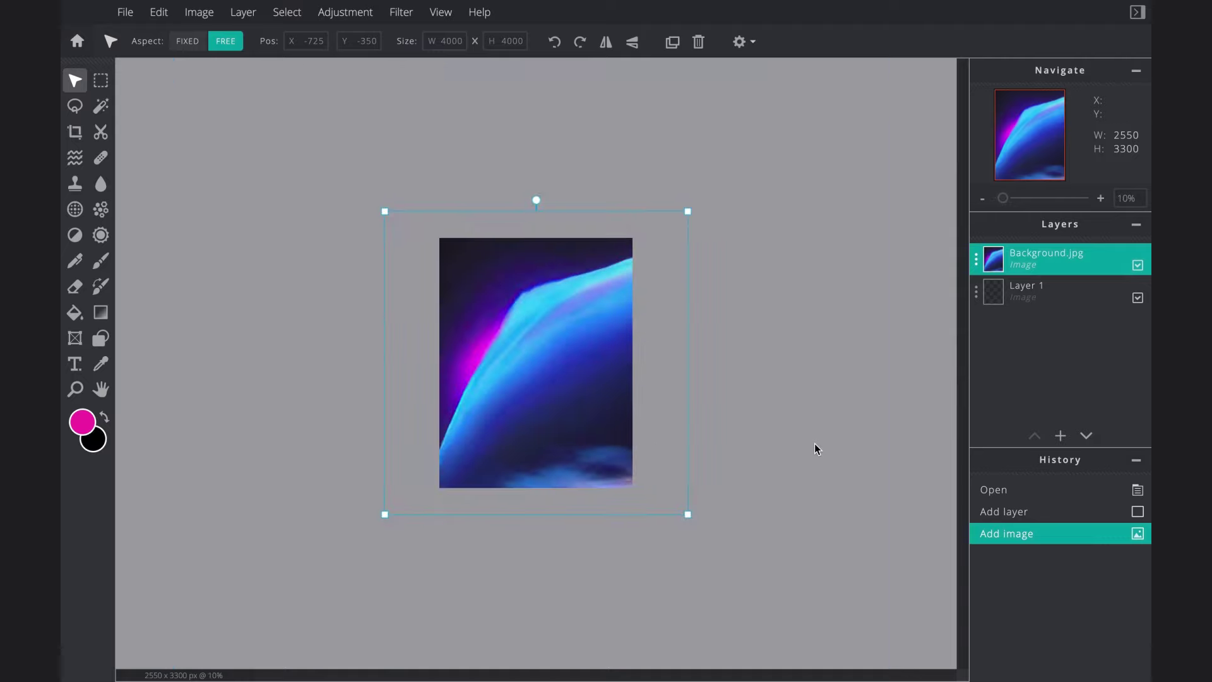
left_click_drag(557, 406, 573, 399)
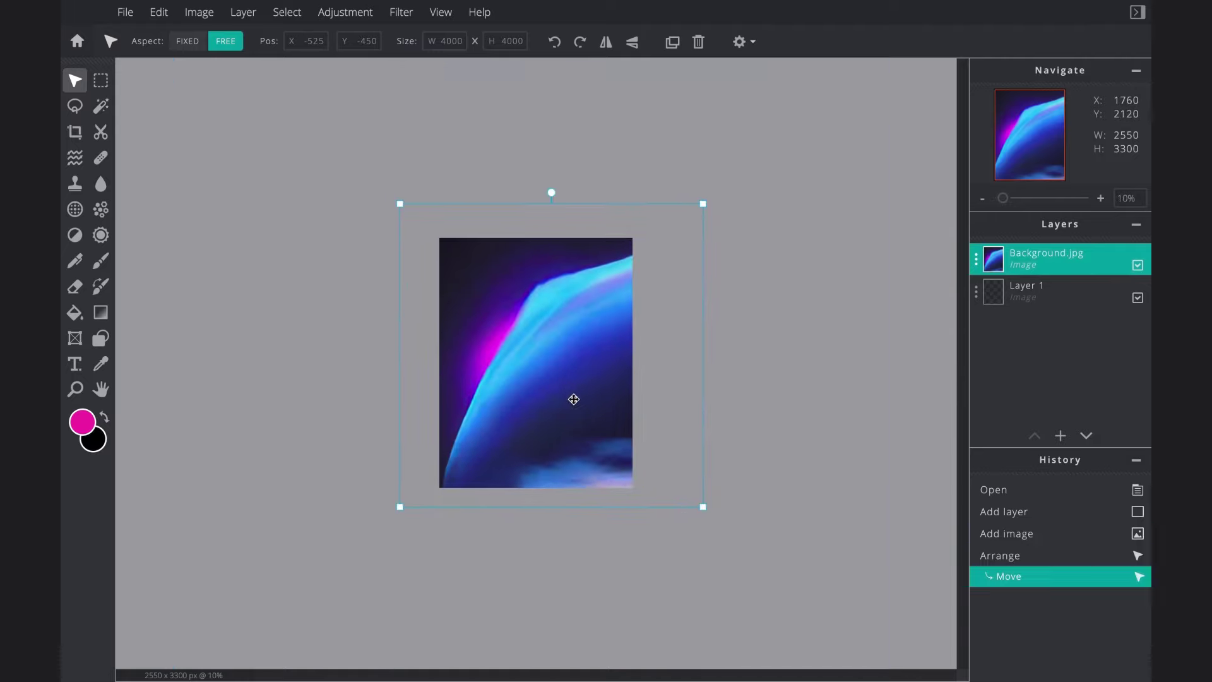
left_click(975, 259)
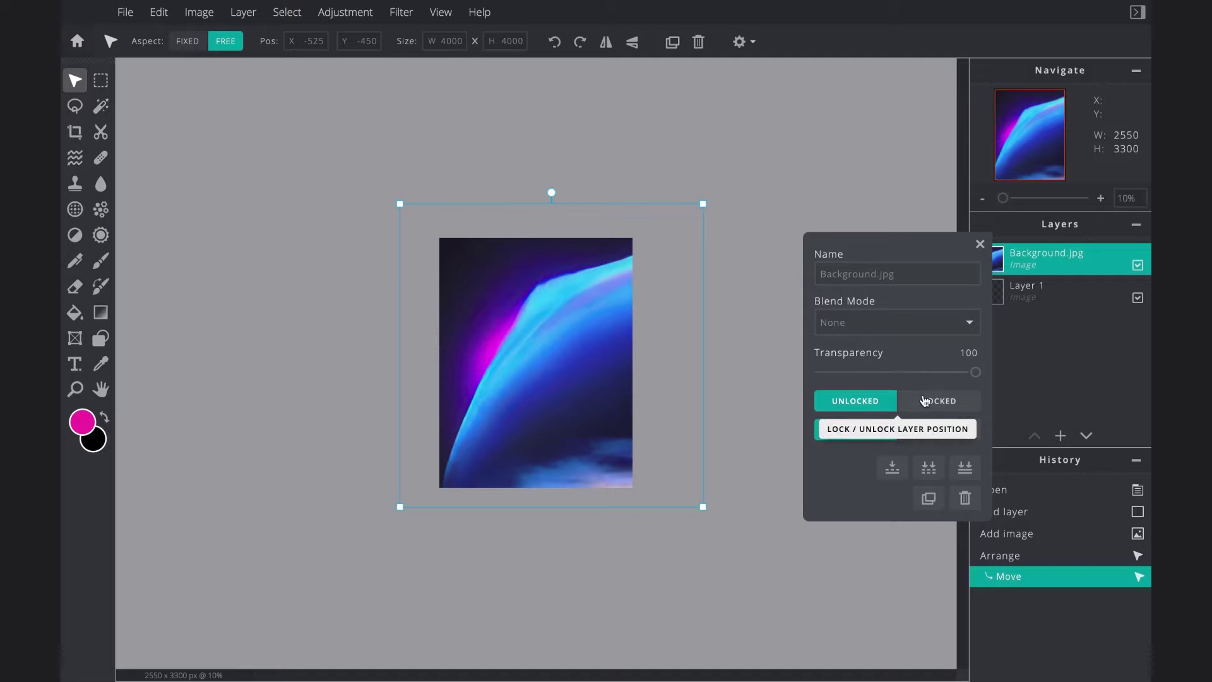
left_click(924, 400)
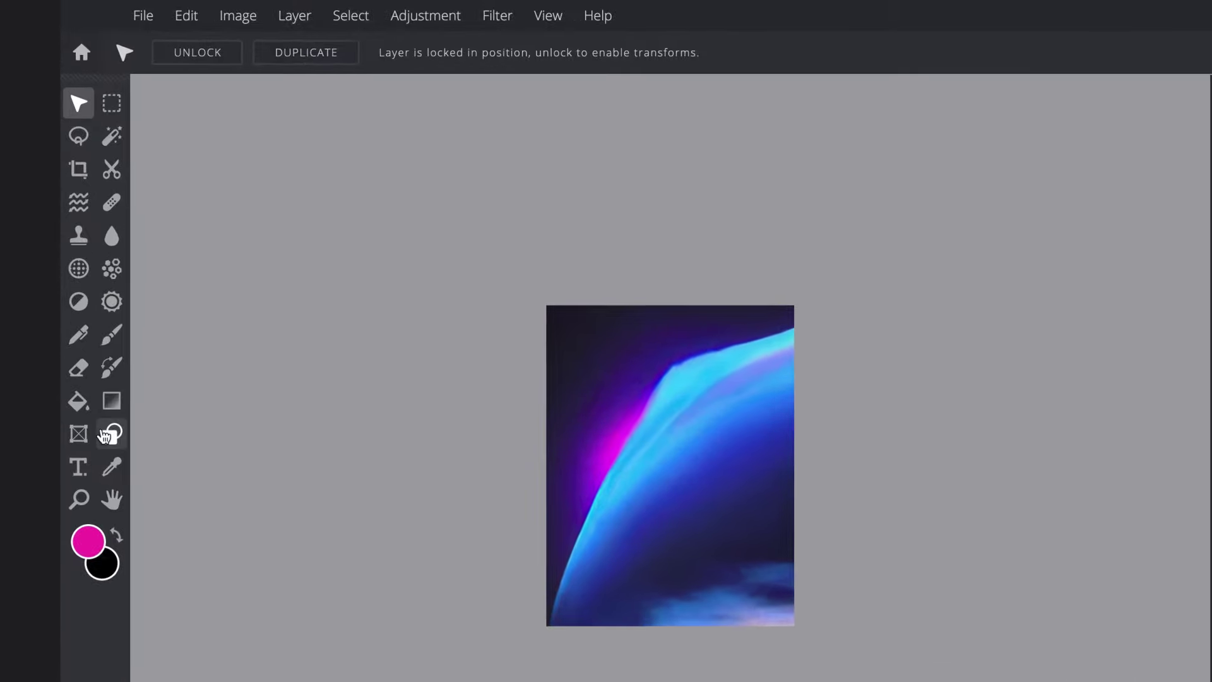
- Draw a rectangle across the bottom of the flyer
left_click(97, 339)
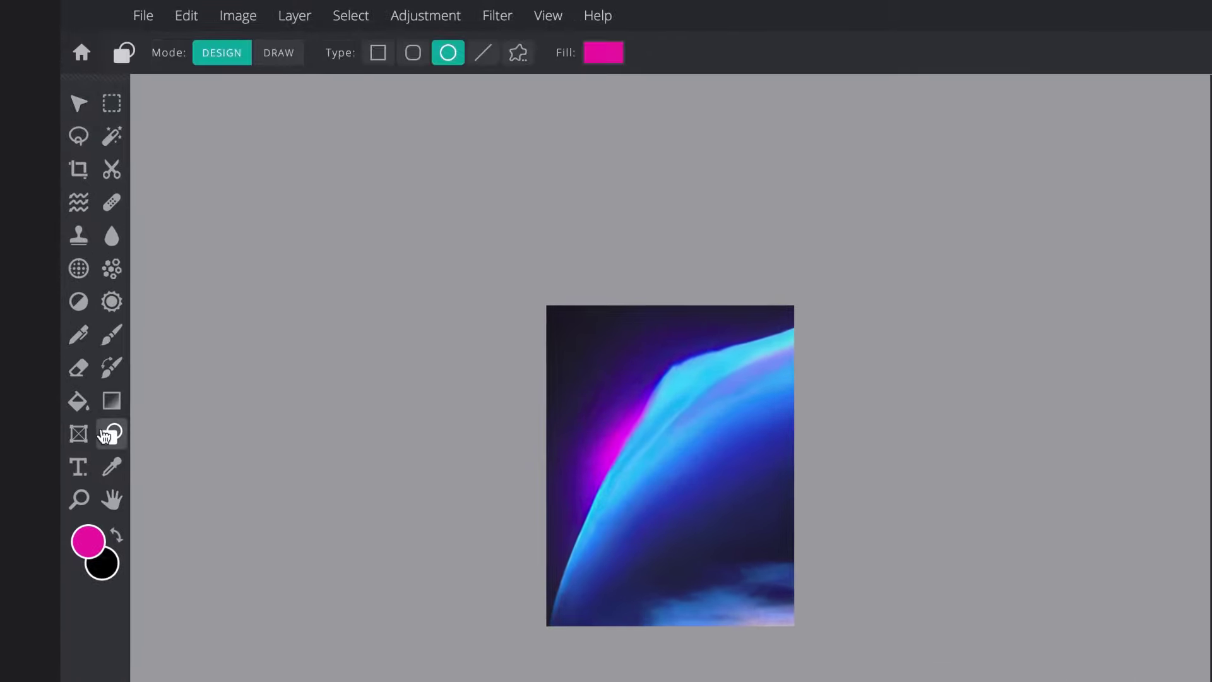
left_click(378, 53)
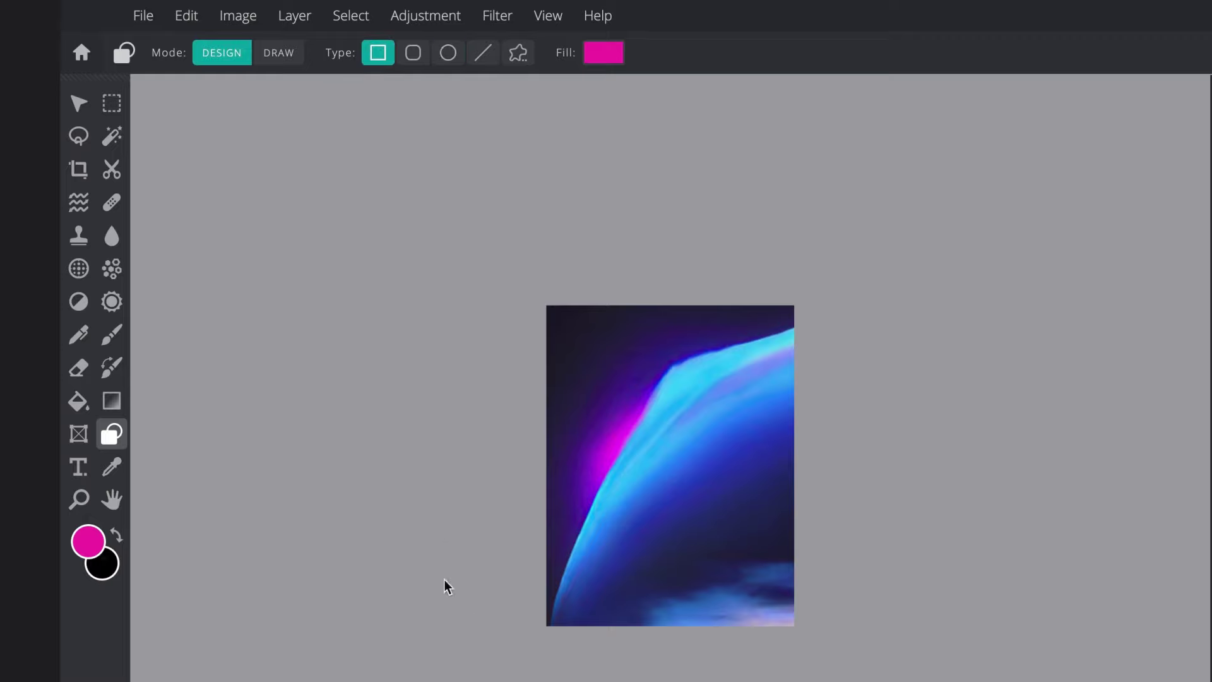
left_click_drag(490, 565, 840, 655)
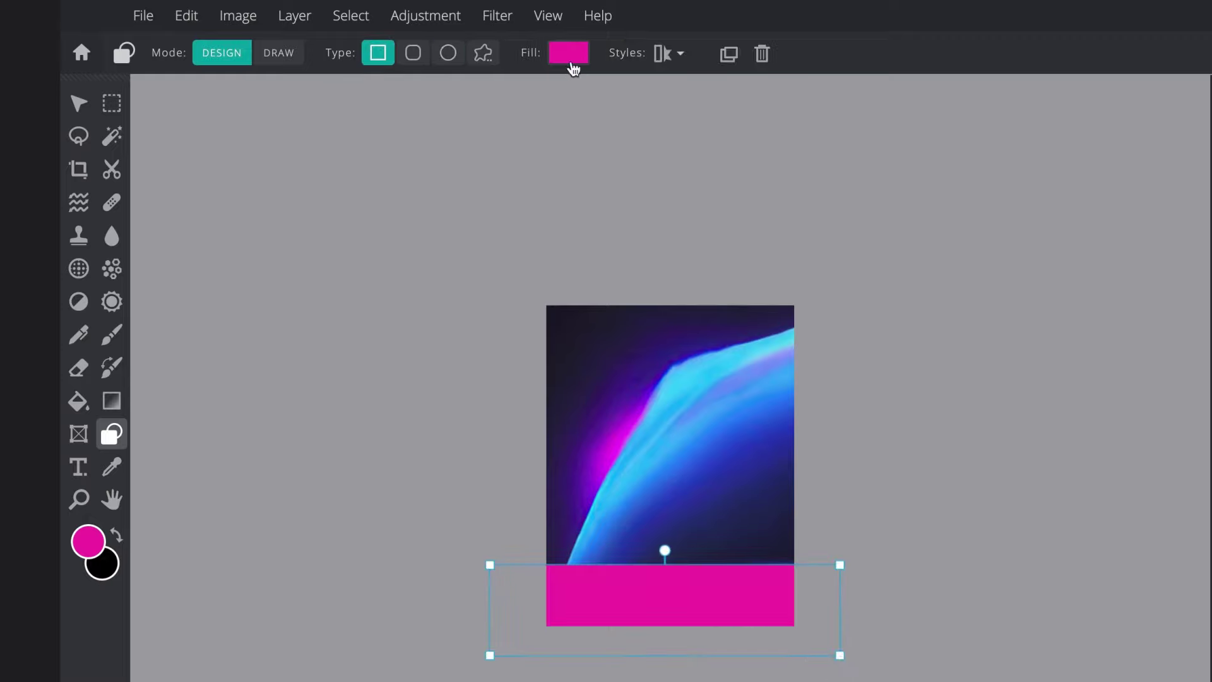
- Fill the rectangle with a gradient fading from transparent to magenta
left_click(568, 58)
left_click(554, 126)
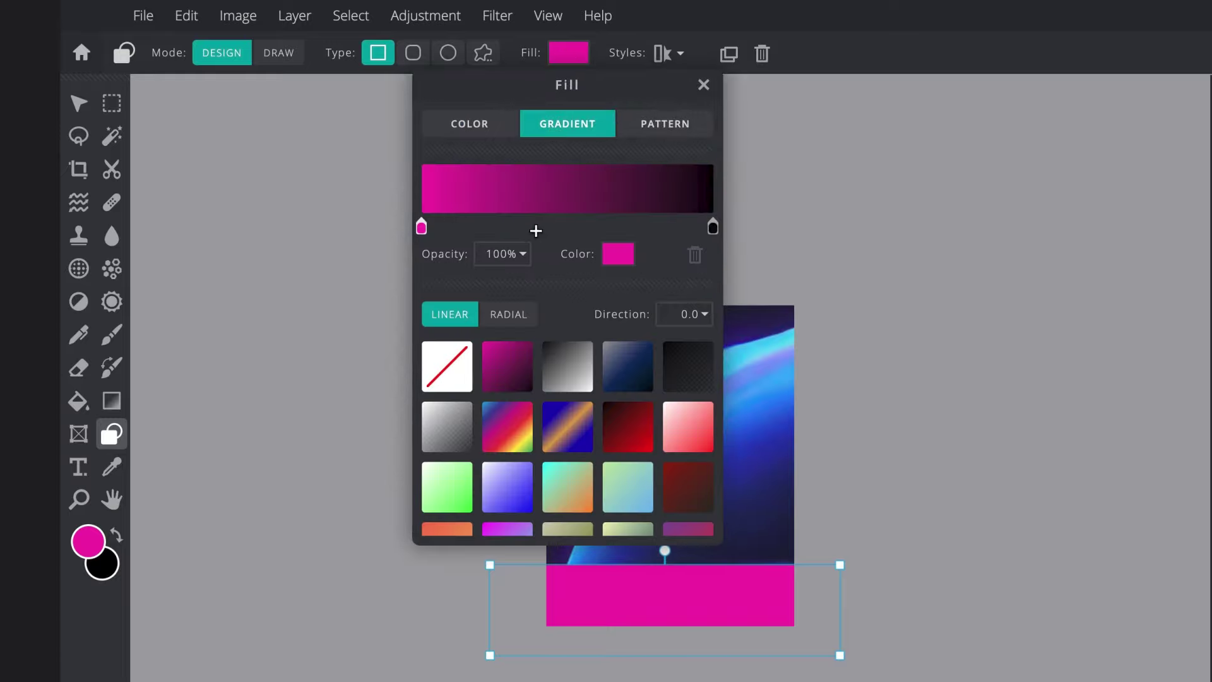
left_click(713, 228)
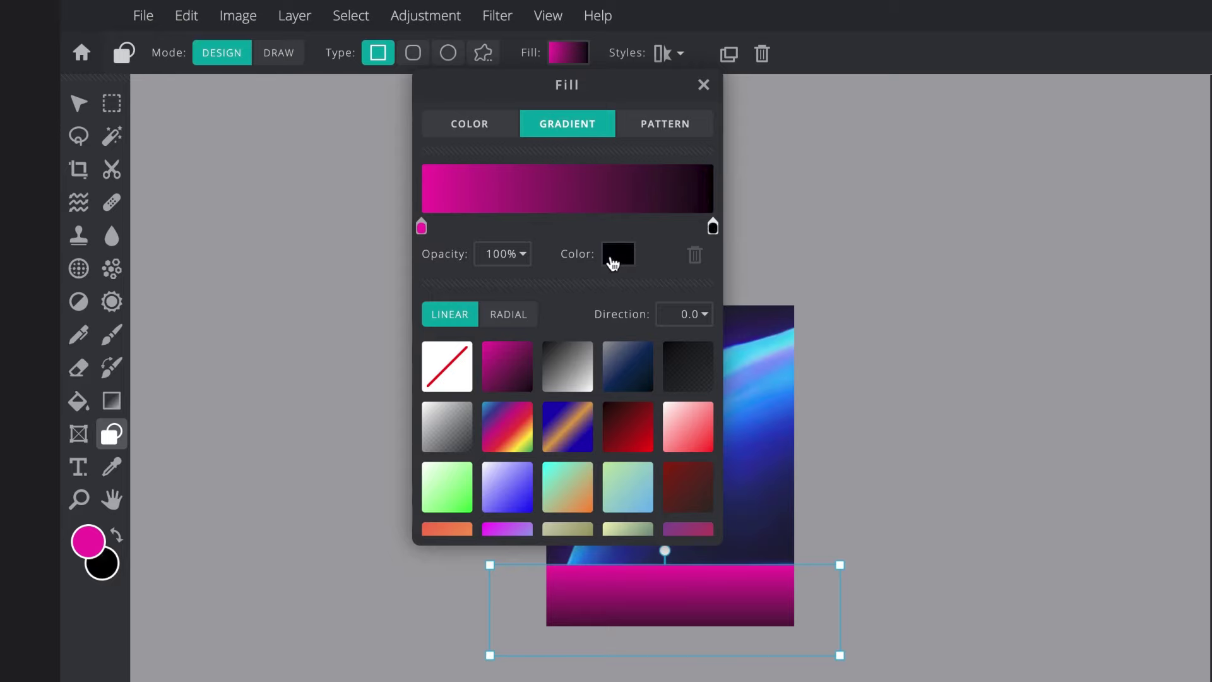
left_click(614, 259)
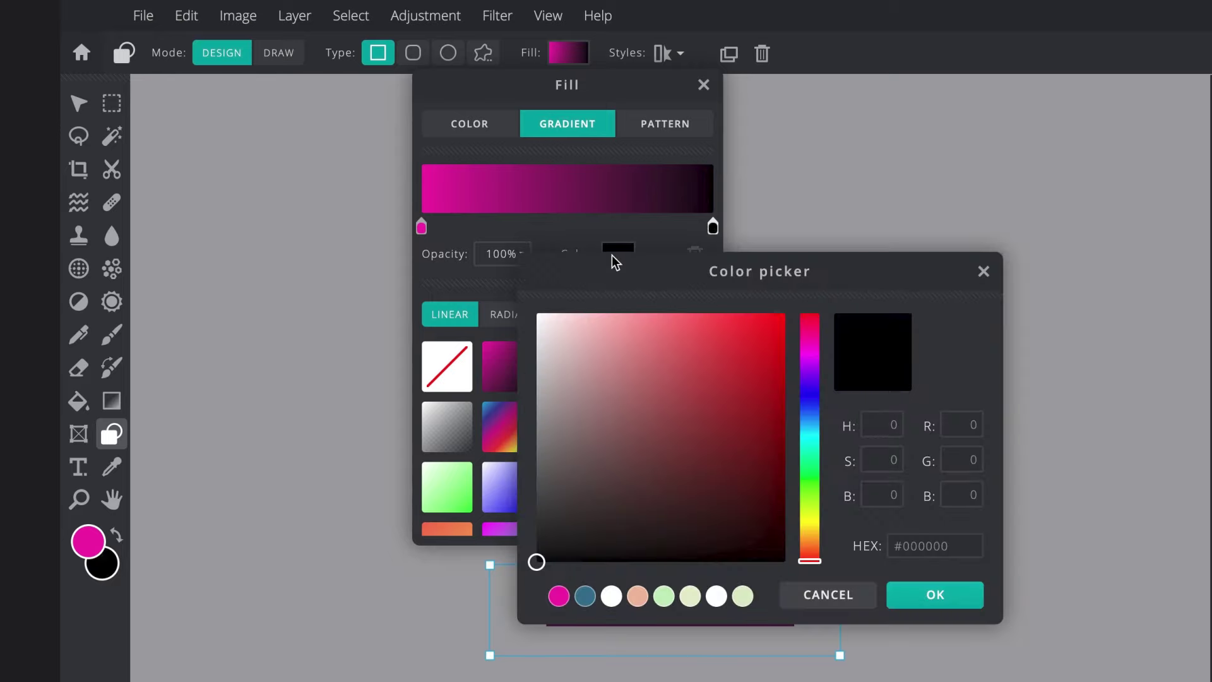
left_click(560, 593)
left_click(963, 598)
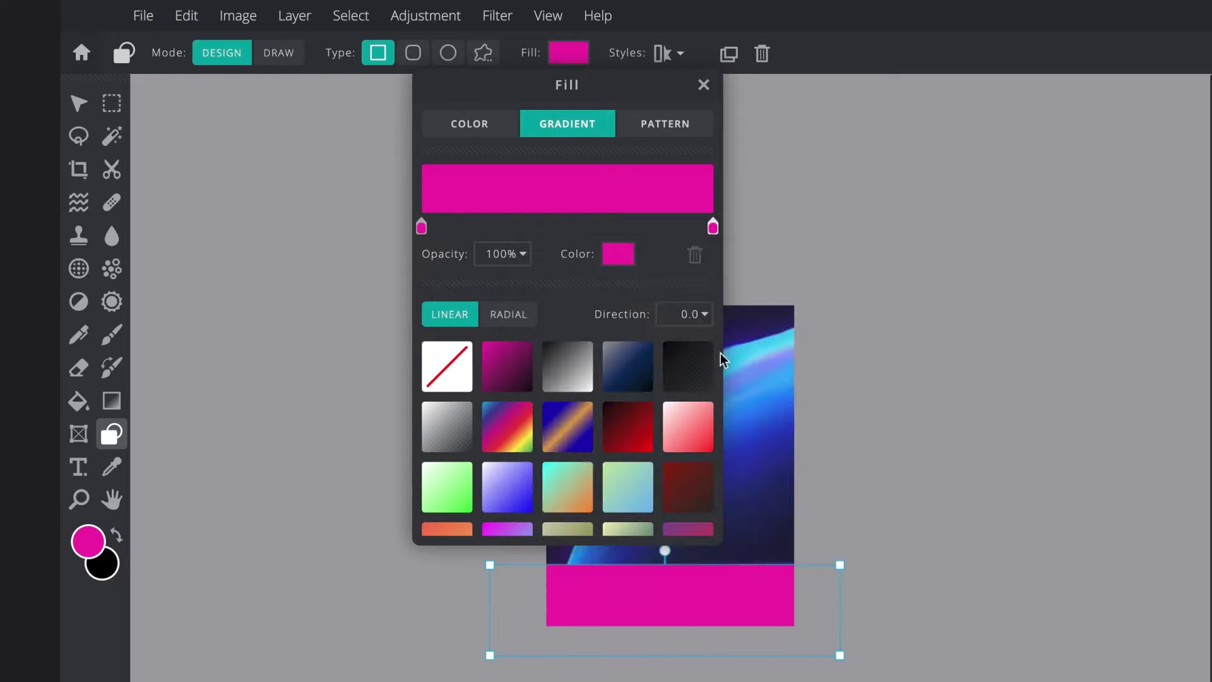
left_click(522, 254)
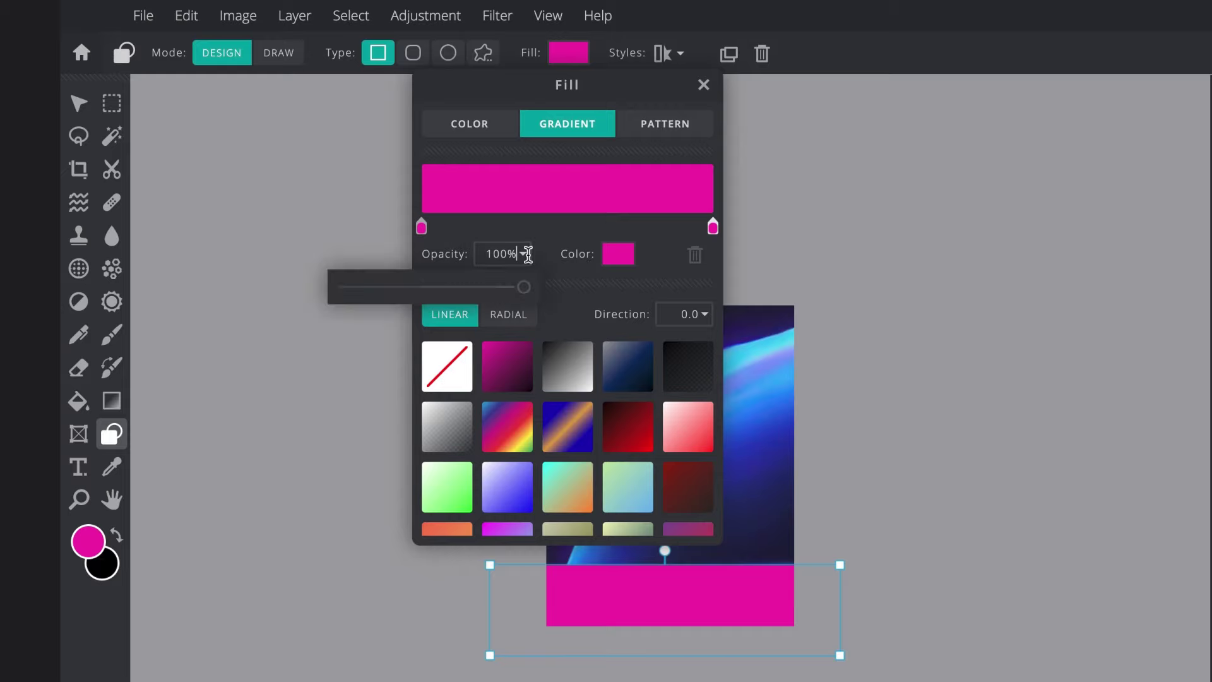
left_click_drag(522, 289, 319, 273)
left_click(422, 227)
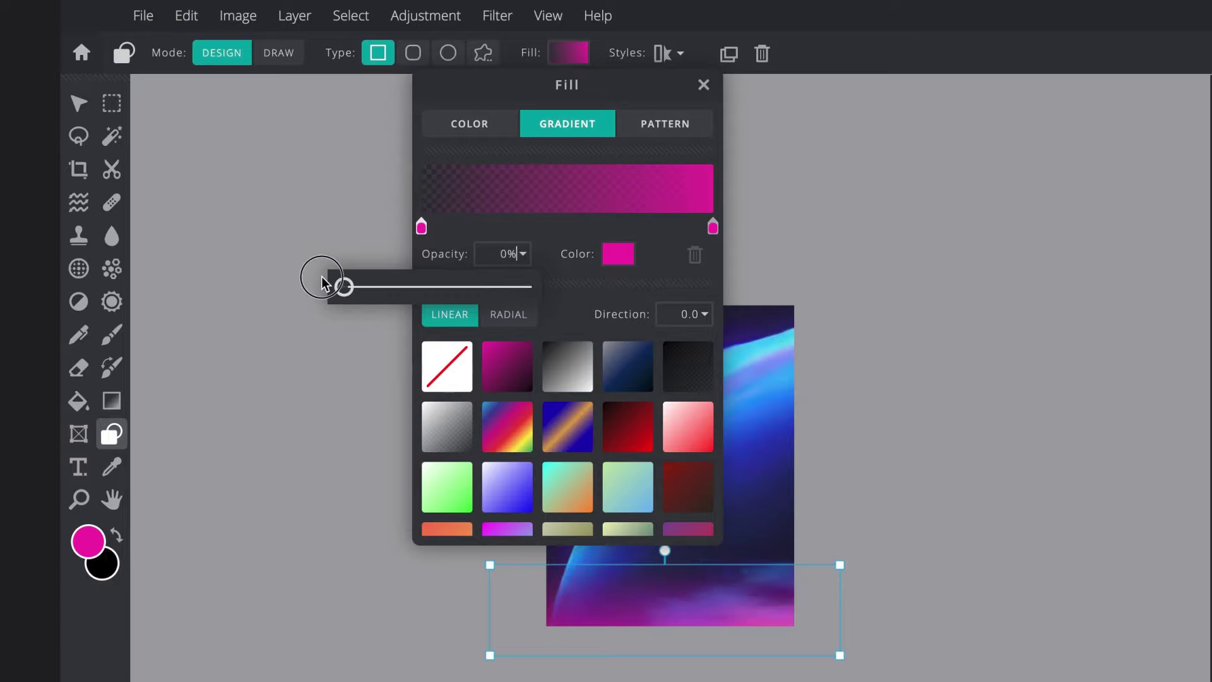
left_click(322, 419)
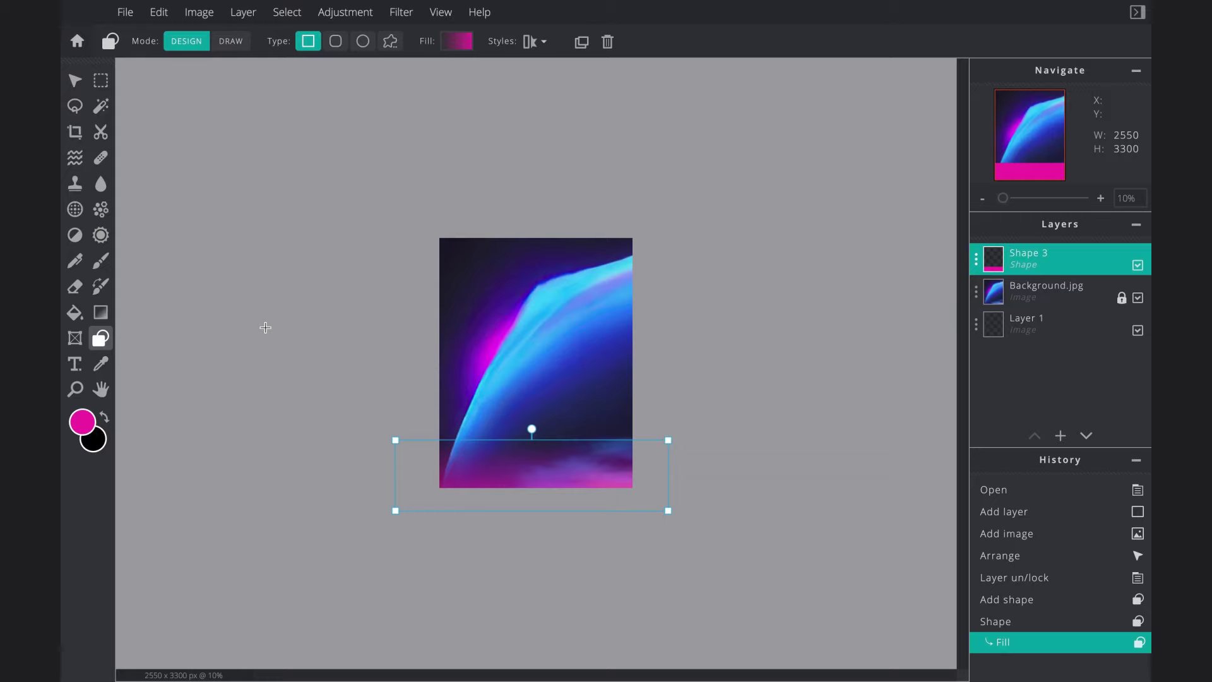
- Duplicate the magenta band to the top of the flyer and rotate it 180°
left_click_drag(498, 455, 559, 255)
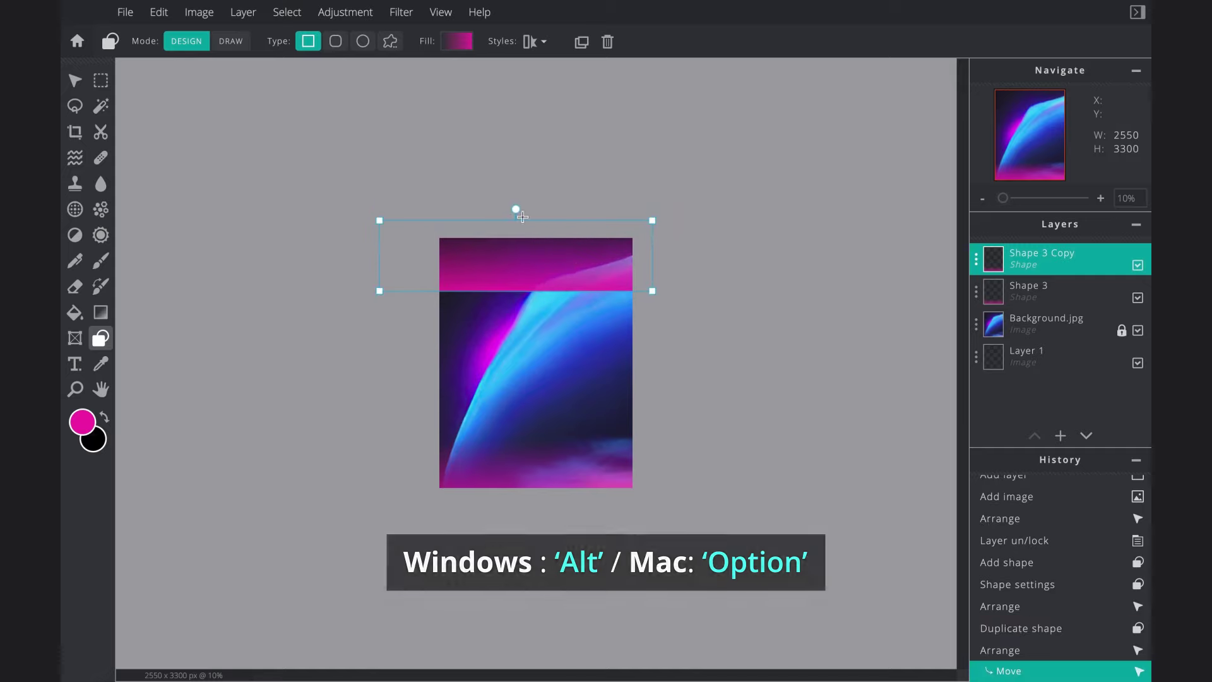
left_click_drag(514, 209, 516, 323)
left_click_drag(530, 248, 540, 249)
- Lock both Shape 3 and Shape 3 Copy in position
left_click(974, 262)
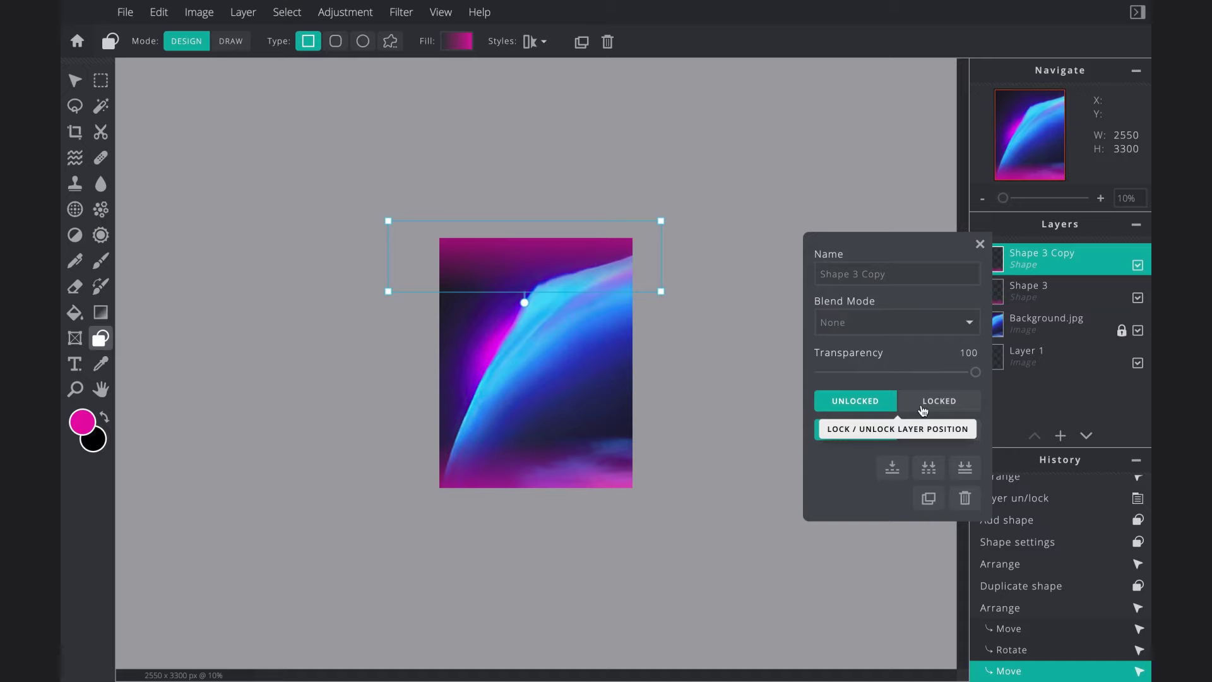
left_click(922, 409)
left_click(979, 292)
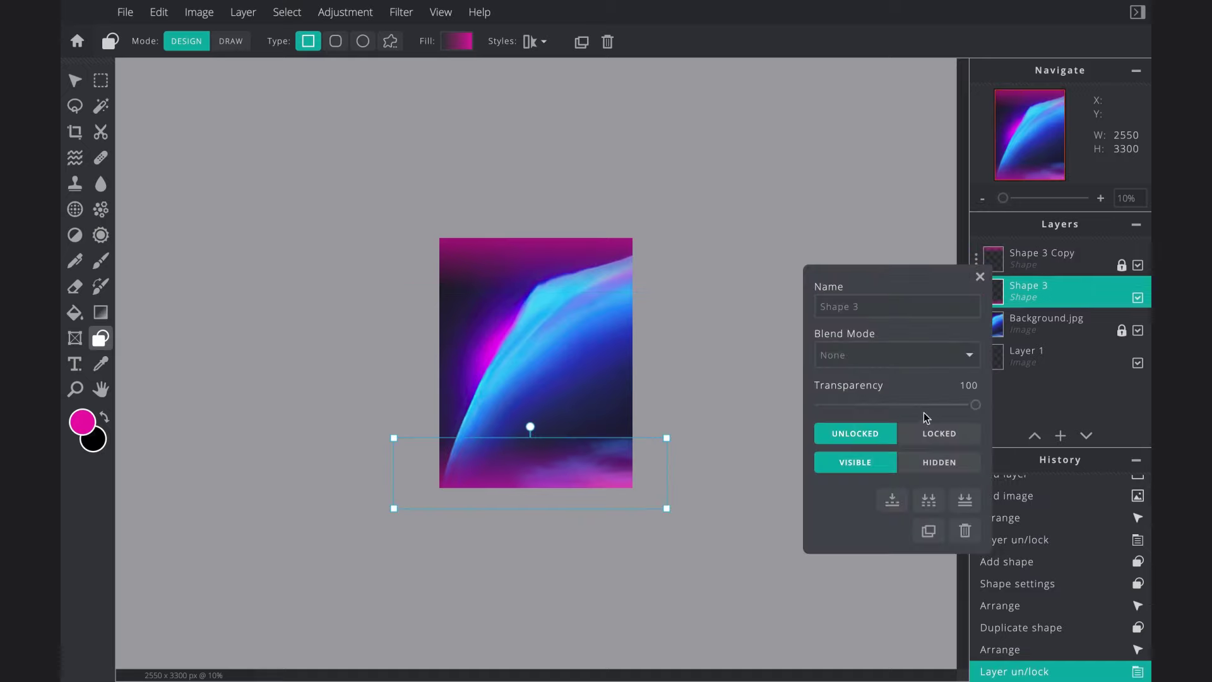
left_click(920, 432)
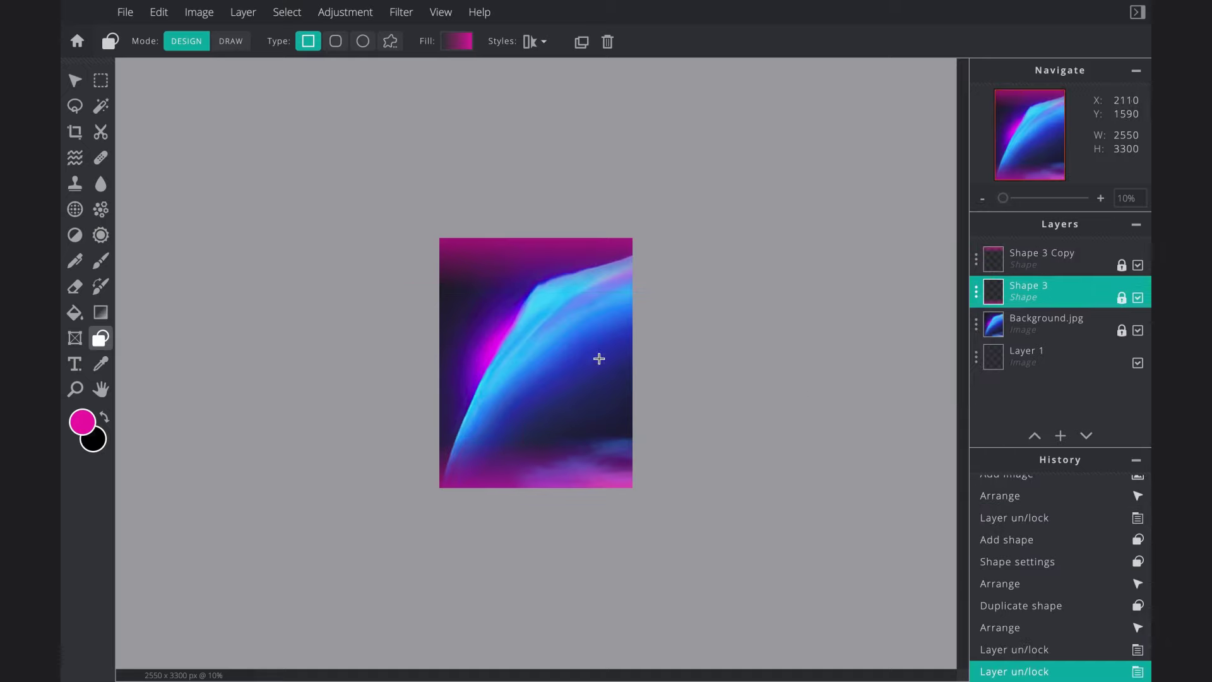
- Add Hero Lady.jpg as an image layer and move it onto the lower page
left_click(1058, 435)
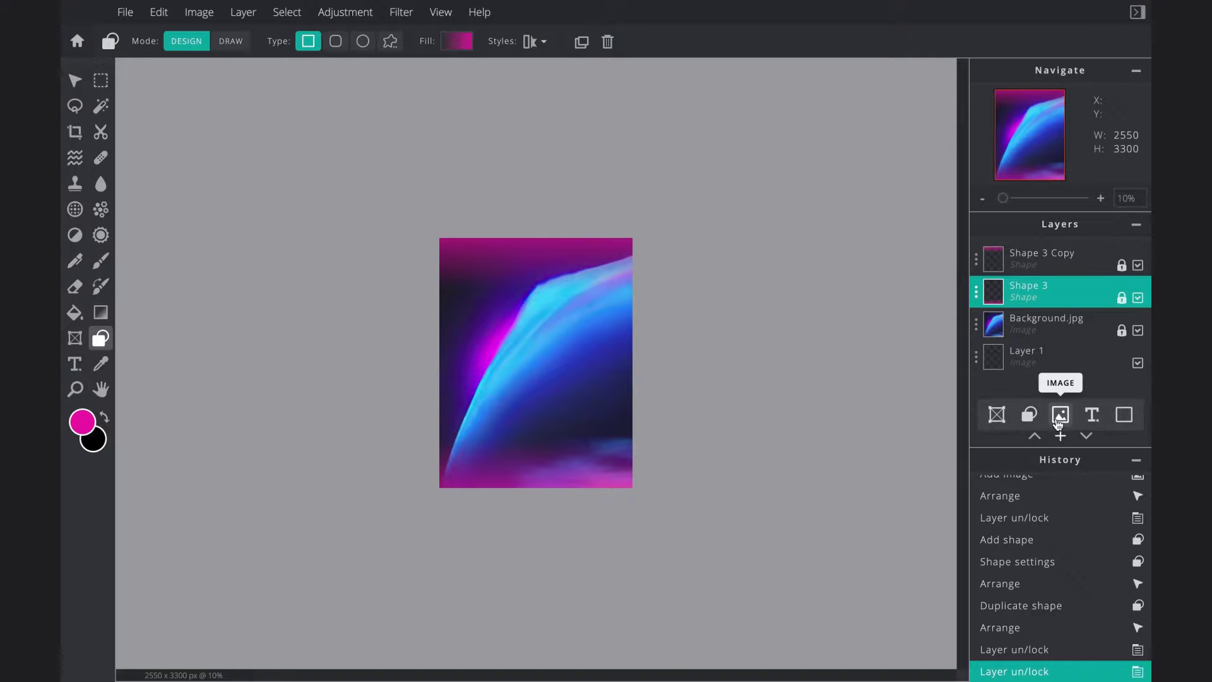
left_click(1059, 417)
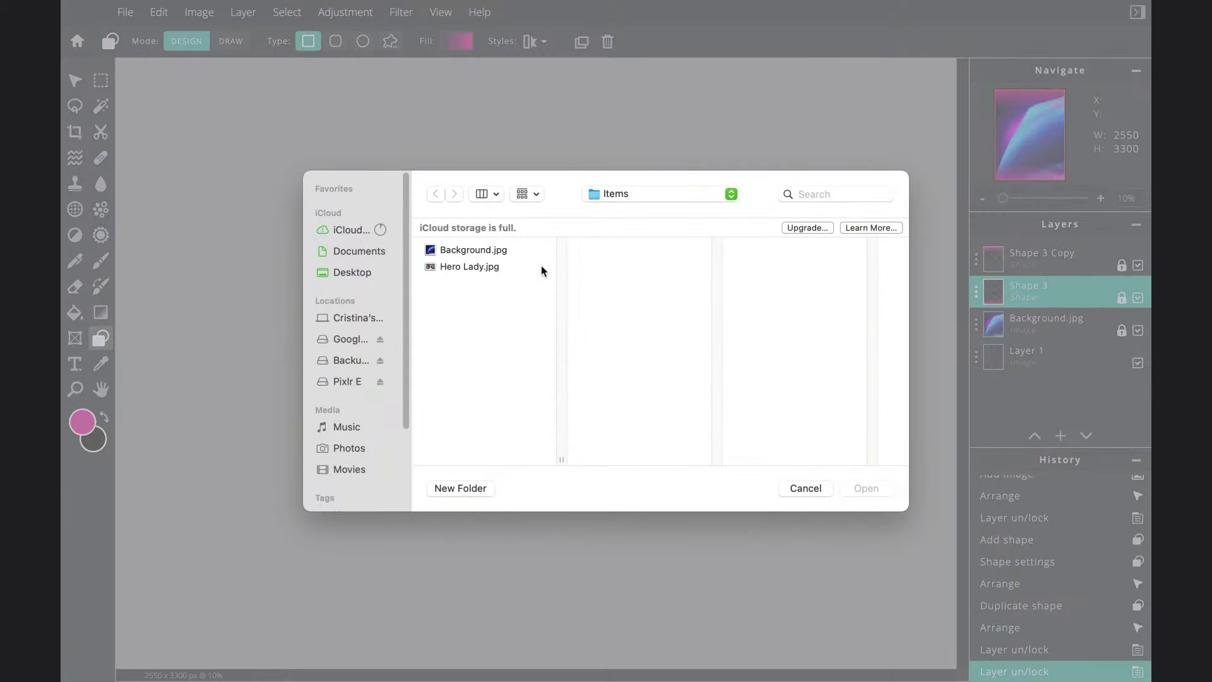
left_click(491, 268)
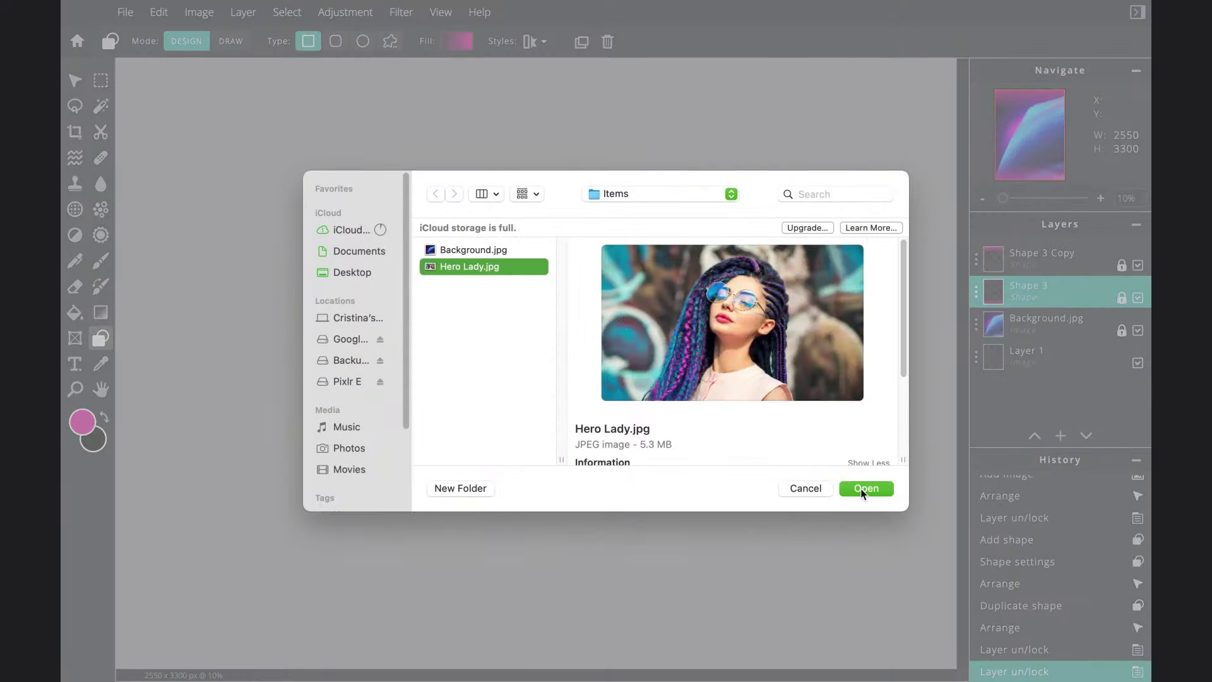
left_click(865, 489)
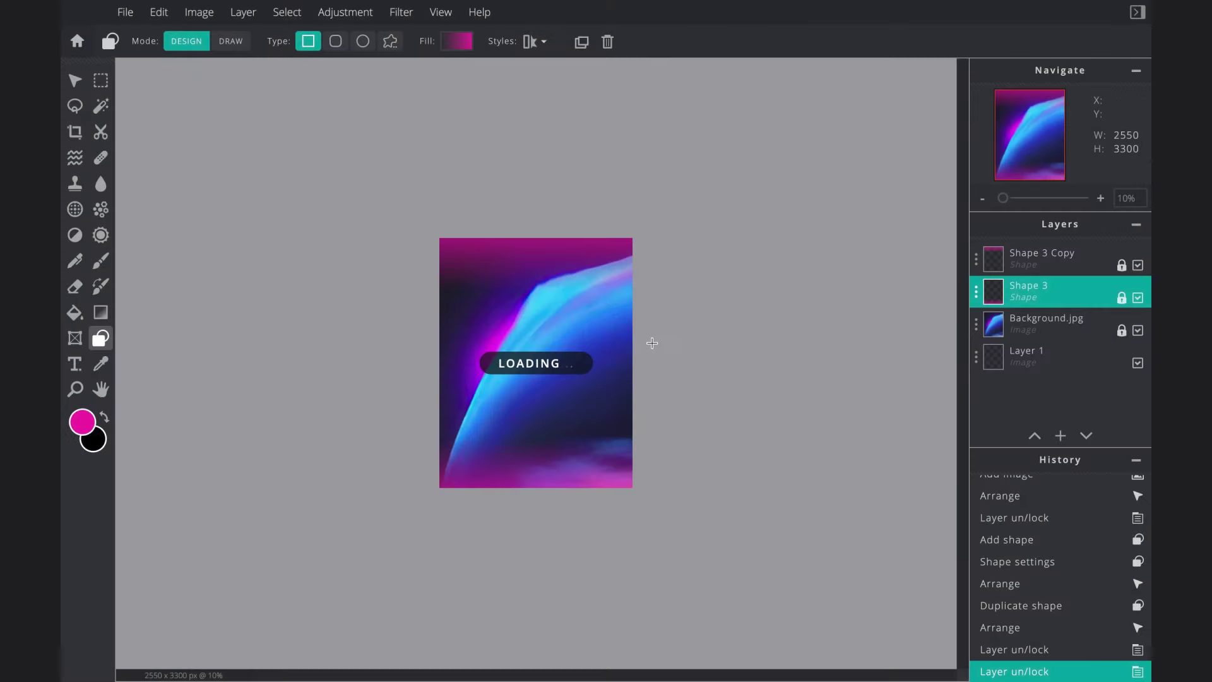
left_click_drag(584, 347, 601, 384)
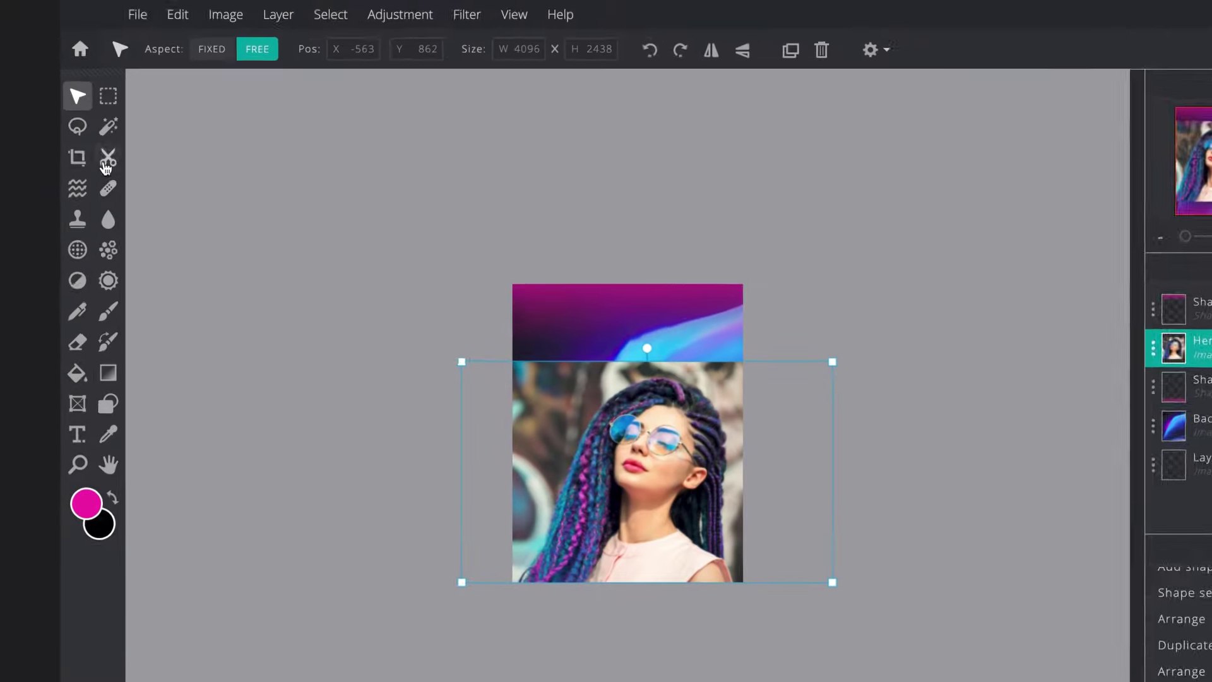
- Remove the photo's background with the Cut-out tool's AI Auto mask
left_click(111, 170)
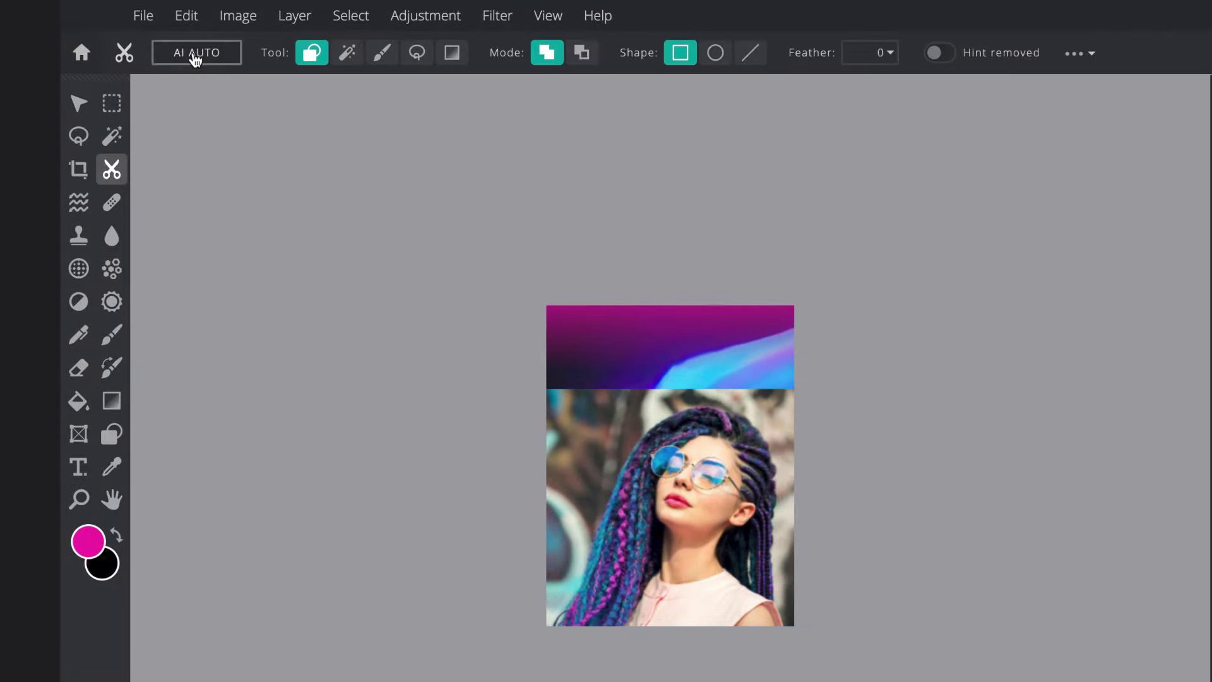
left_click(195, 54)
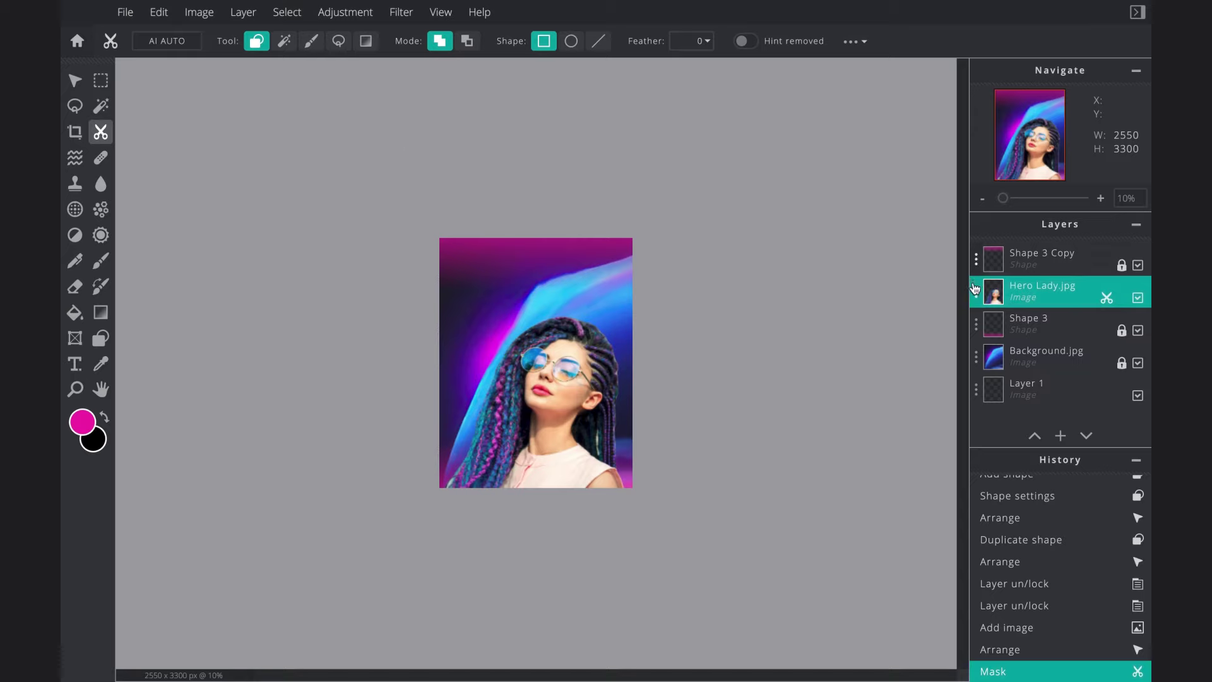
left_click(976, 292)
- Set the Hero Lady.jpg layer's blend mode to Hard-light
left_click(886, 361)
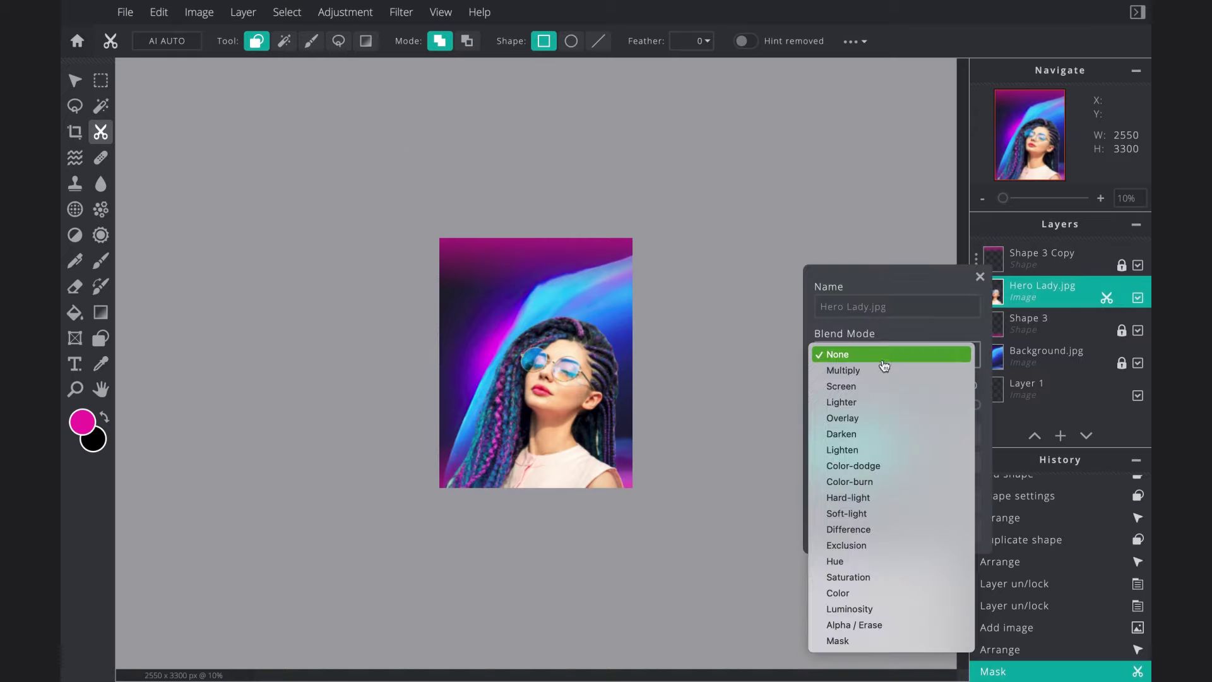
key("Escape")
left_click(851, 505)
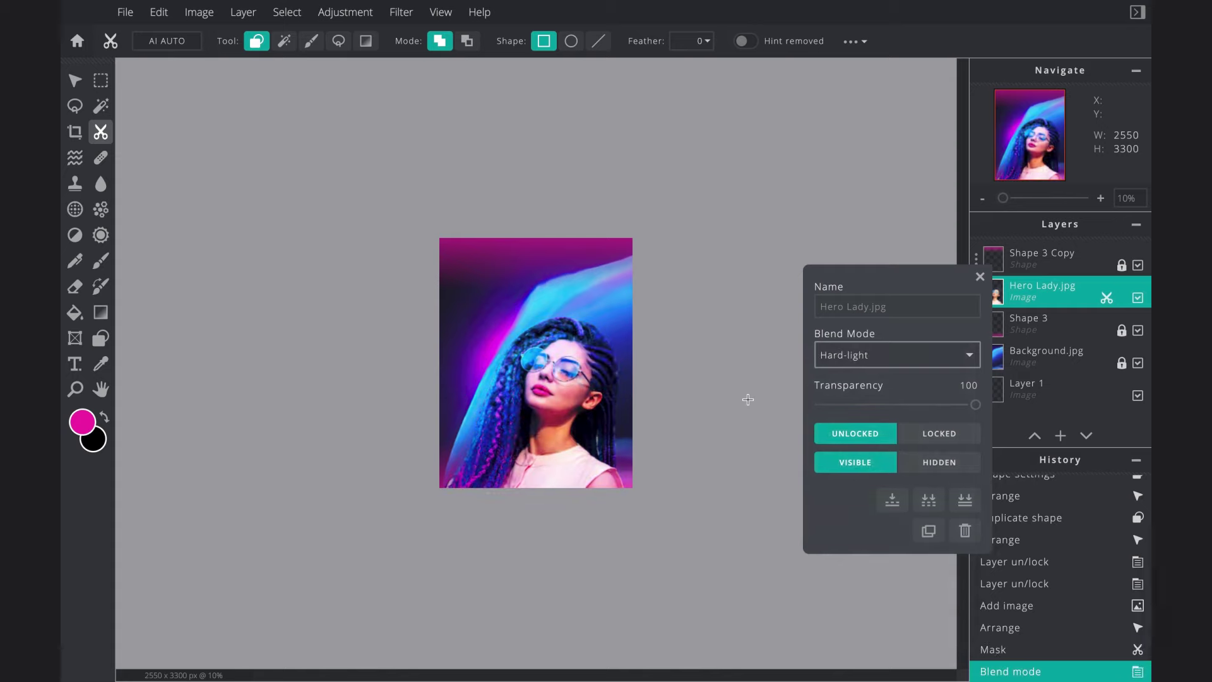
left_click(976, 291)
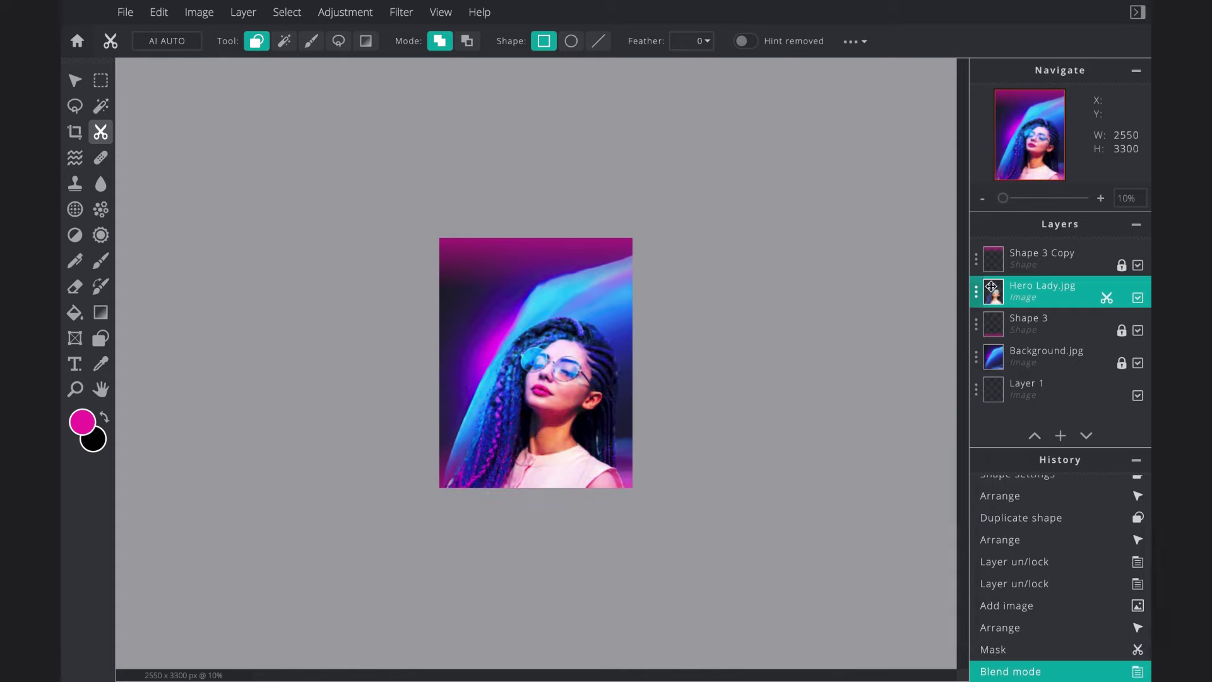
- Move the Hero Lady.jpg layer below Shape 3
left_click_drag(1010, 297, 1010, 330)
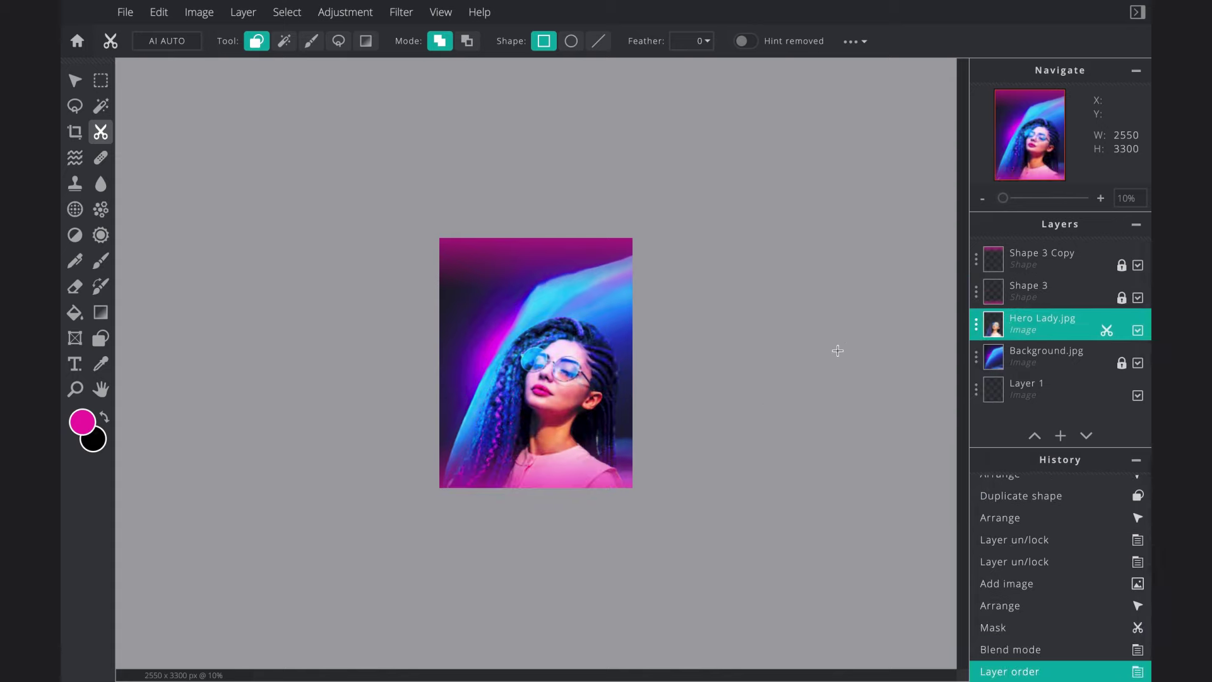
scroll(786, 344, "up", 2)
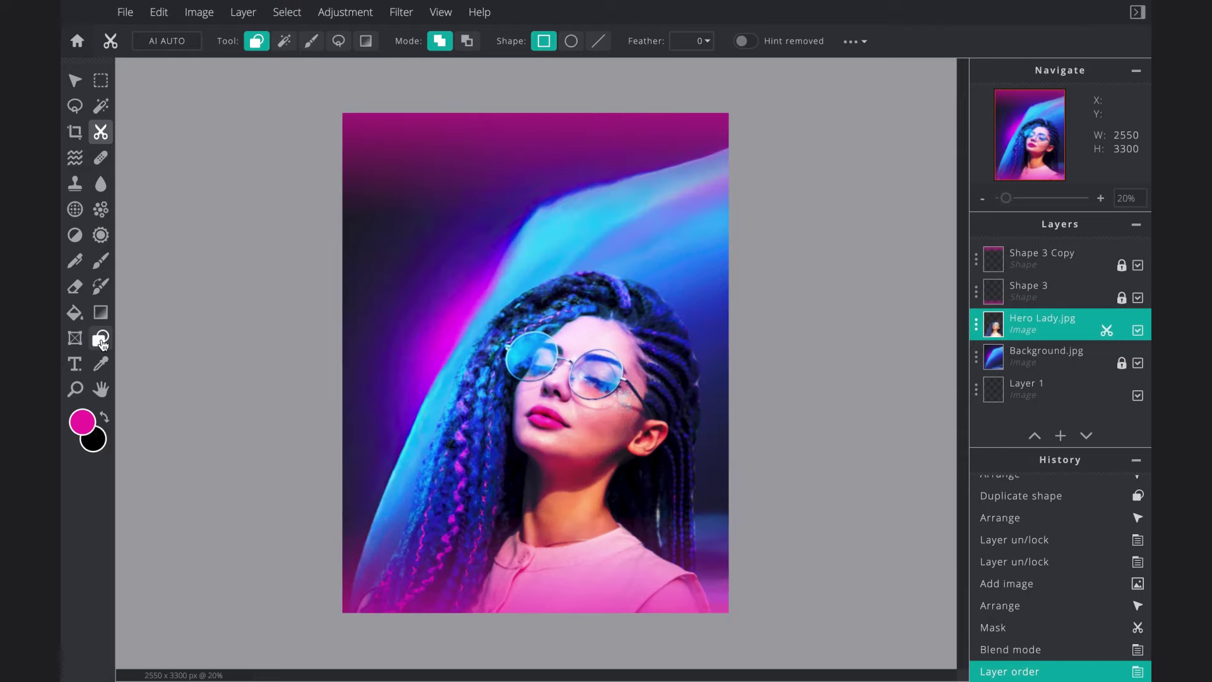
left_click(101, 341)
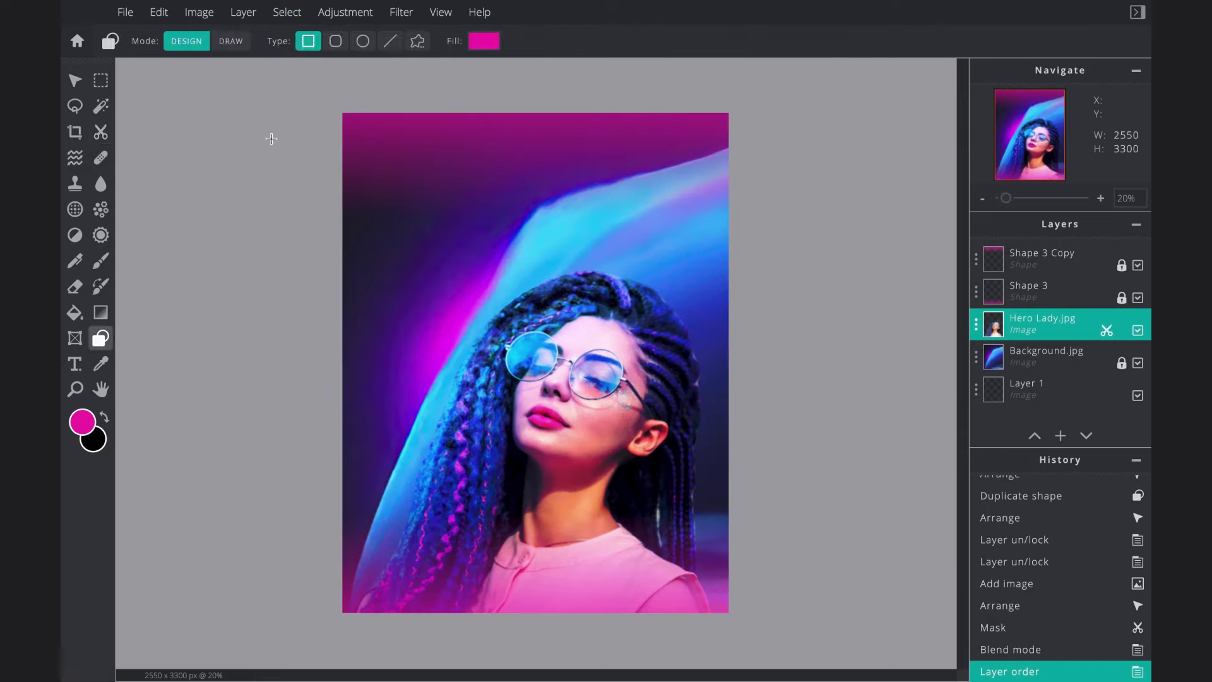
- Draw a tall rounded custom shape over the flyer's left side
left_click(417, 41)
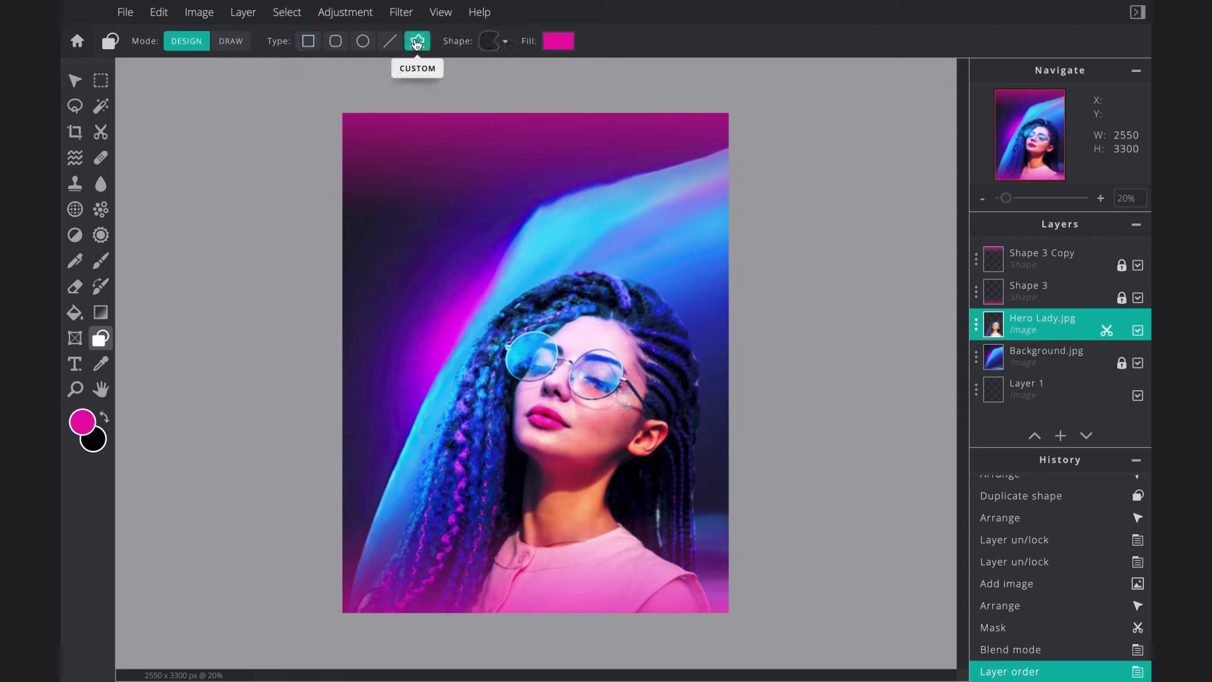
left_click(353, 179)
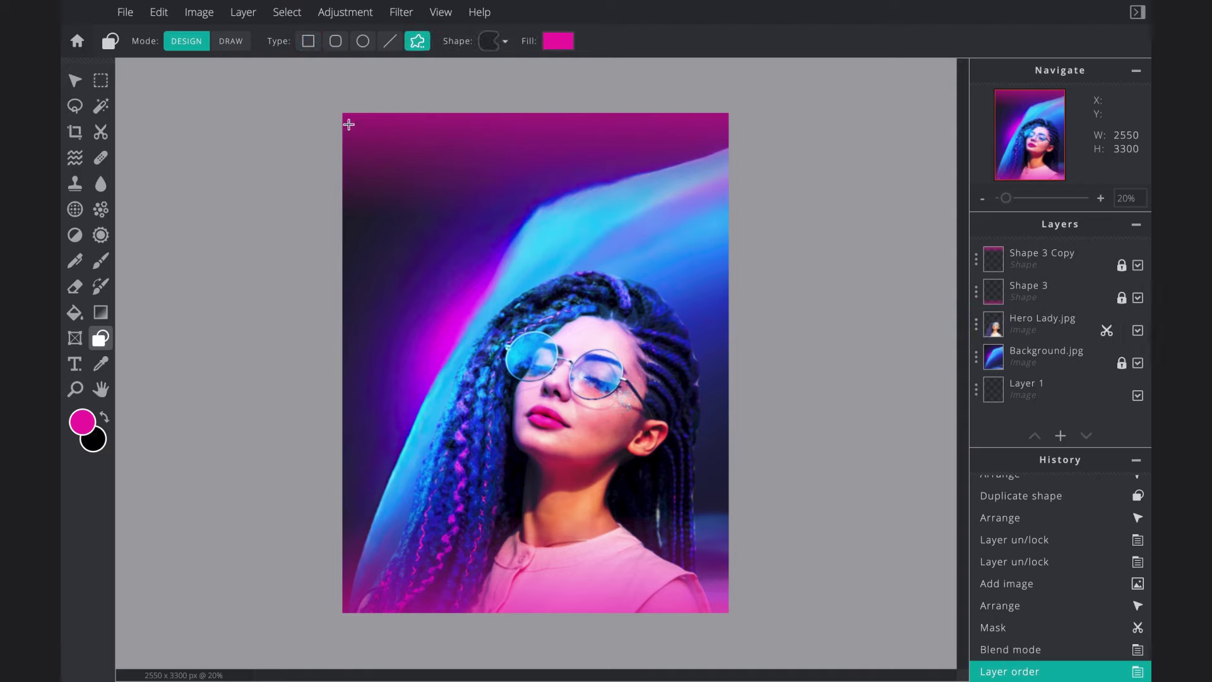
left_click(494, 44)
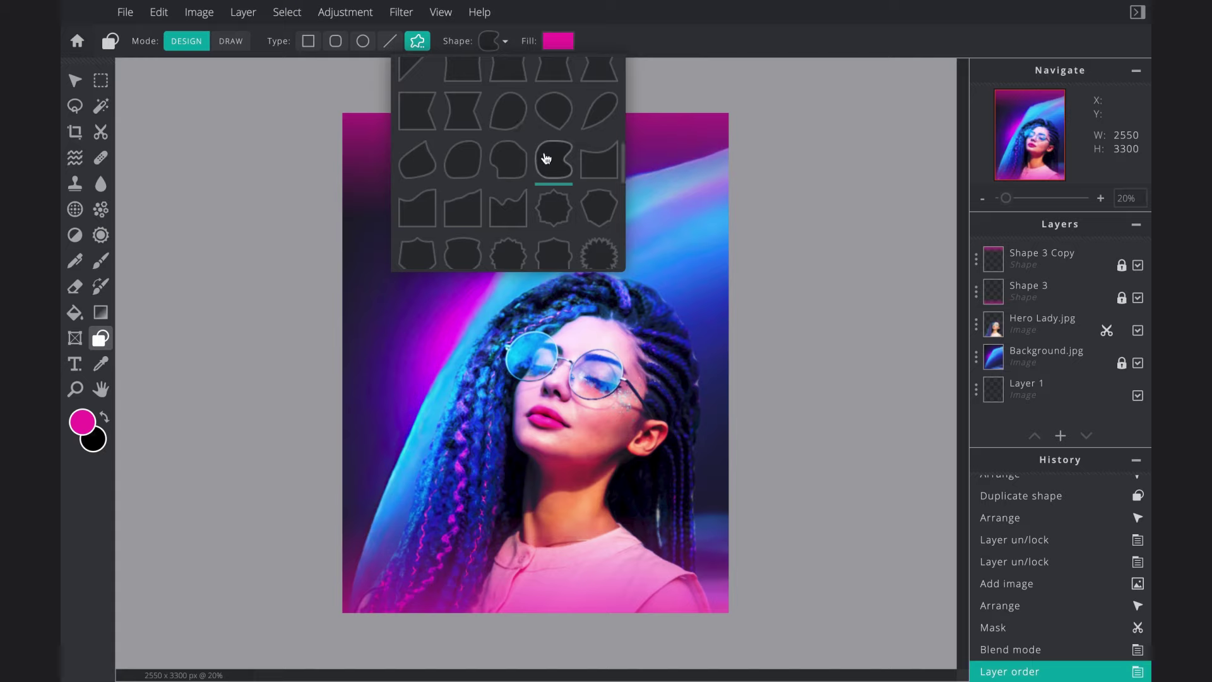
left_click(314, 177)
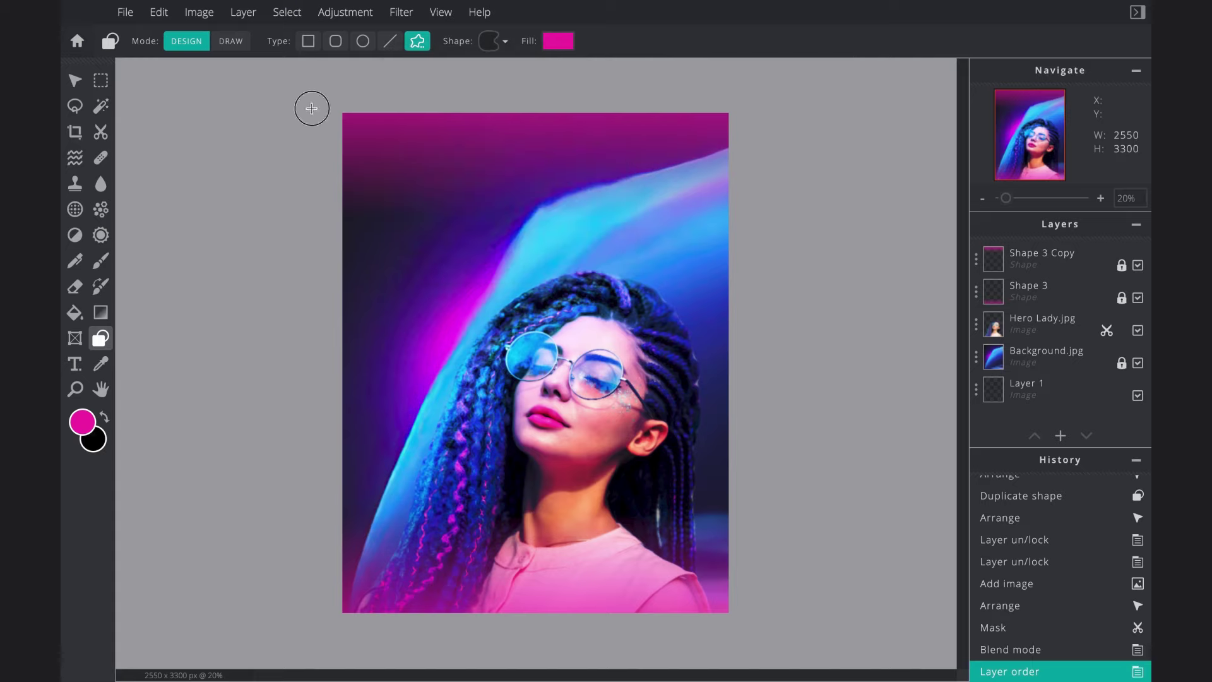
left_click_drag(311, 108, 533, 657)
scroll(531, 658, "down", 2)
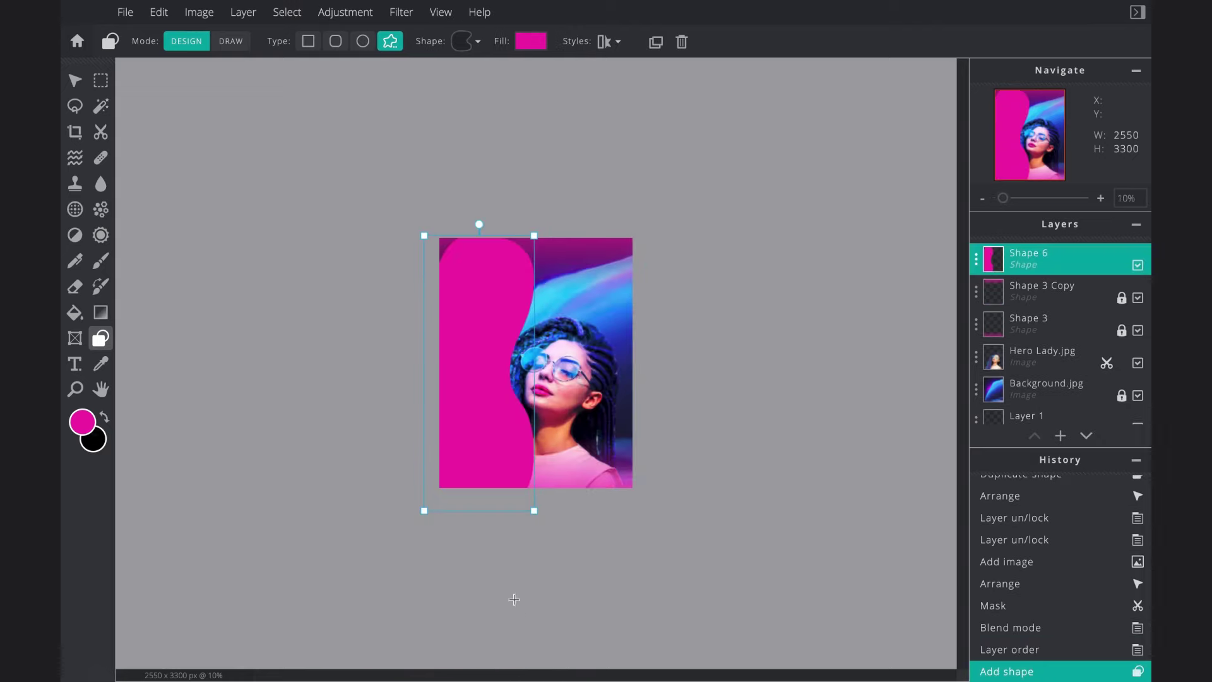
left_click_drag(489, 457, 486, 419)
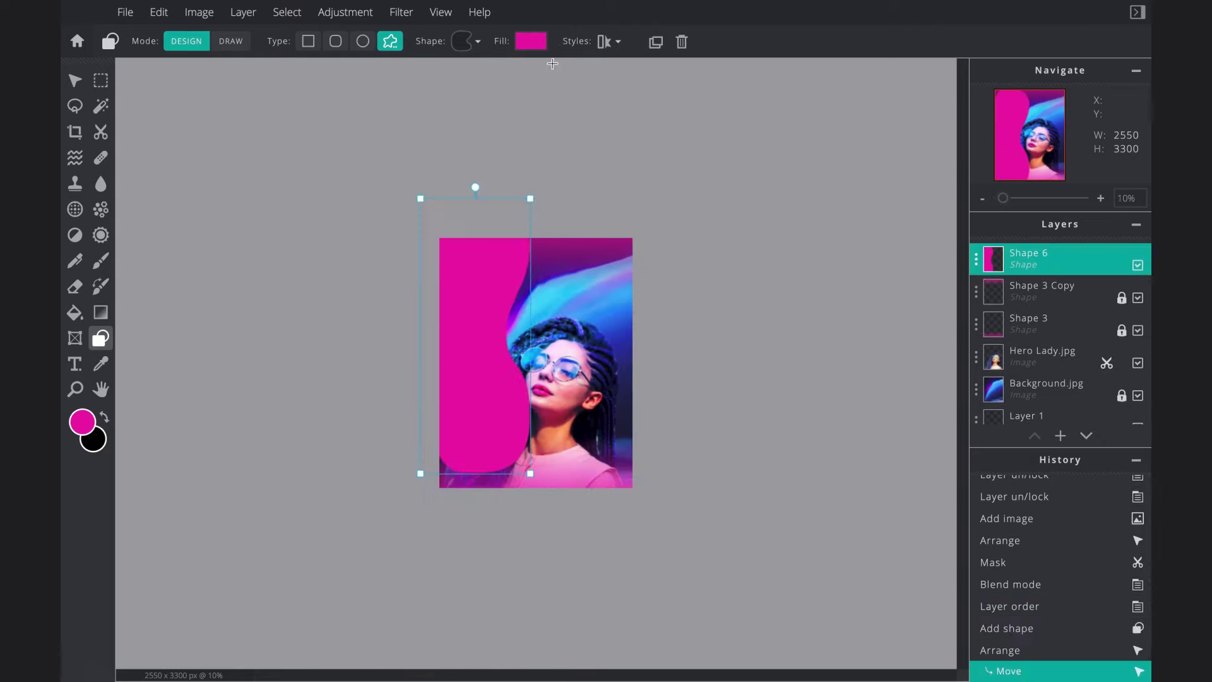
- Give the shape a purple-to-blue gradient, rotate it about 90°, and move it to the bottom edge
left_click(535, 51)
left_click(529, 94)
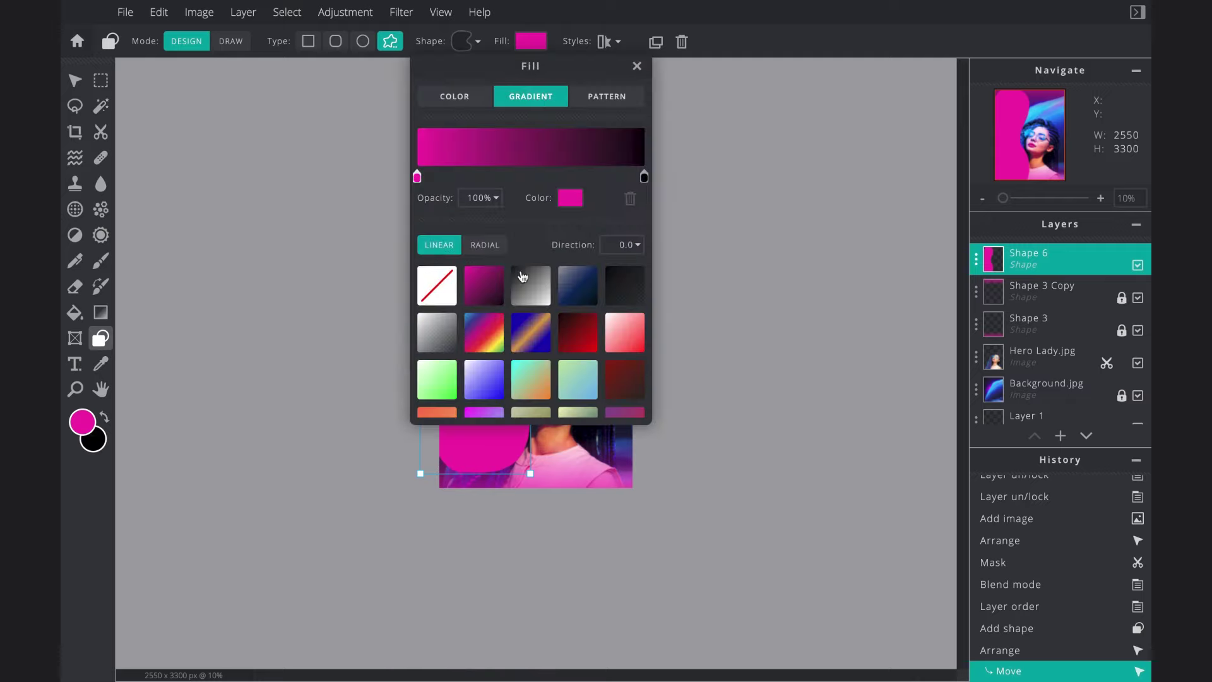
scroll(523, 326, "down", 5)
left_click(528, 352)
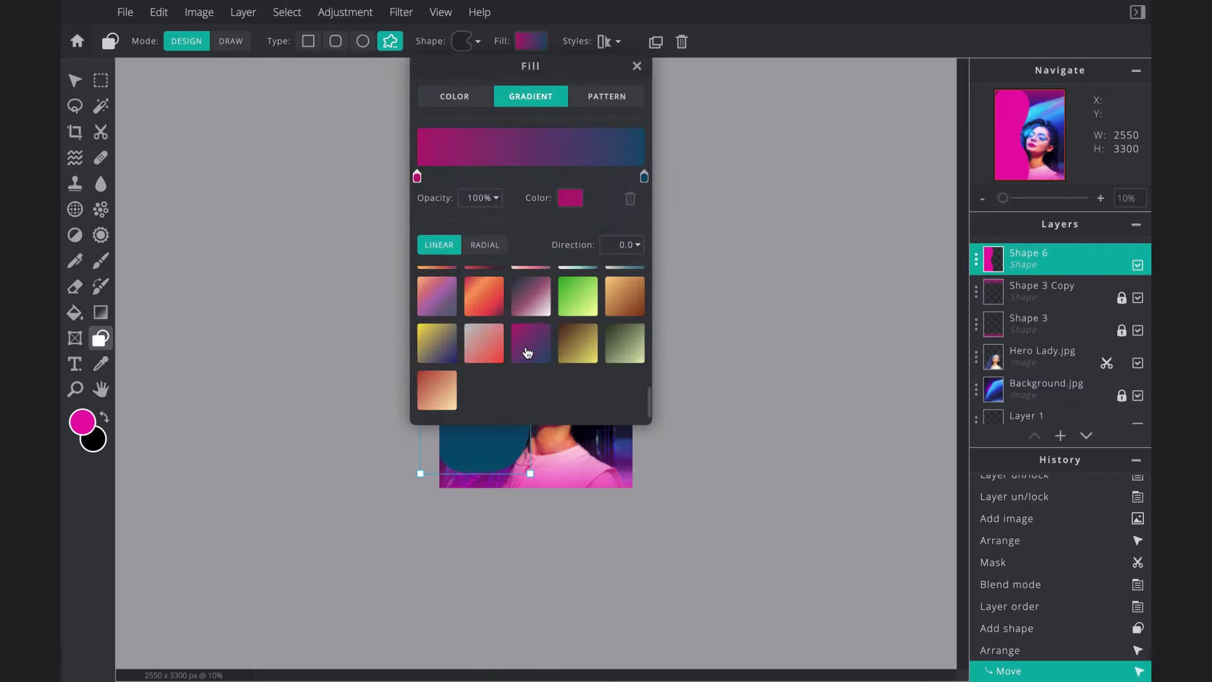
left_click(720, 352)
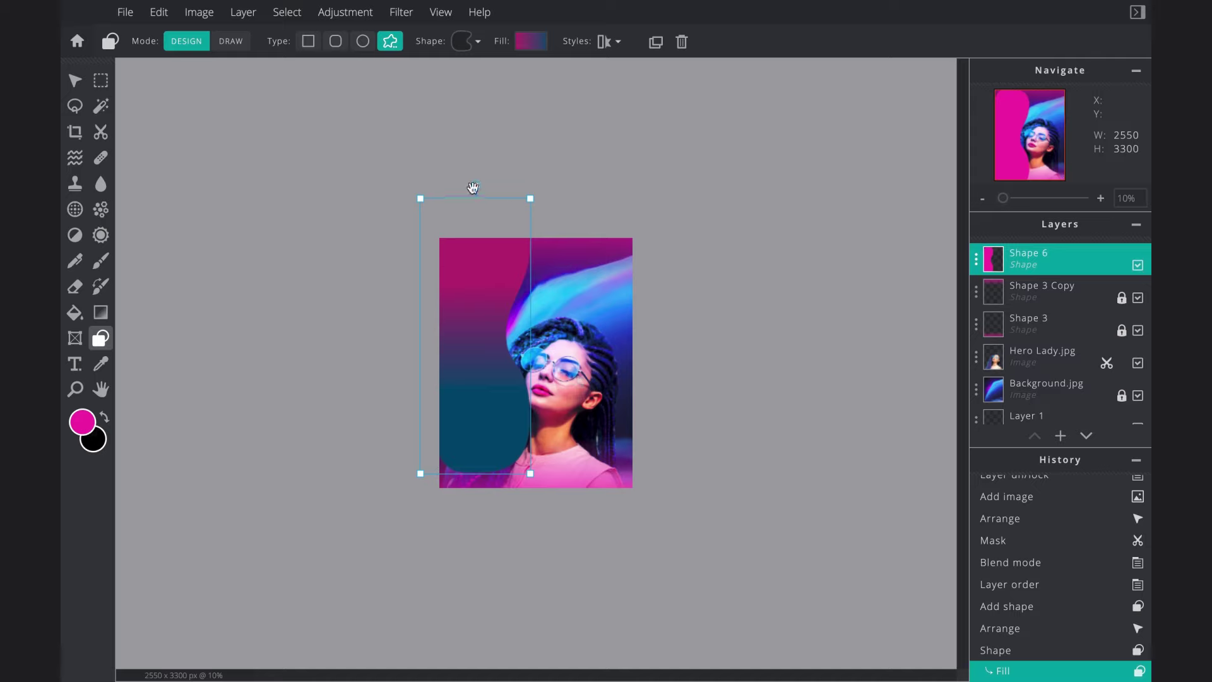
left_click_drag(474, 187, 342, 337)
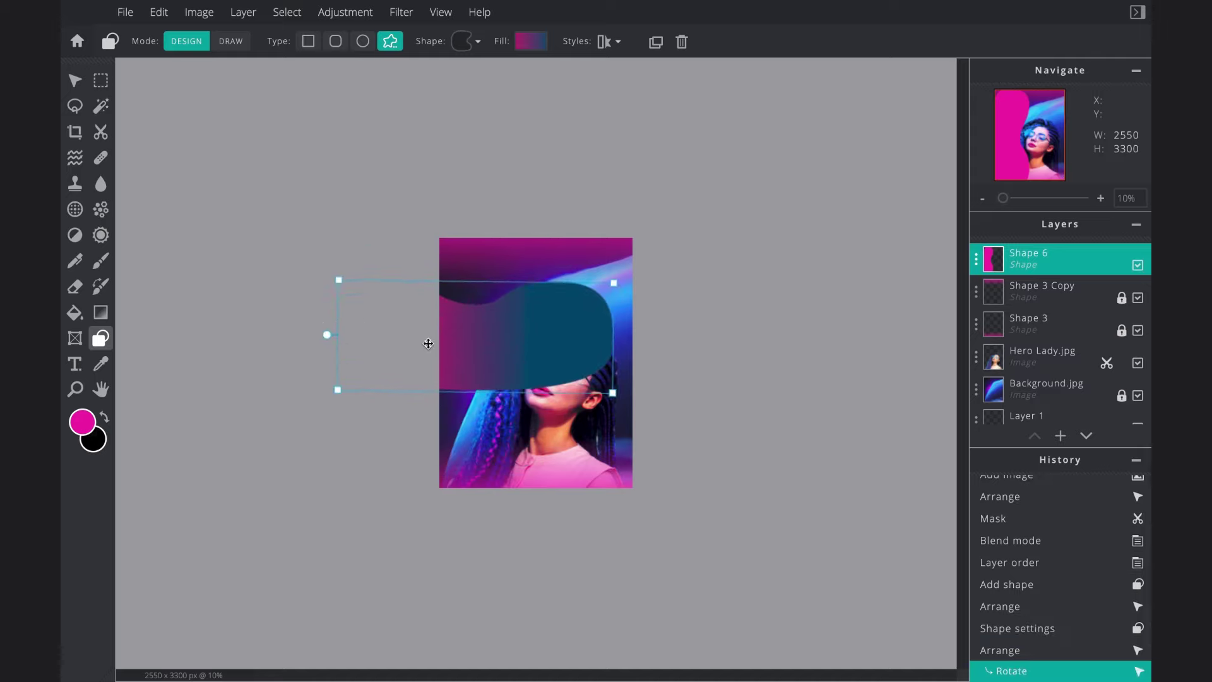
left_click_drag(428, 343, 522, 503)
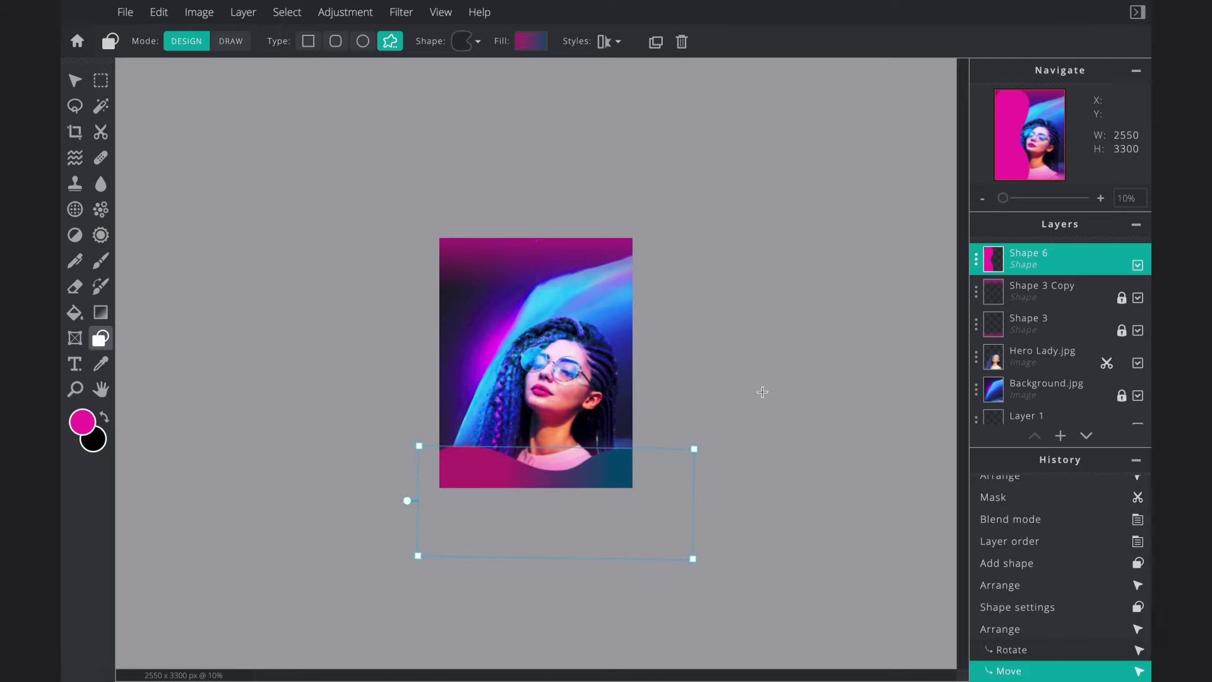
- Set Shape 6's transparency to 20 and nudge it into position
left_click(976, 259)
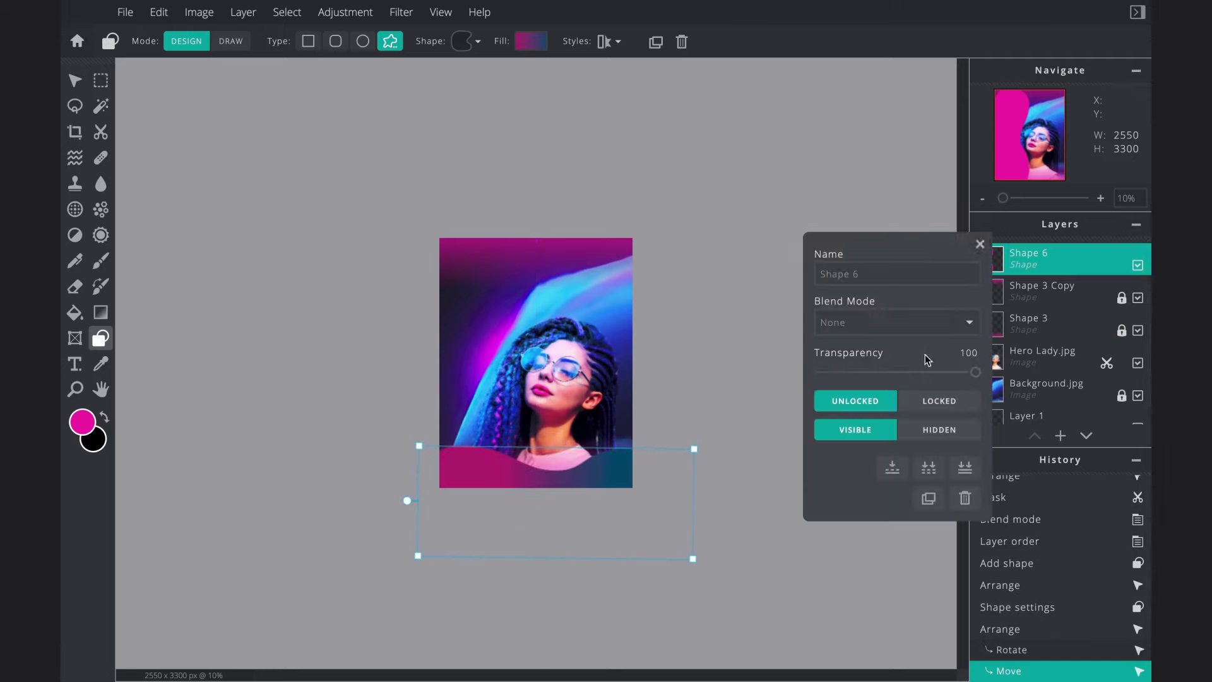
left_click_drag(973, 375, 853, 373)
key("Down")
key("Down")
key("Down")
key("Down")
key("Down")
key("Down")
key("Down")
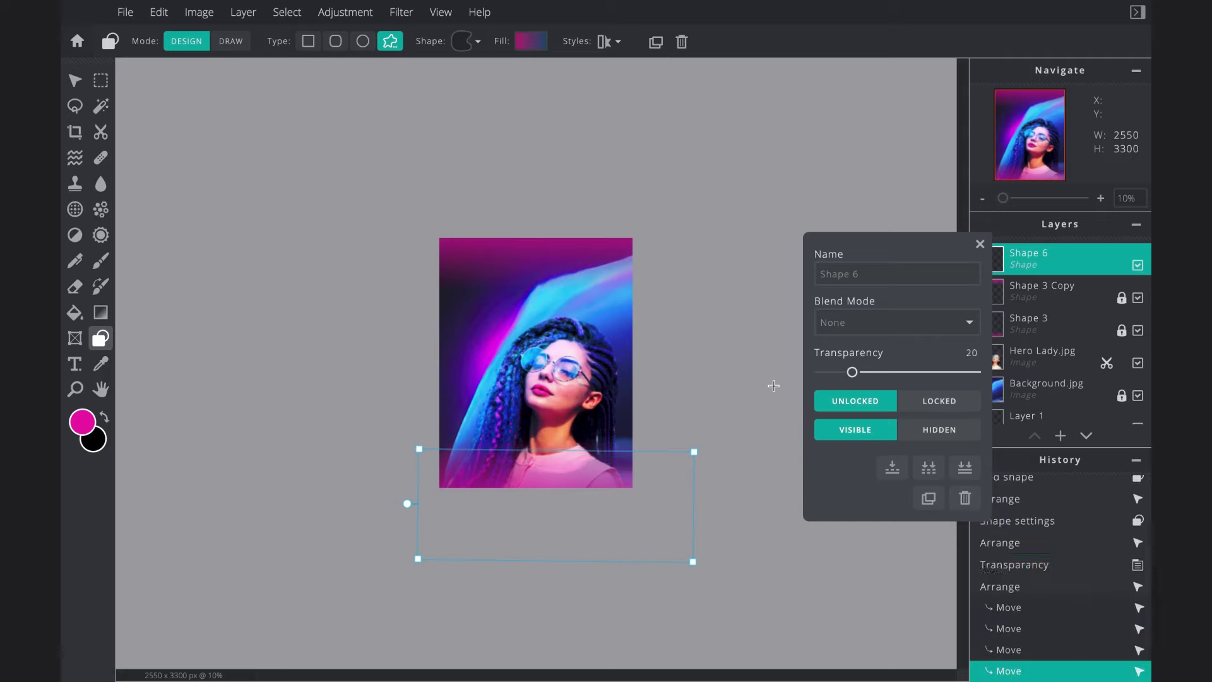
key("Right")
key("Right")
key("Right")
key("Right")
key("Right")
left_click(762, 393)
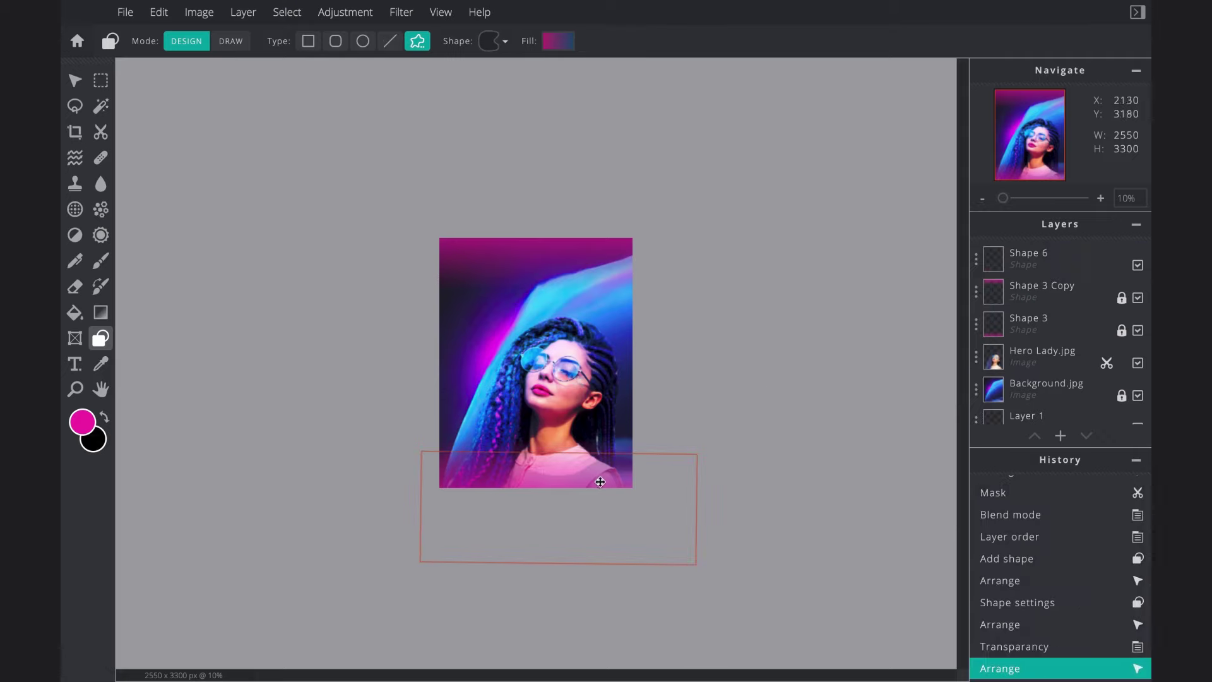
- Duplicate the gradient shape and set the copy's transparency to 10
left_click(598, 486, "alt")
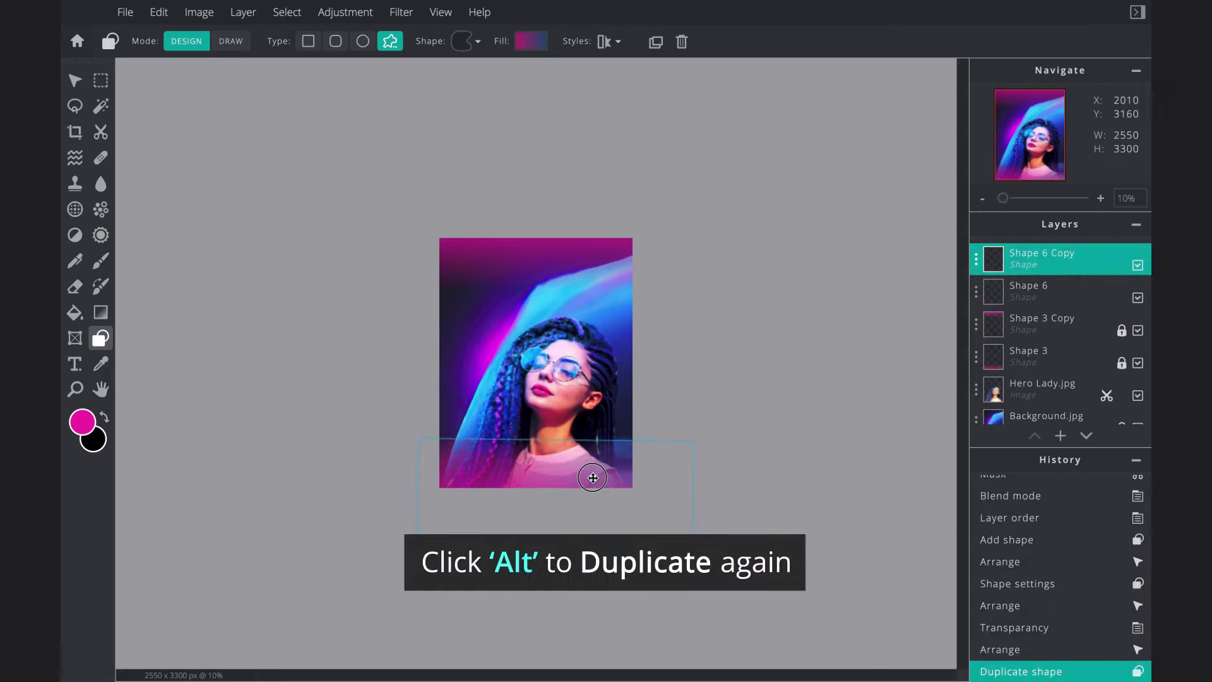
left_click_drag(597, 486, 595, 479)
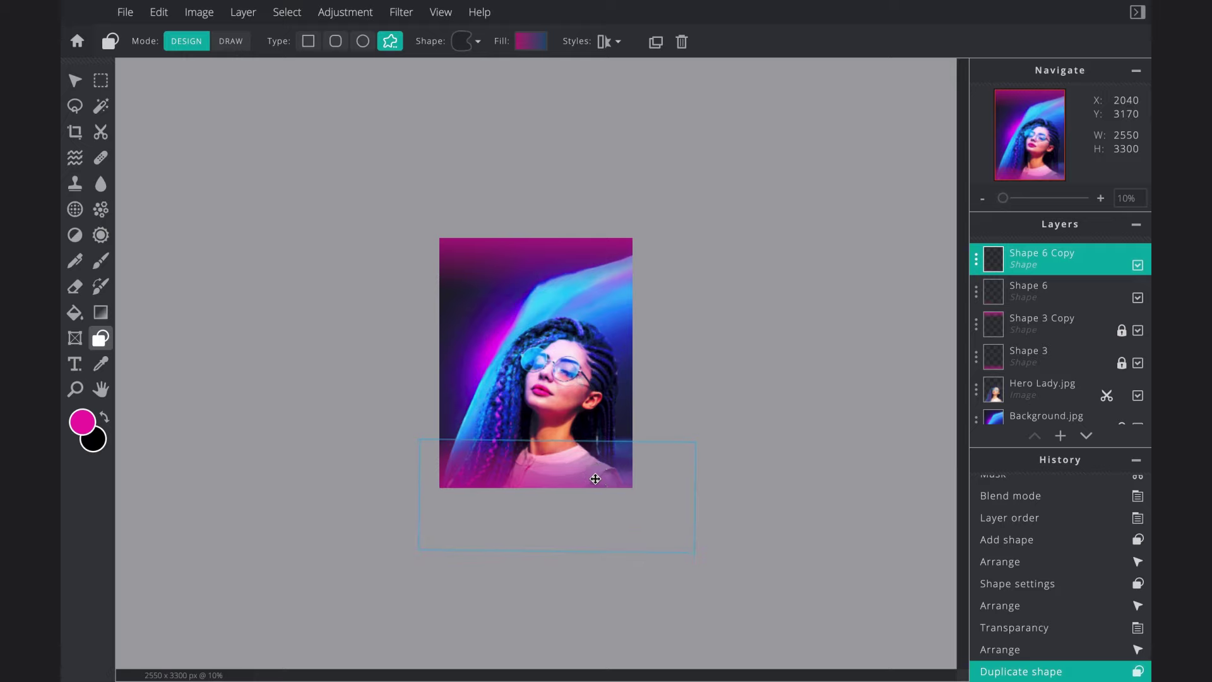
left_click_drag(595, 479, 596, 479)
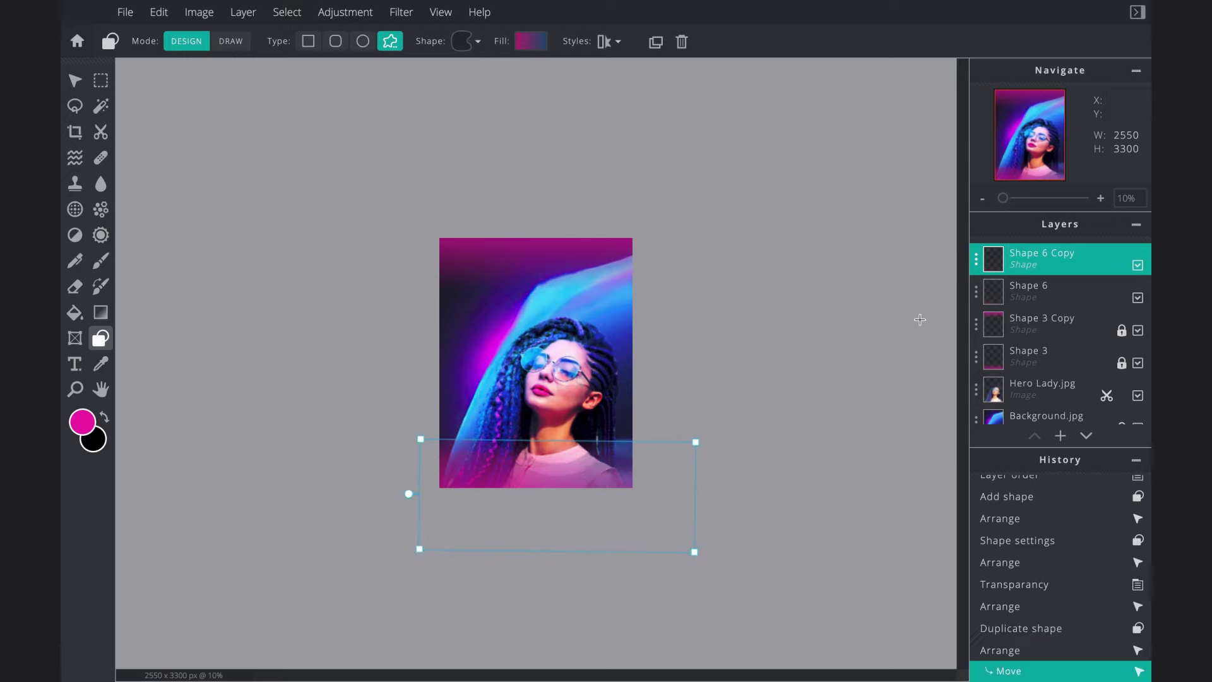
left_click(976, 259)
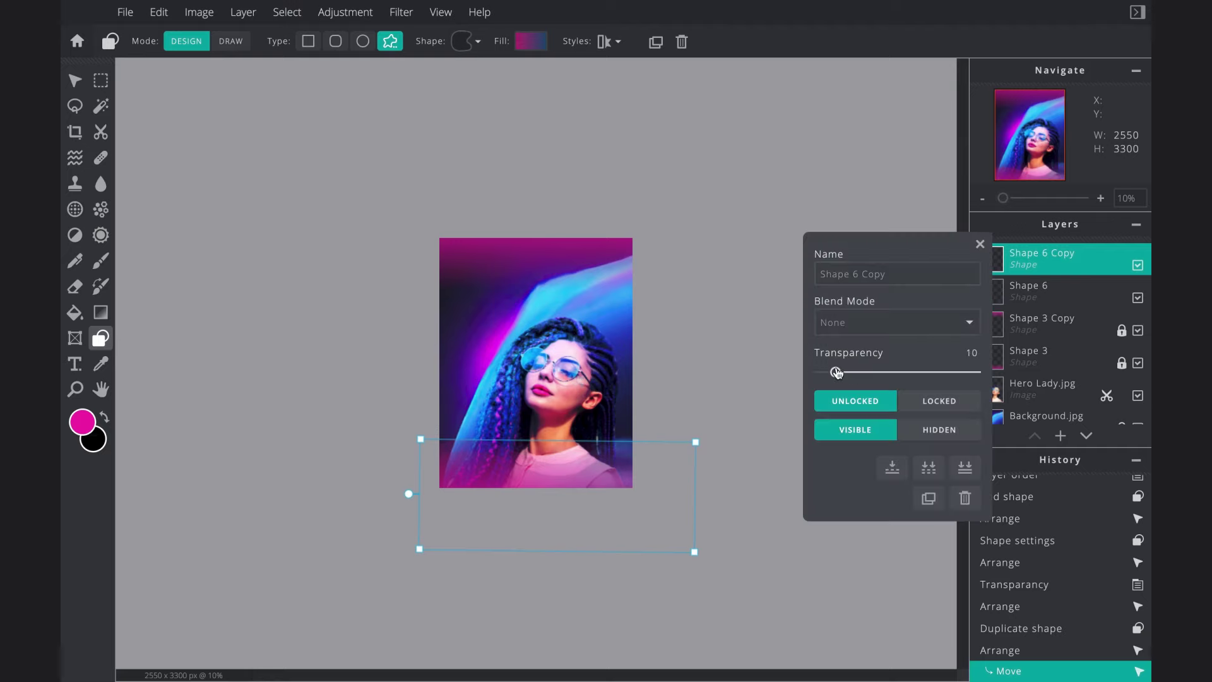
left_click(836, 372)
key("ctrl+plus")
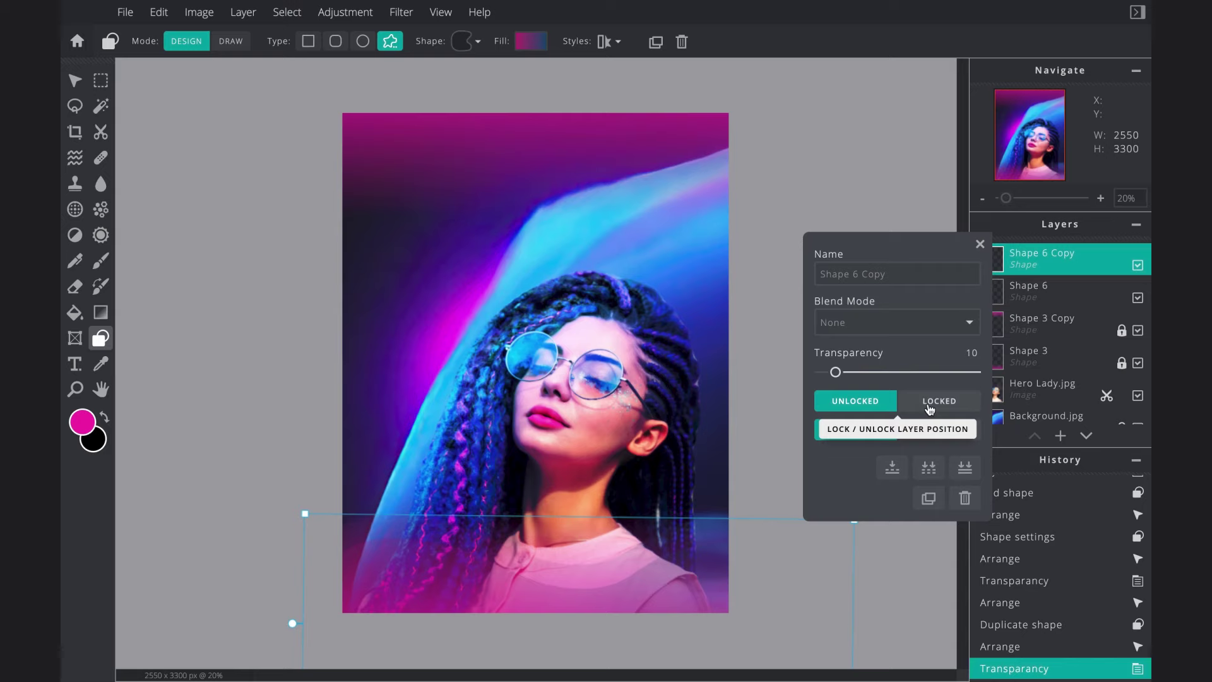
- Lock both Shape 6 Copy and Shape 6 in position
left_click(930, 404)
left_click(981, 293)
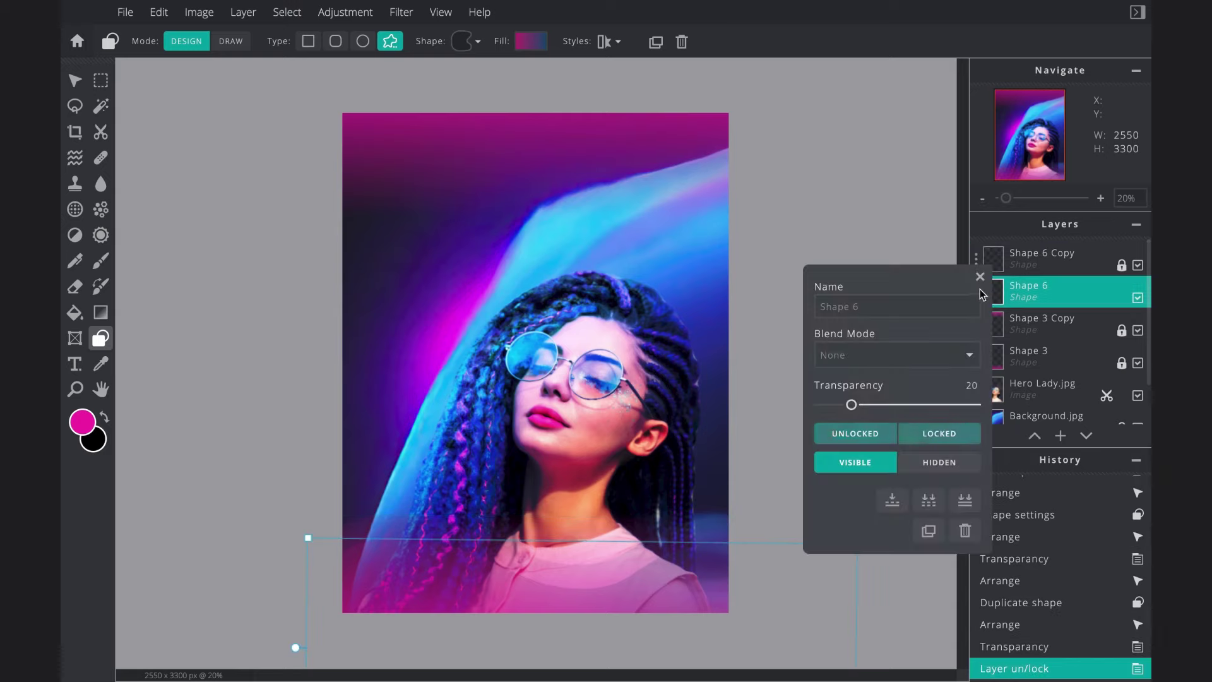
left_click(929, 433)
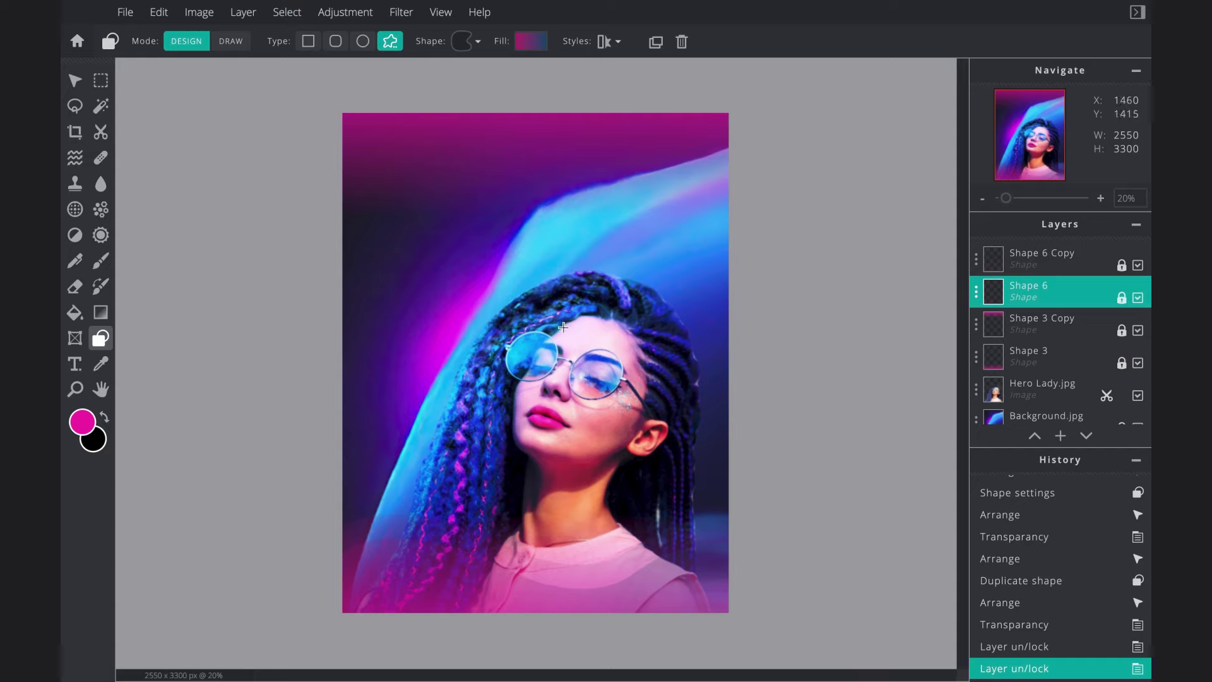
left_click(297, 285)
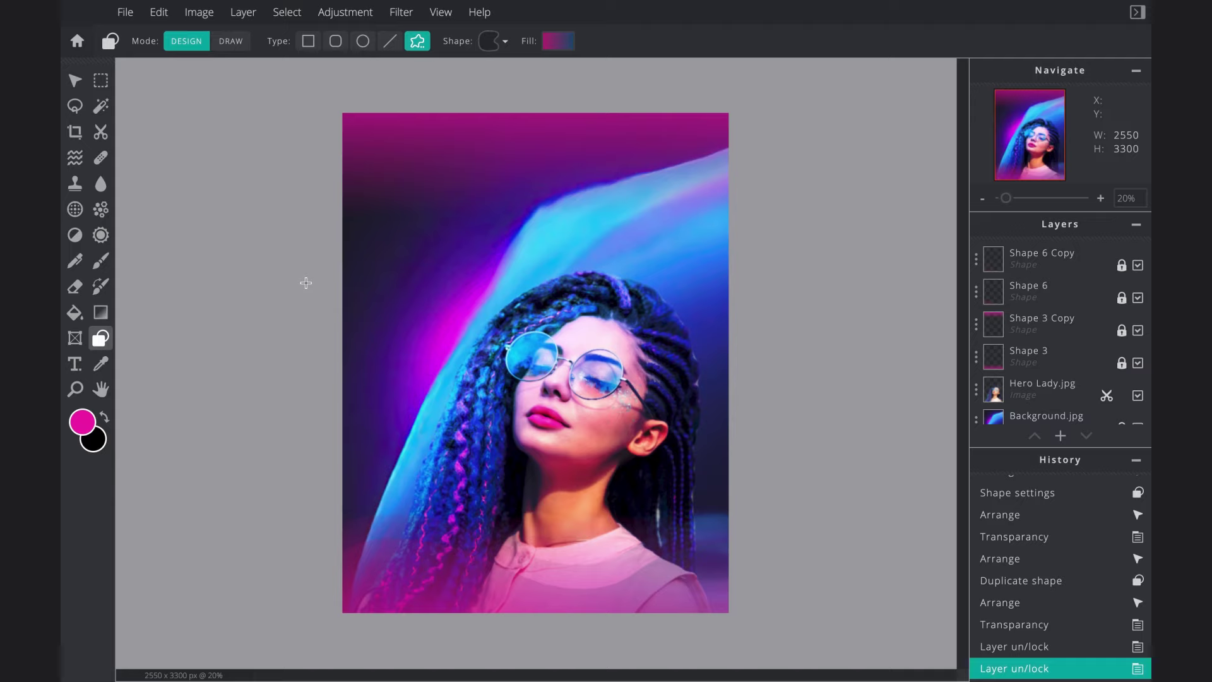
- Draw a large ellipse over the woman's face
left_click(363, 42)
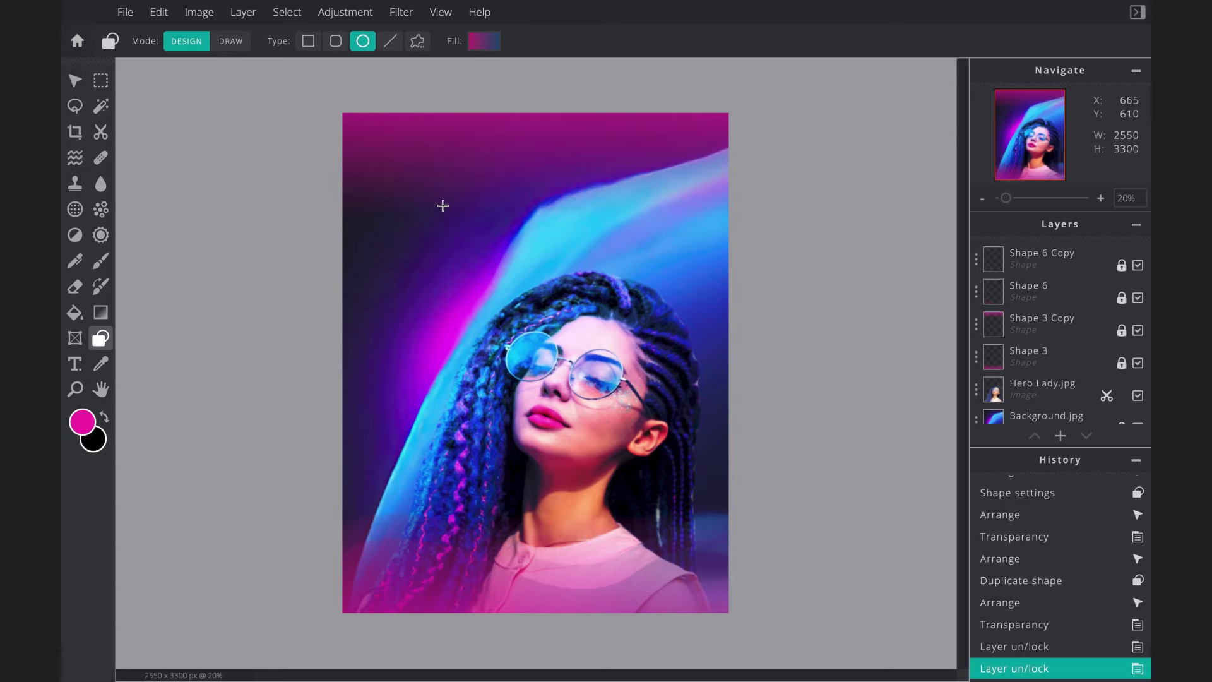
left_click_drag(443, 206, 723, 516)
left_click_drag(619, 316, 634, 340)
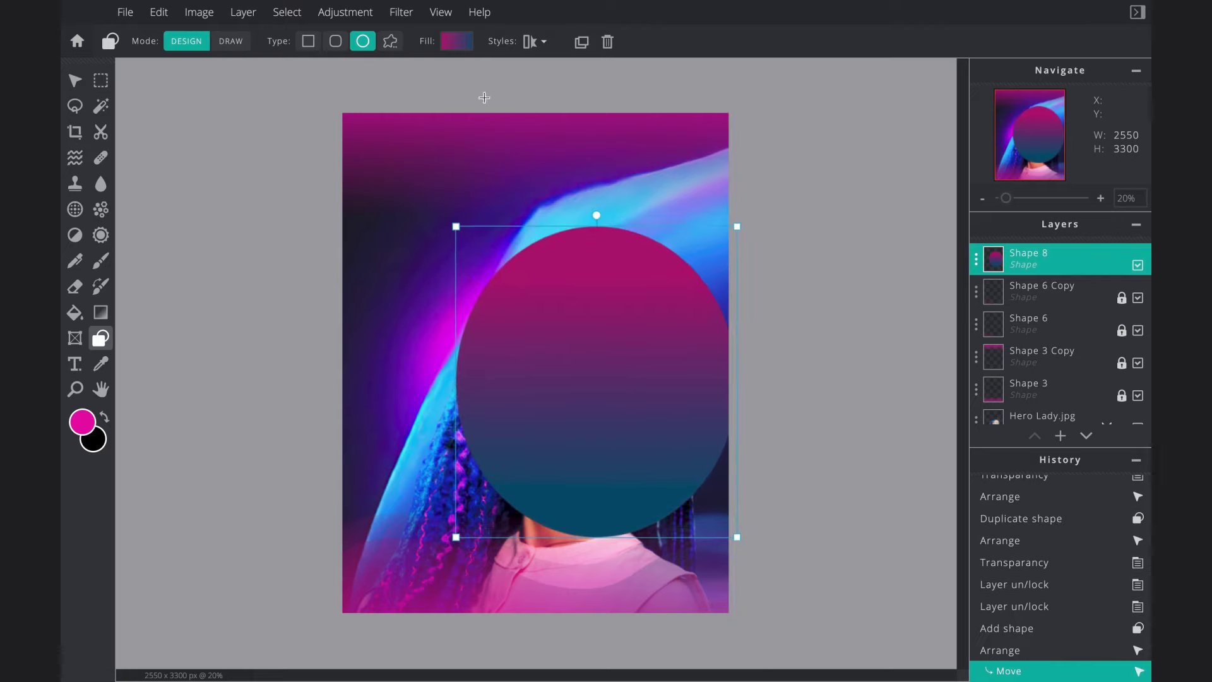
- Fill the ellipse with the rainbow gradient, setting its second stop to red #F9232A
left_click(456, 41)
left_click(410, 339)
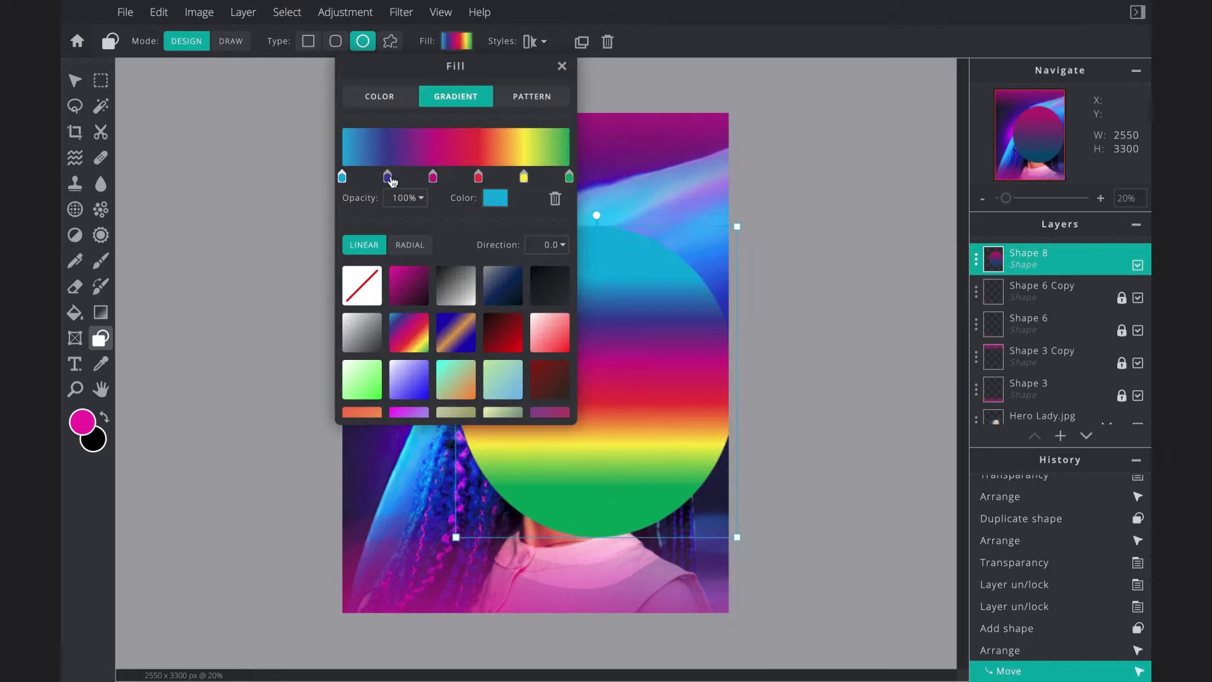
left_click(387, 178)
left_click(493, 199)
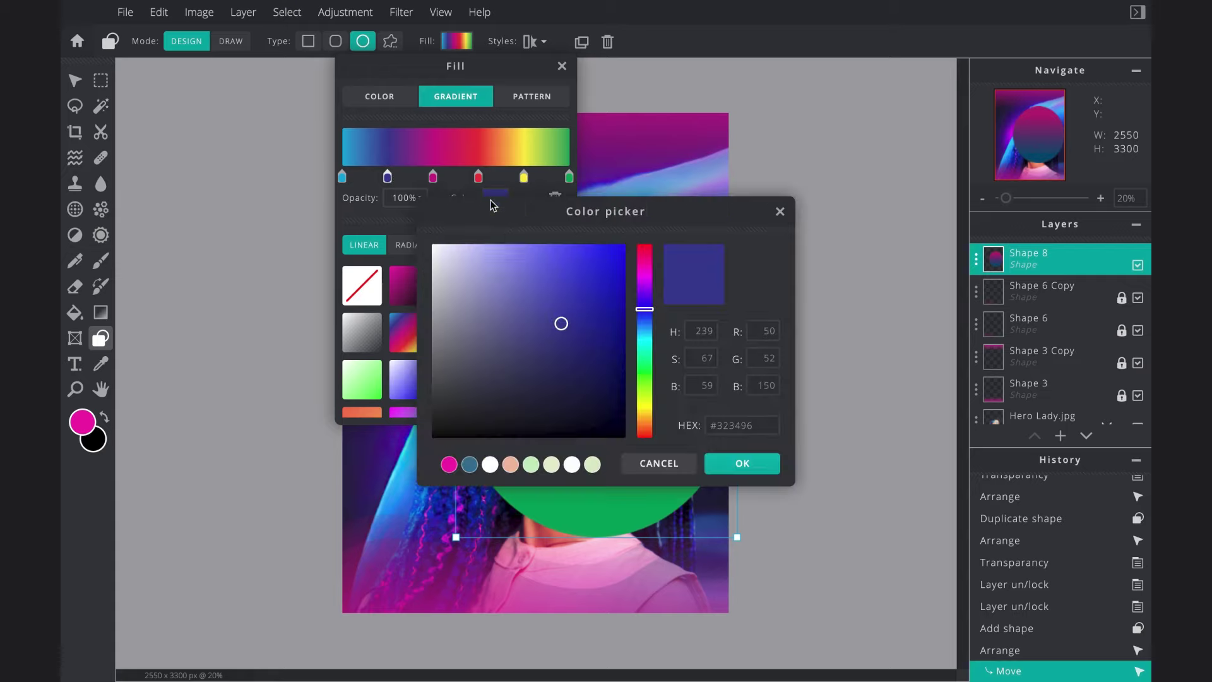
left_click(645, 246)
left_click(598, 248)
left_click(742, 465)
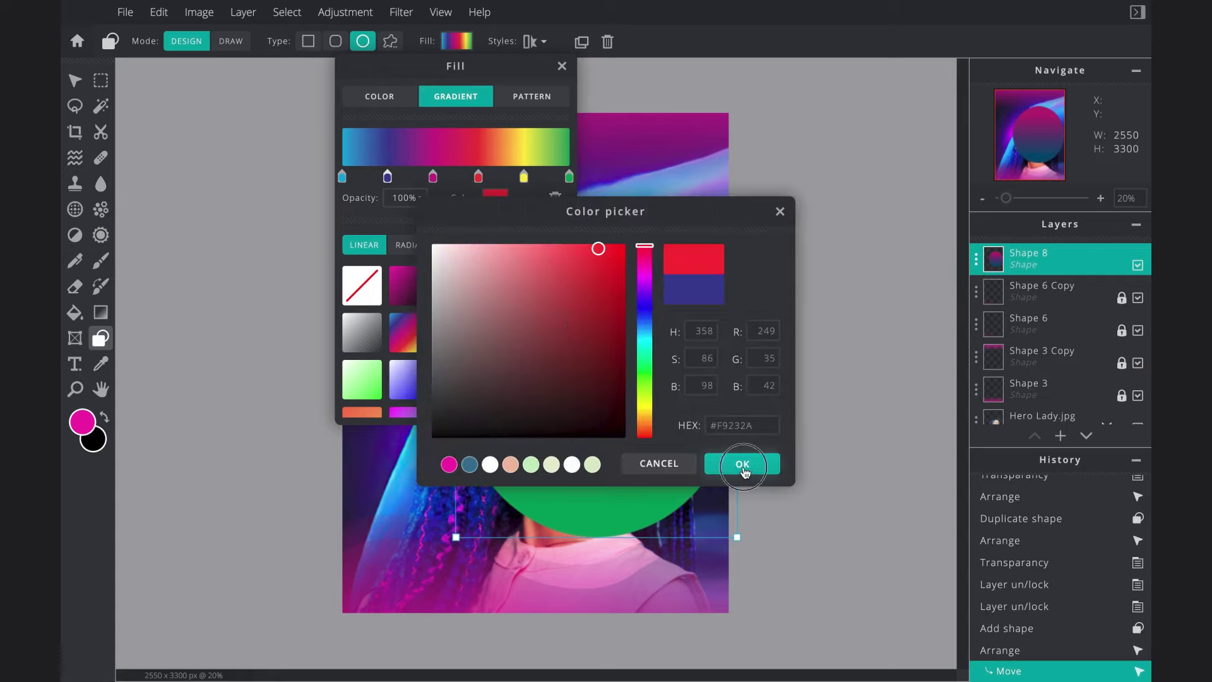
left_click(793, 314)
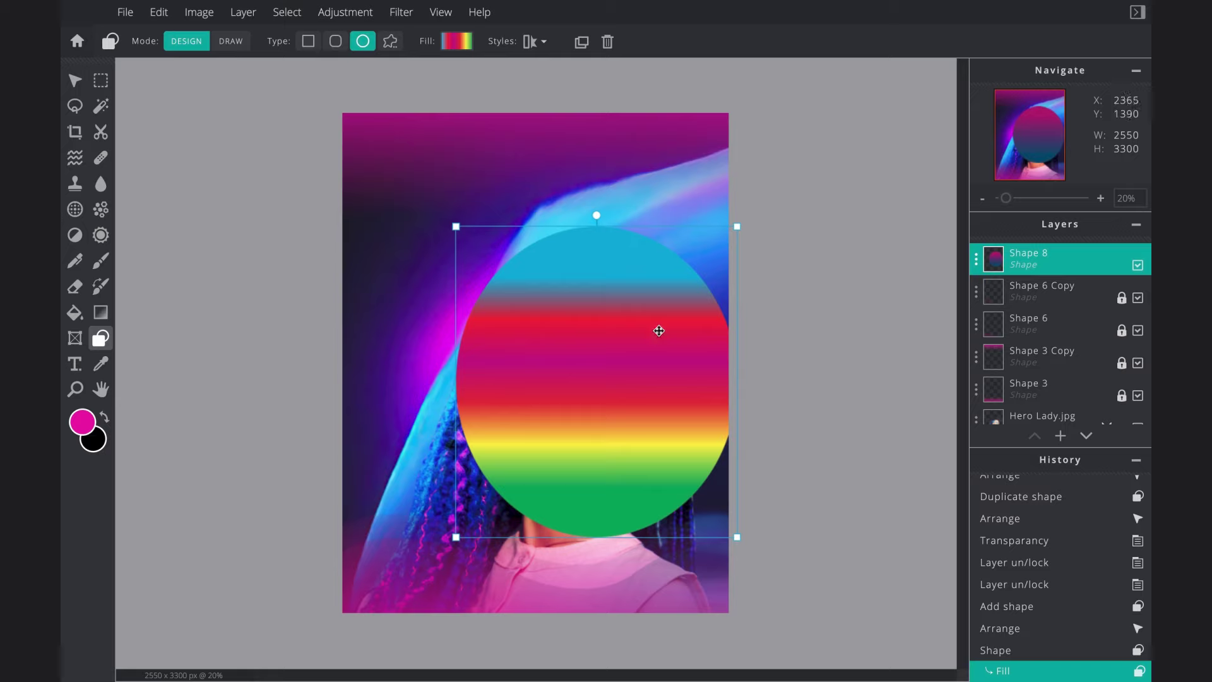
left_click_drag(610, 332, 613, 335)
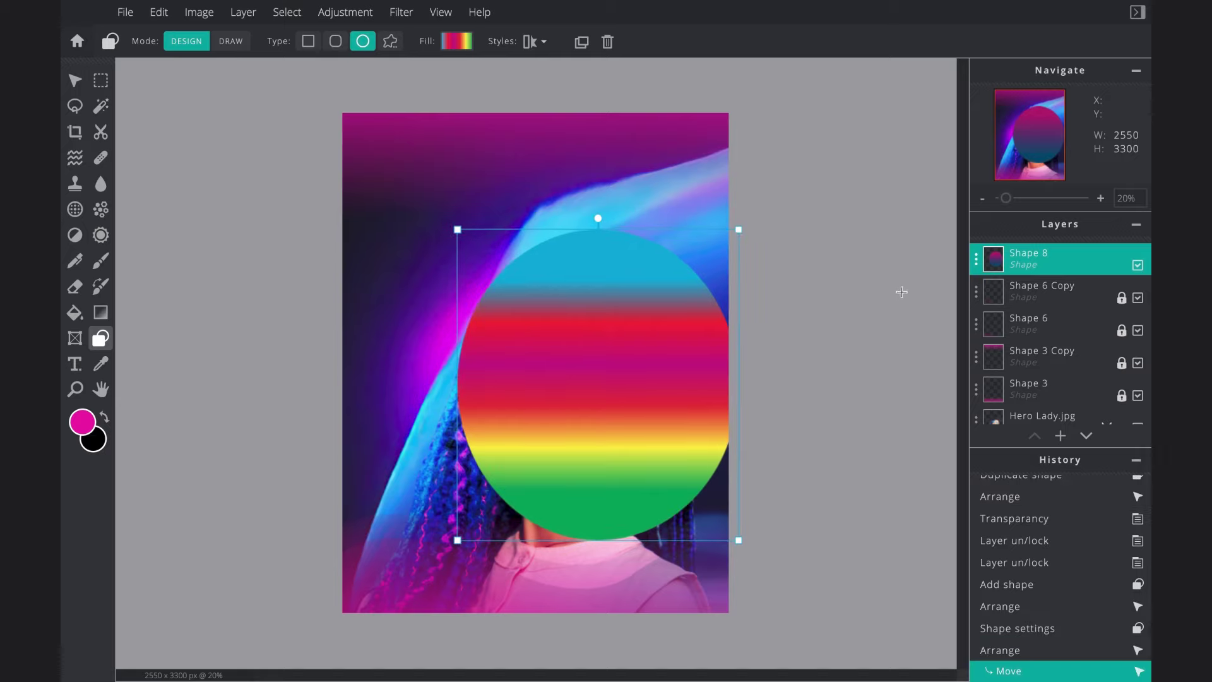
- Give the rainbow circle Hard-light blend mode and transparency 92, then shift it slightly left and down
left_click(976, 259)
left_click(864, 327)
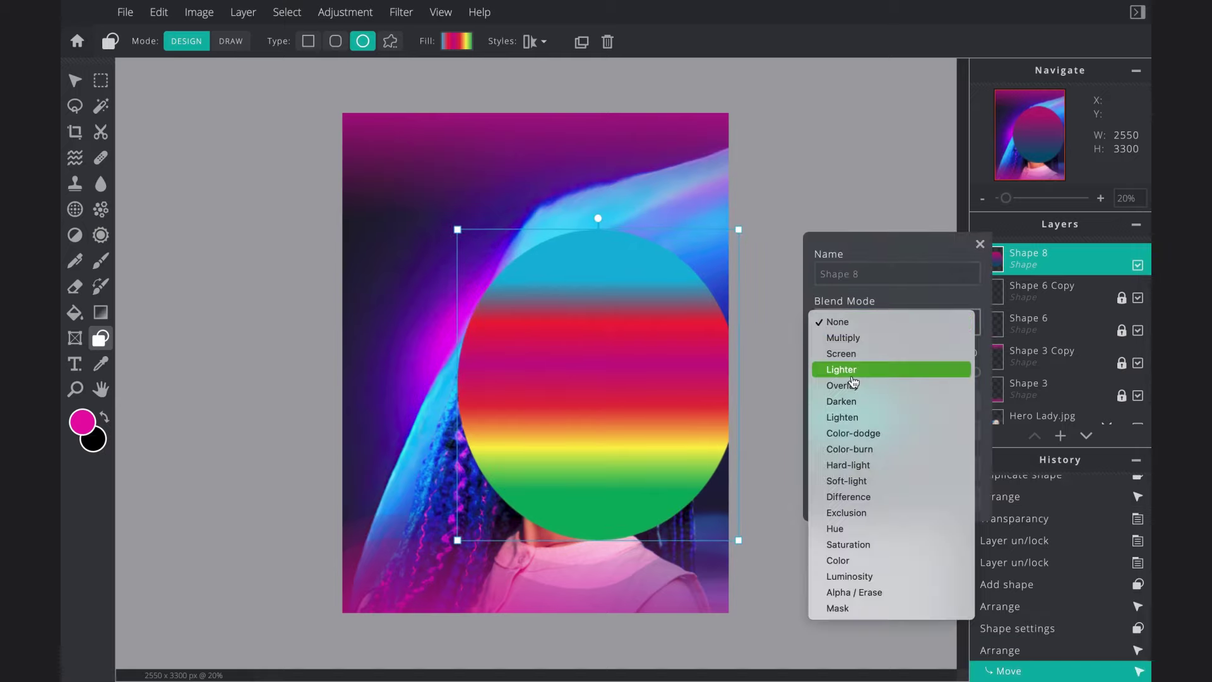
left_click(854, 465)
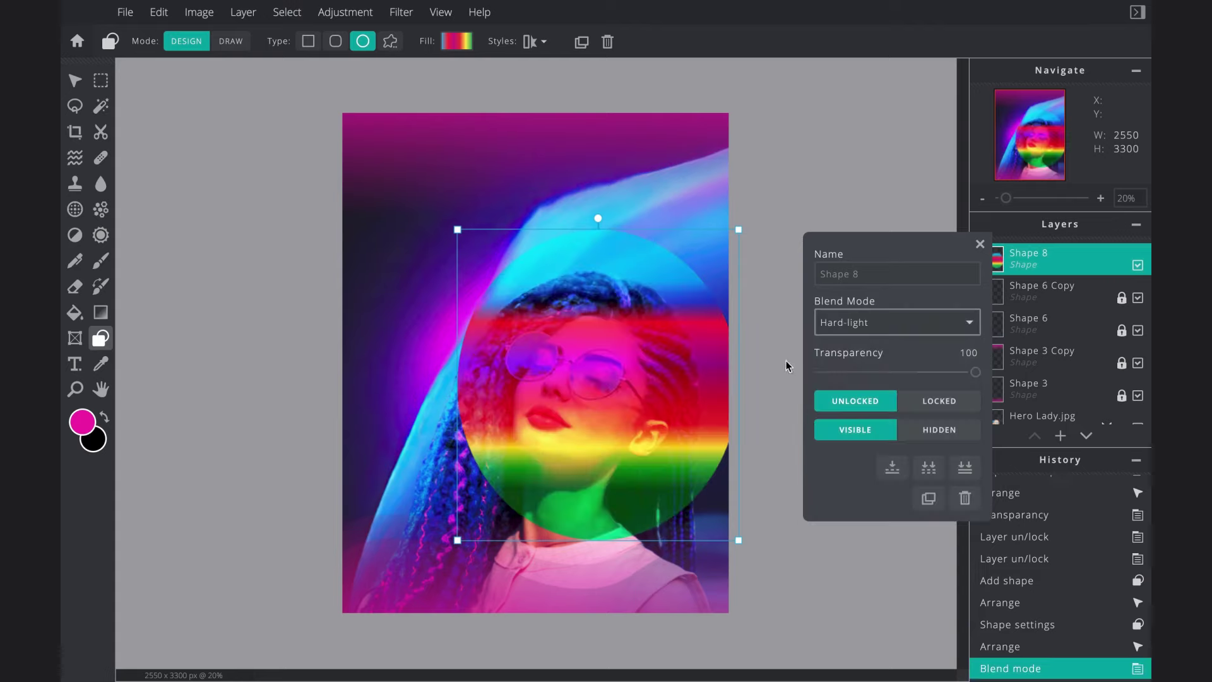
left_click_drag(972, 372, 964, 373)
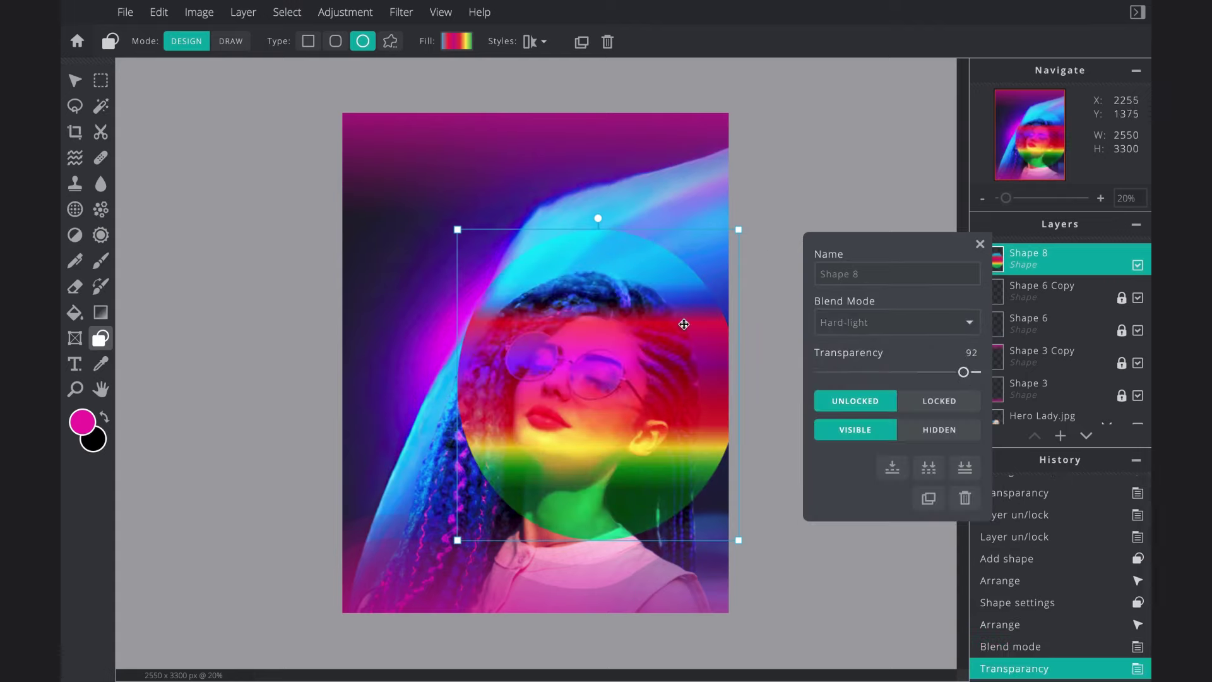
left_click_drag(681, 322, 667, 334)
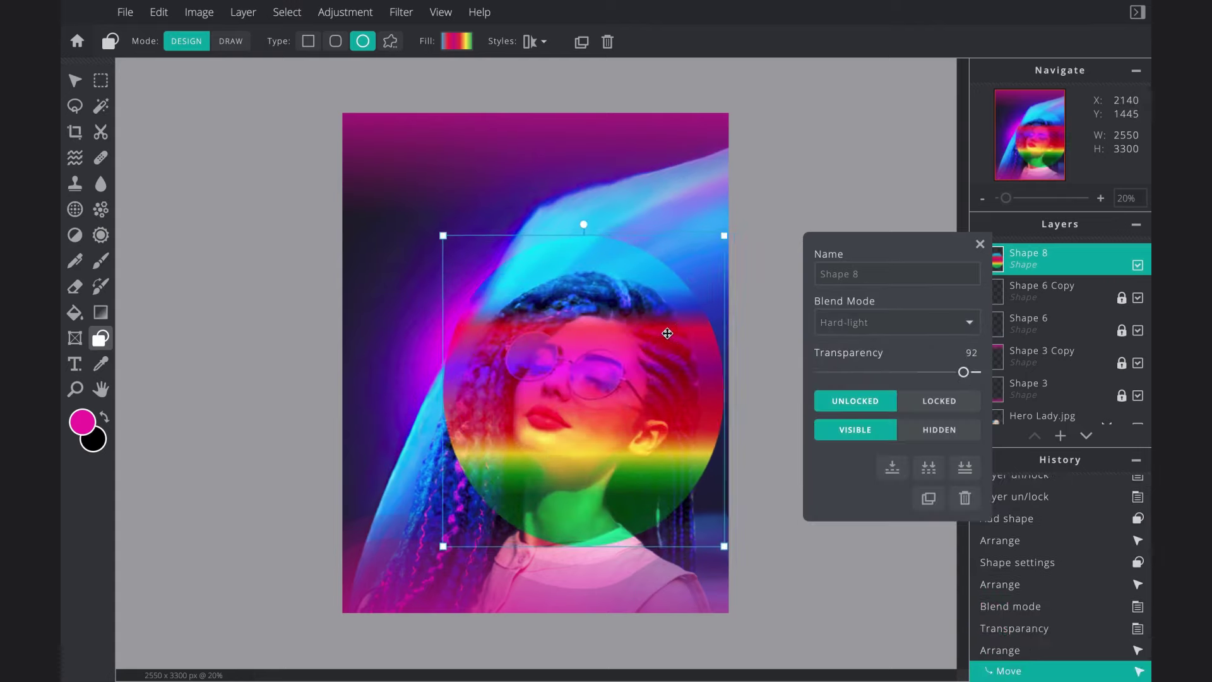
- Duplicate the rainbow circle, shrink the copy and place it at the flyer's top edge
scroll(667, 333, "down", 2)
key("ctrl+j")
left_click_drag(565, 382, 517, 236)
left_click_drag(583, 157, 491, 259)
left_click_drag(462, 289, 549, 235)
scroll(549, 236, "up", 2)
left_click_drag(571, 148, 576, 140)
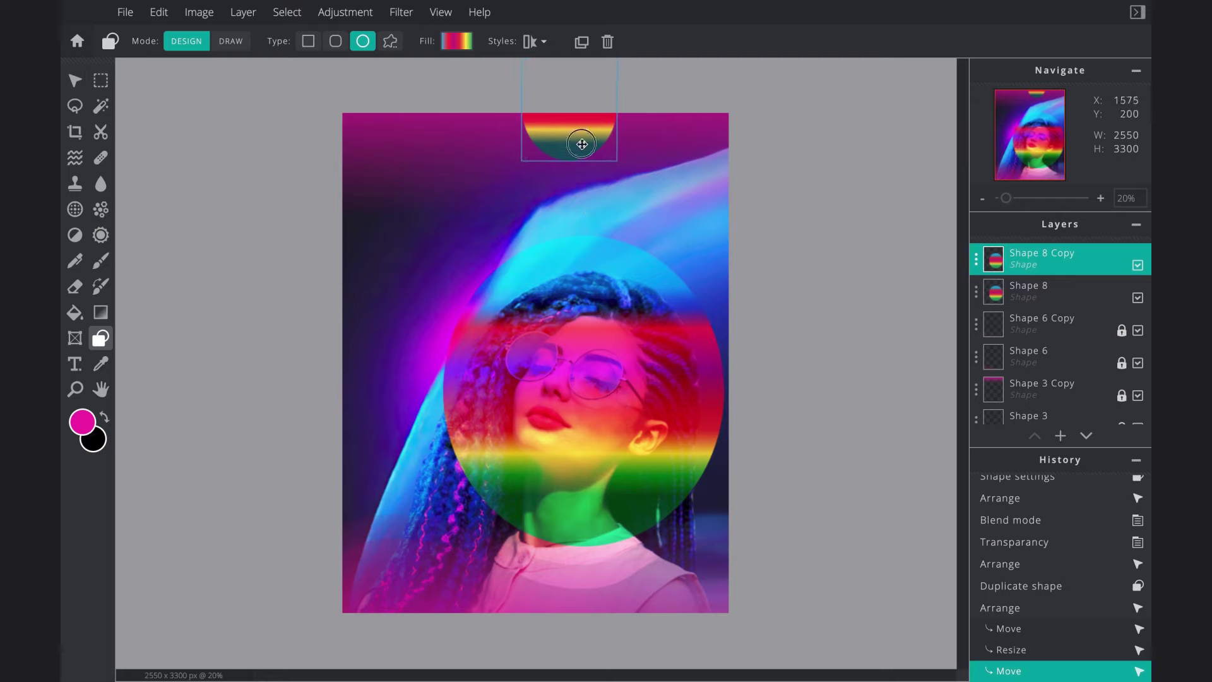
- Fade the copy to transparency 40, lock it, and move Shape 8 below Shape 3 Copy
left_click(976, 262)
left_click_drag(958, 372, 884, 374)
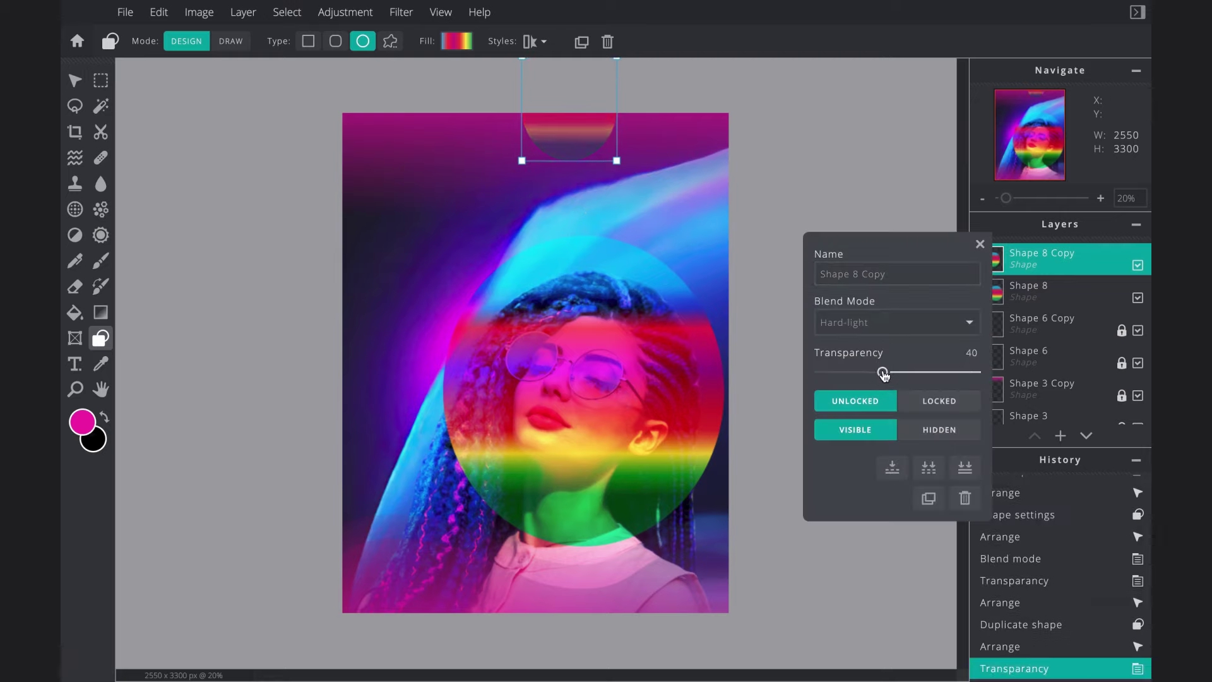
left_click(929, 402)
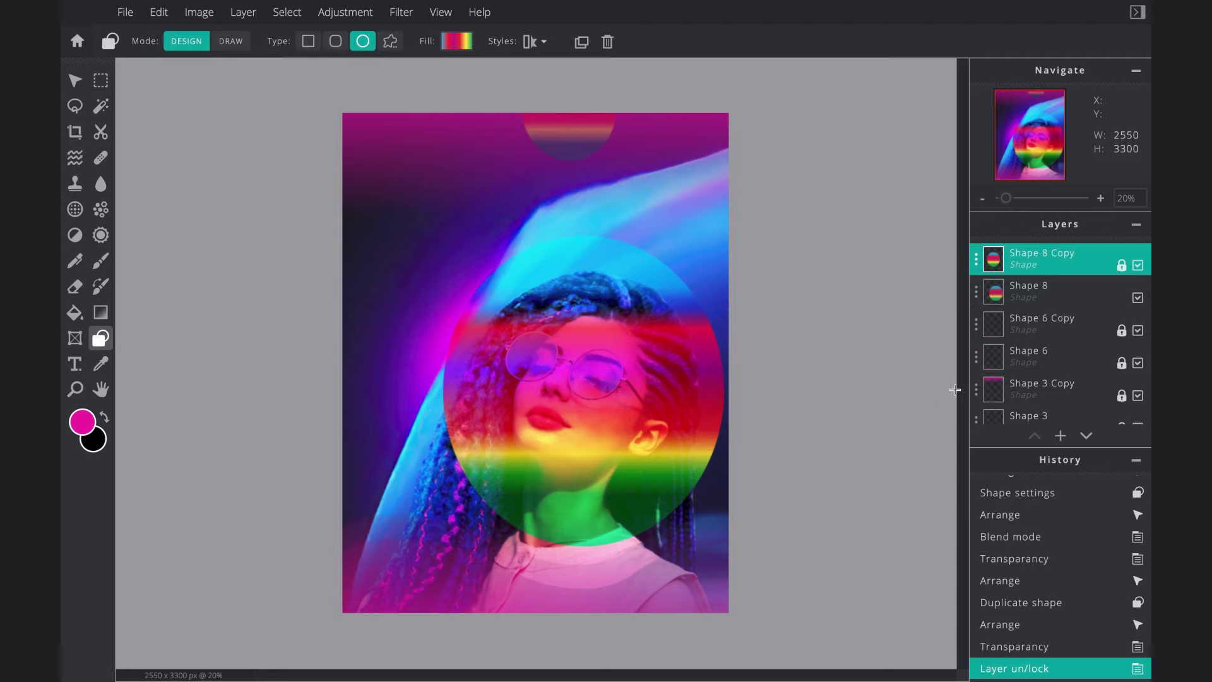
left_click_drag(1016, 291, 1025, 386)
- Move Shape 8 below Hero Lady.jpg and nudge the circle slightly lower with arrow keys
scroll(1027, 388, "down", 3)
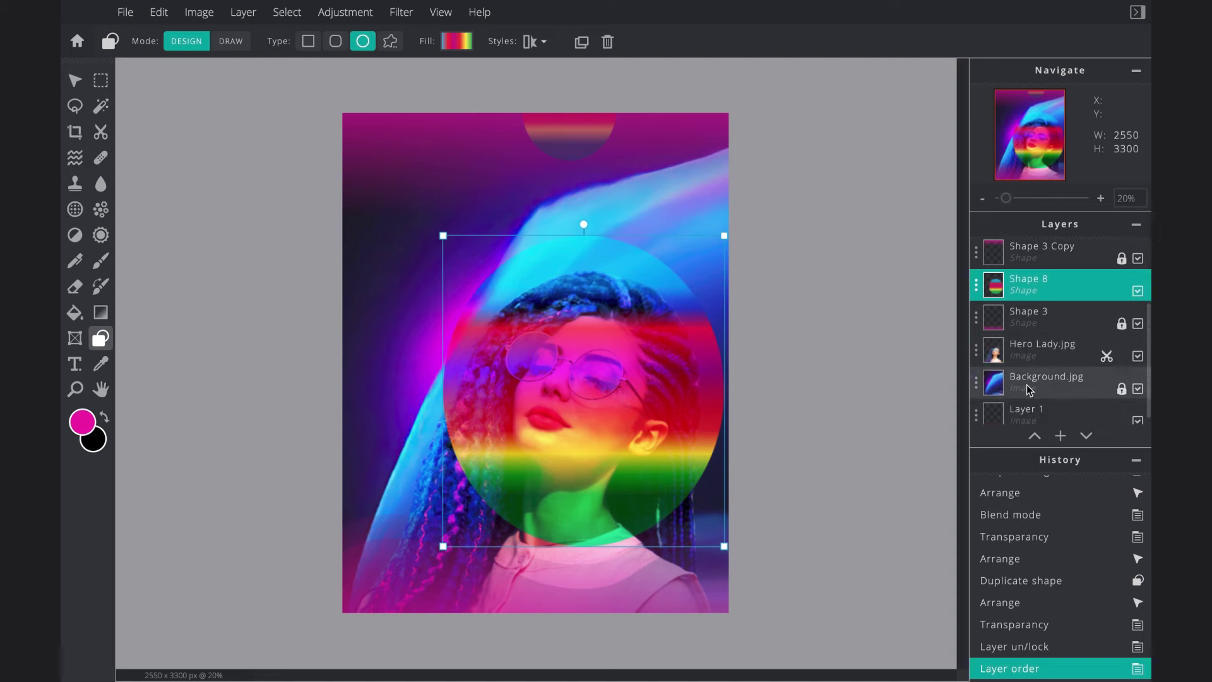
left_click_drag(1030, 287, 1030, 355)
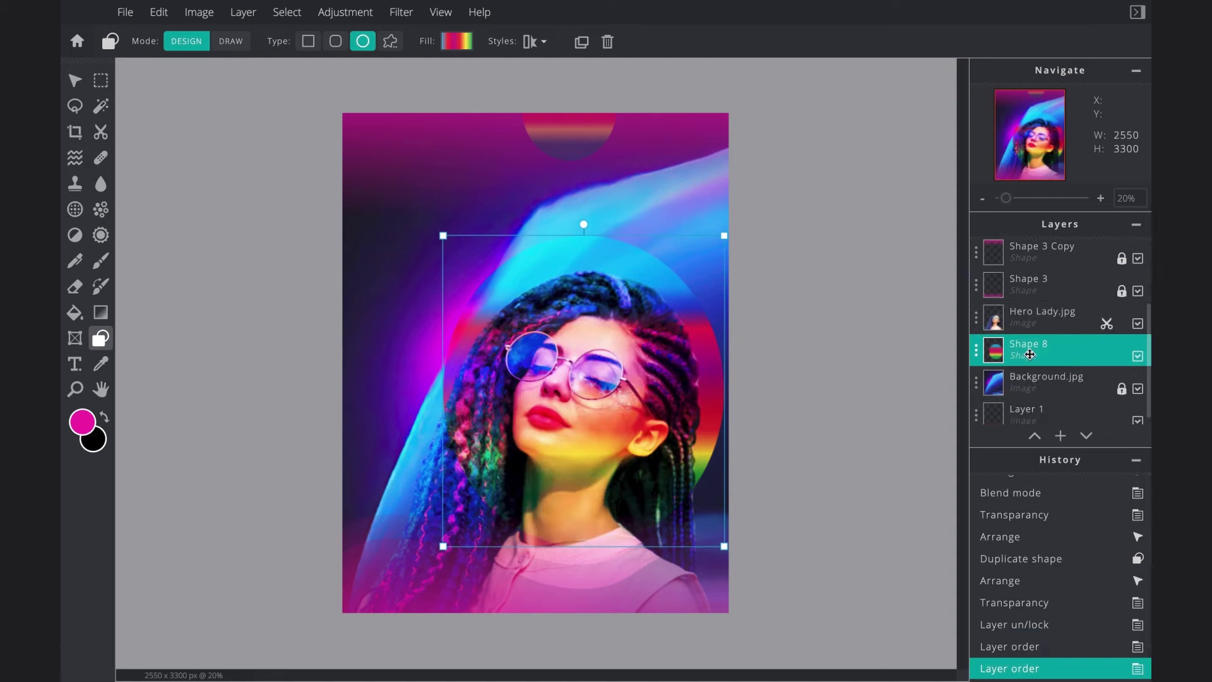
key("Right")
key("Right")
key("Right")
key("Right")
key("Right")
key("Right")
key("Right")
key("Right")
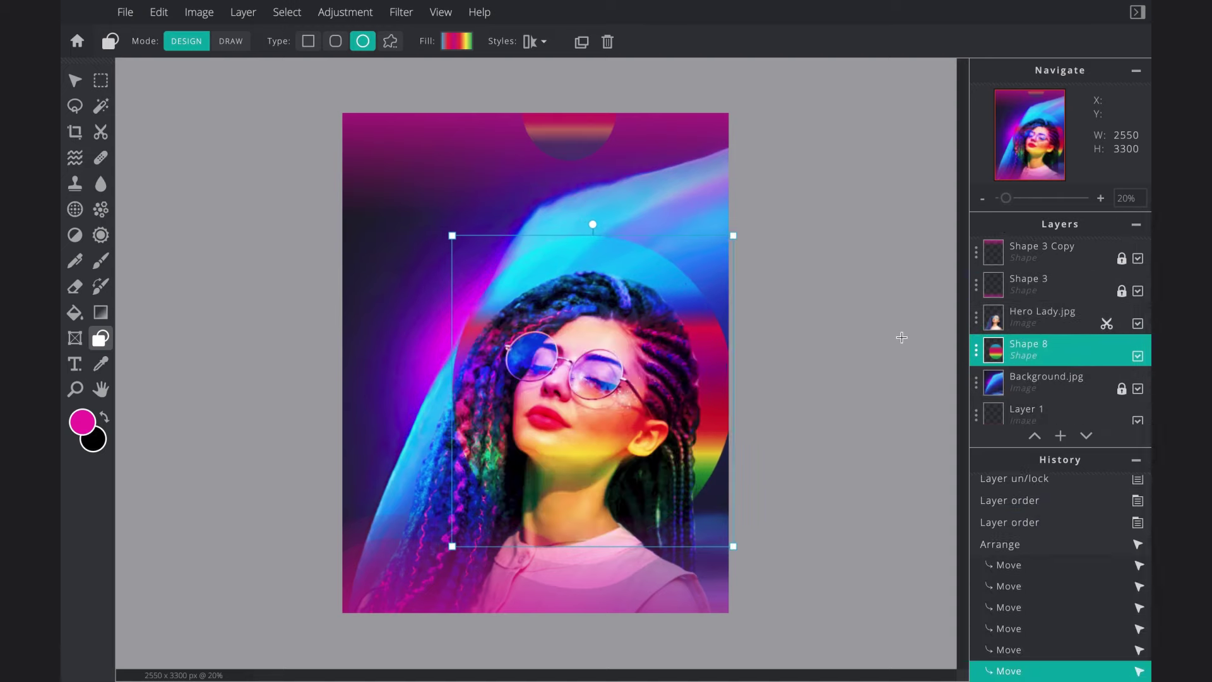
key("Down")
key("Down")
key("Down")
key("Down")
key("Left")
key("Left")
key("Left")
key("Left")
key("Left")
key("Down")
key("Down")
key("Down")
key("Down")
key("Down")
key("Down")
key("Down")
key("Down")
key("Down")
key("Down")
key("Down")
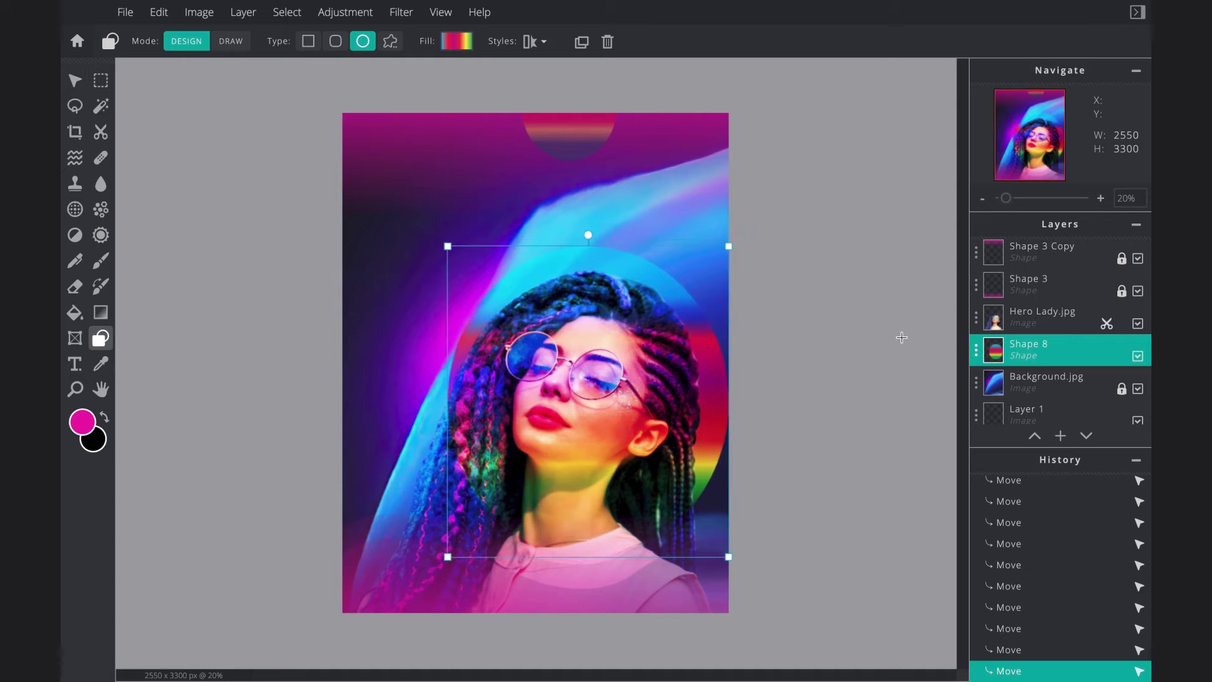
key("Right")
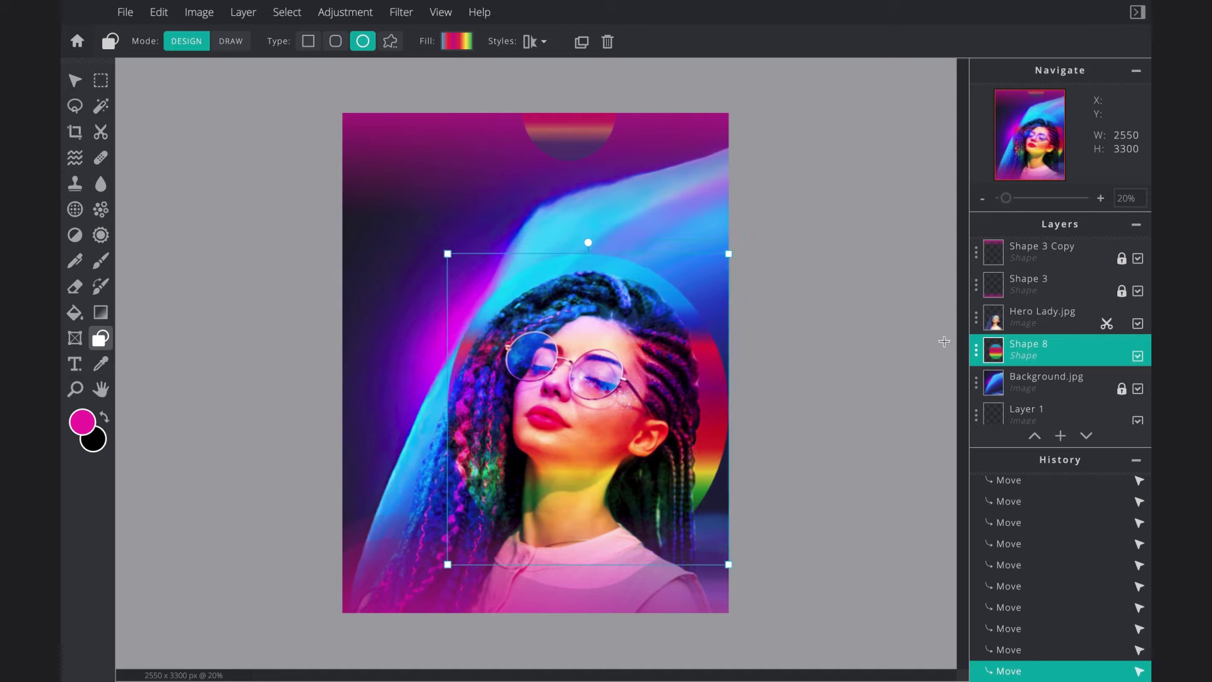
- Lock the rainbow circle layer in its layer settings
left_click(976, 349)
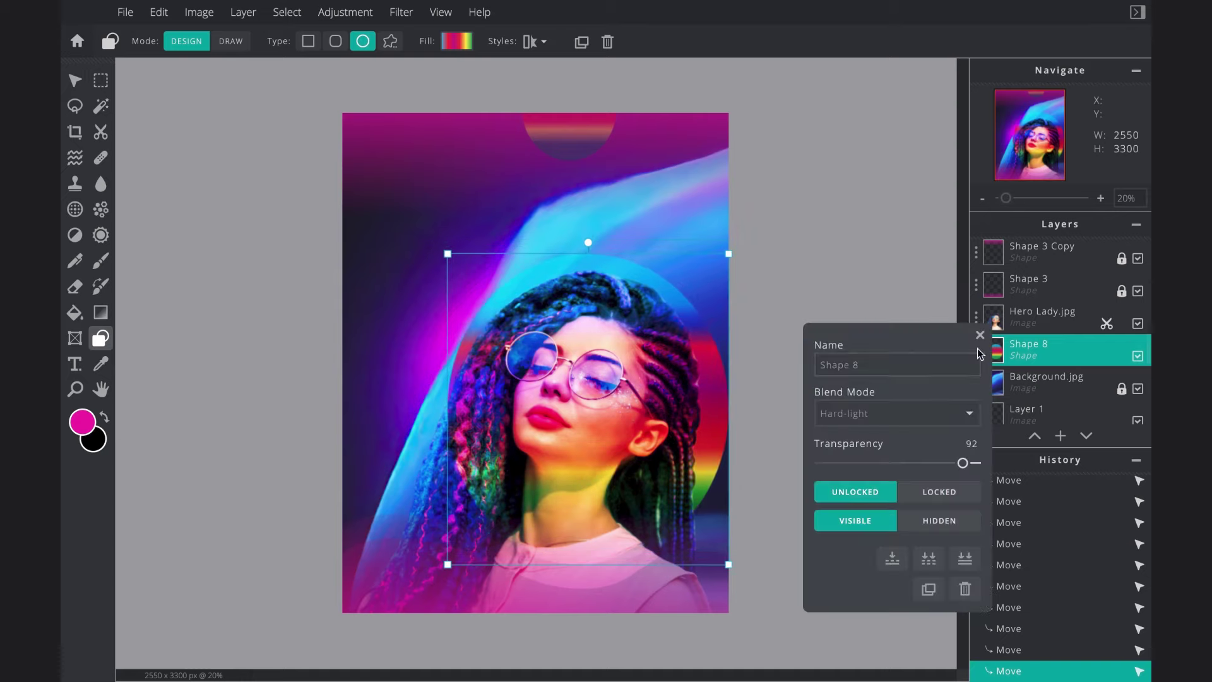
left_click(919, 491)
left_click(385, 270)
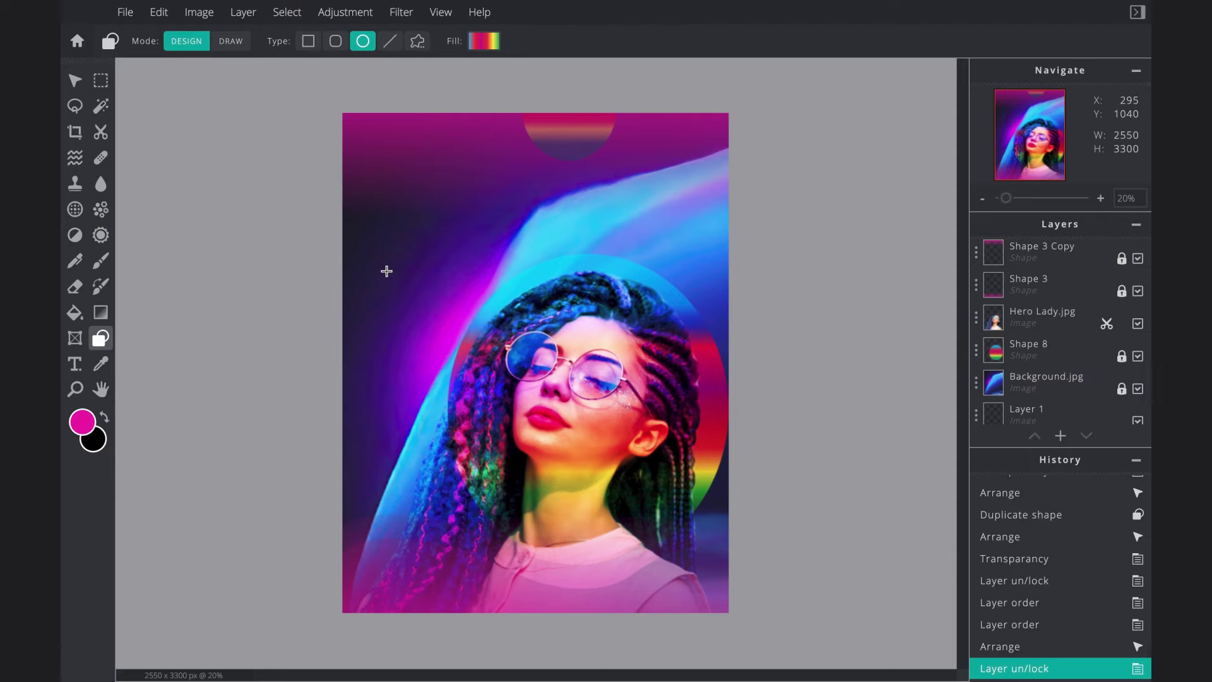
left_click(75, 364)
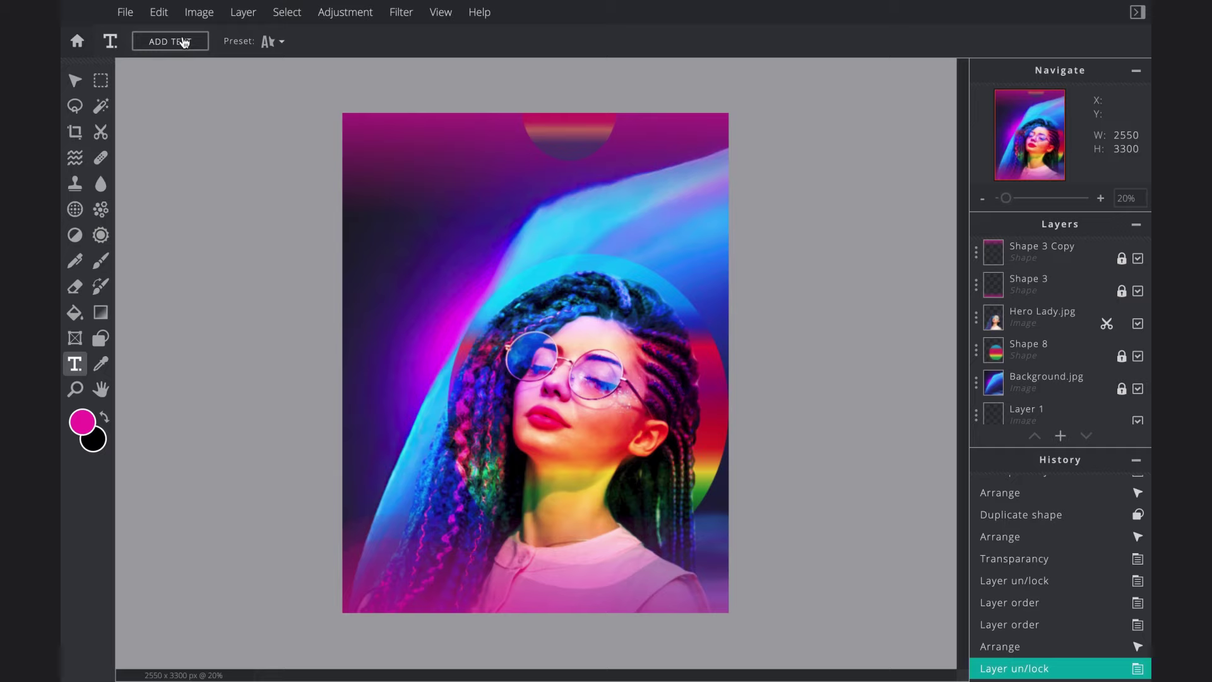
- Add a white '21' text, enlarge it and place it near the top-left corner
left_click(183, 42)
key("BackSpace")
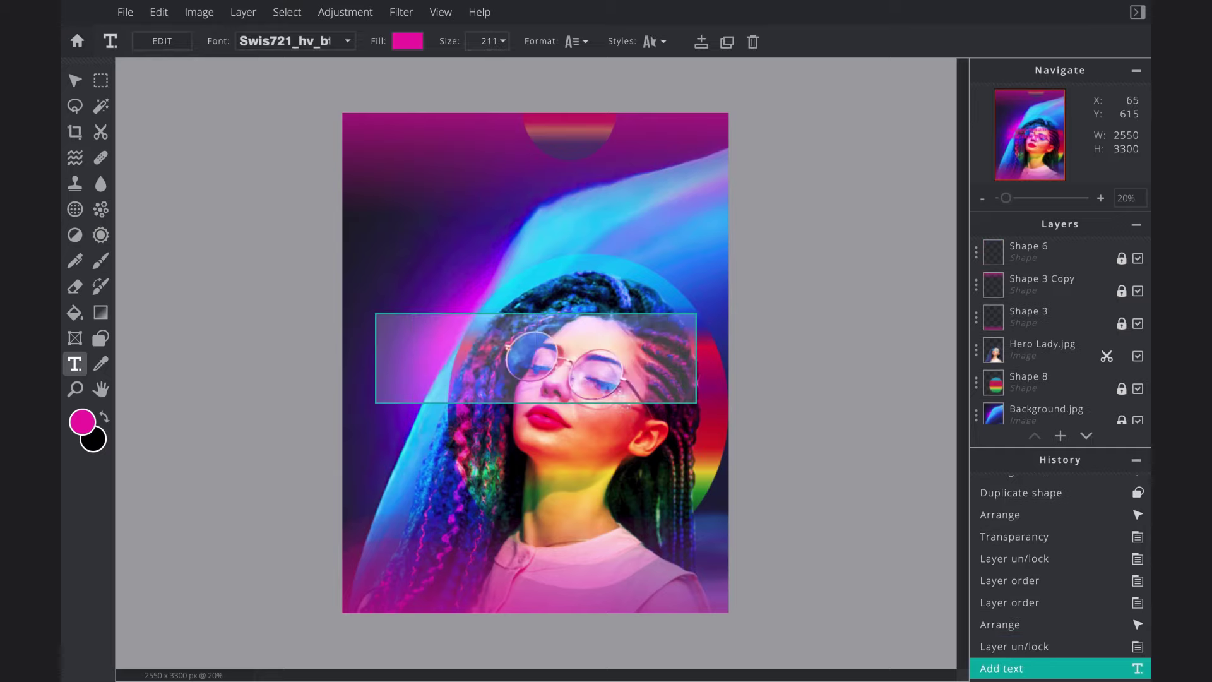
type("21")
left_click(464, 167)
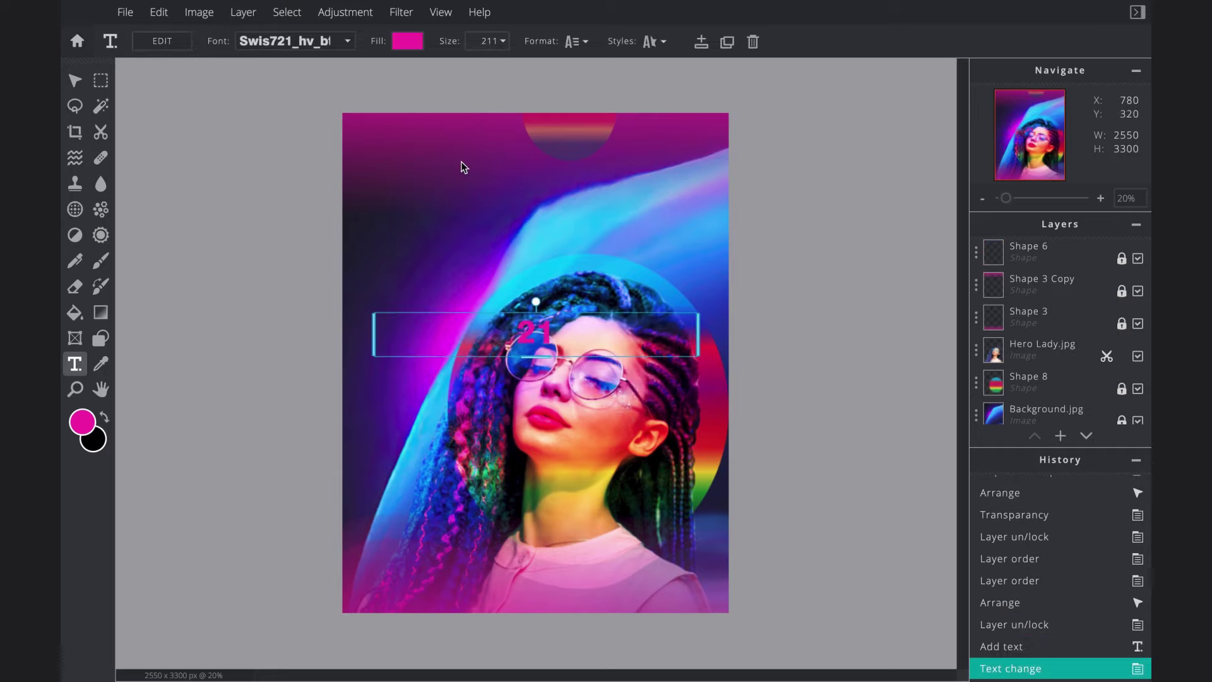
left_click_drag(698, 334, 449, 334)
left_click(409, 43)
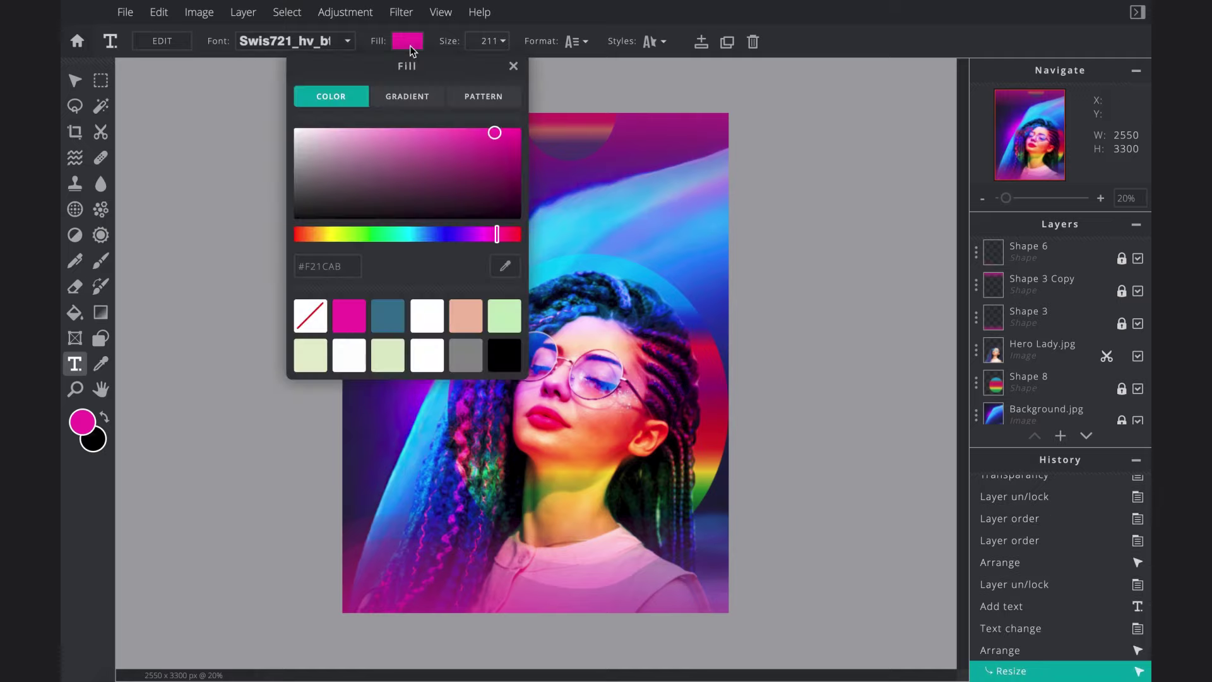
left_click(425, 324)
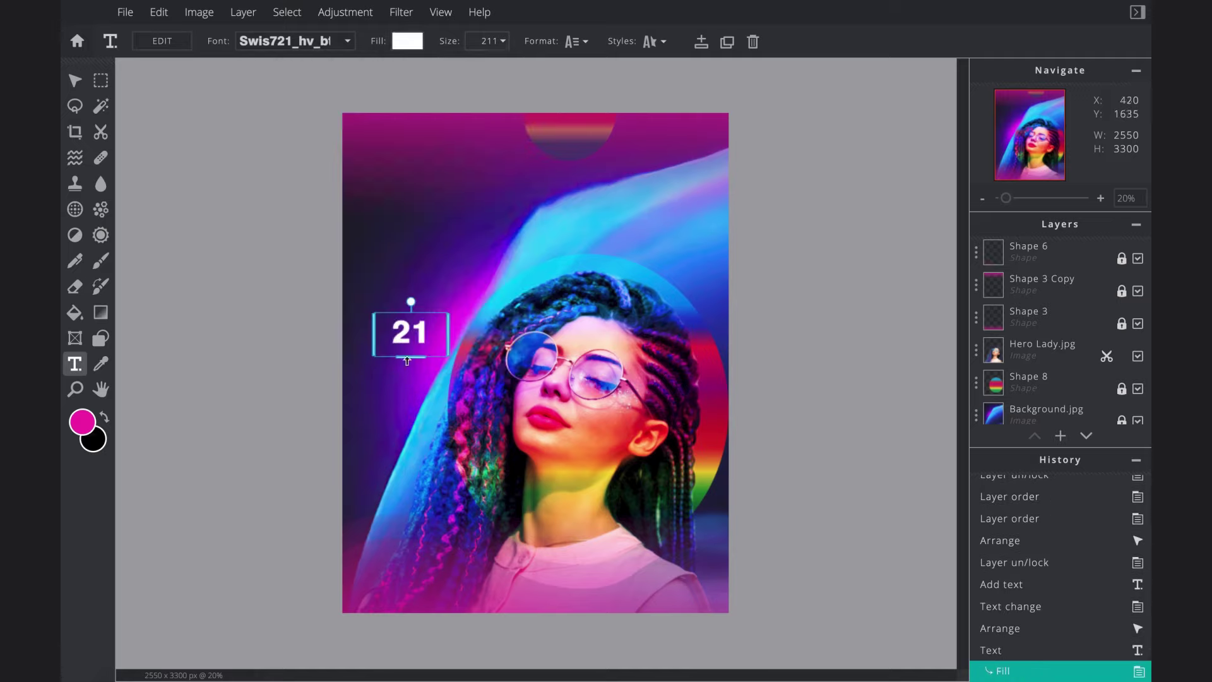
left_click_drag(407, 360, 408, 455)
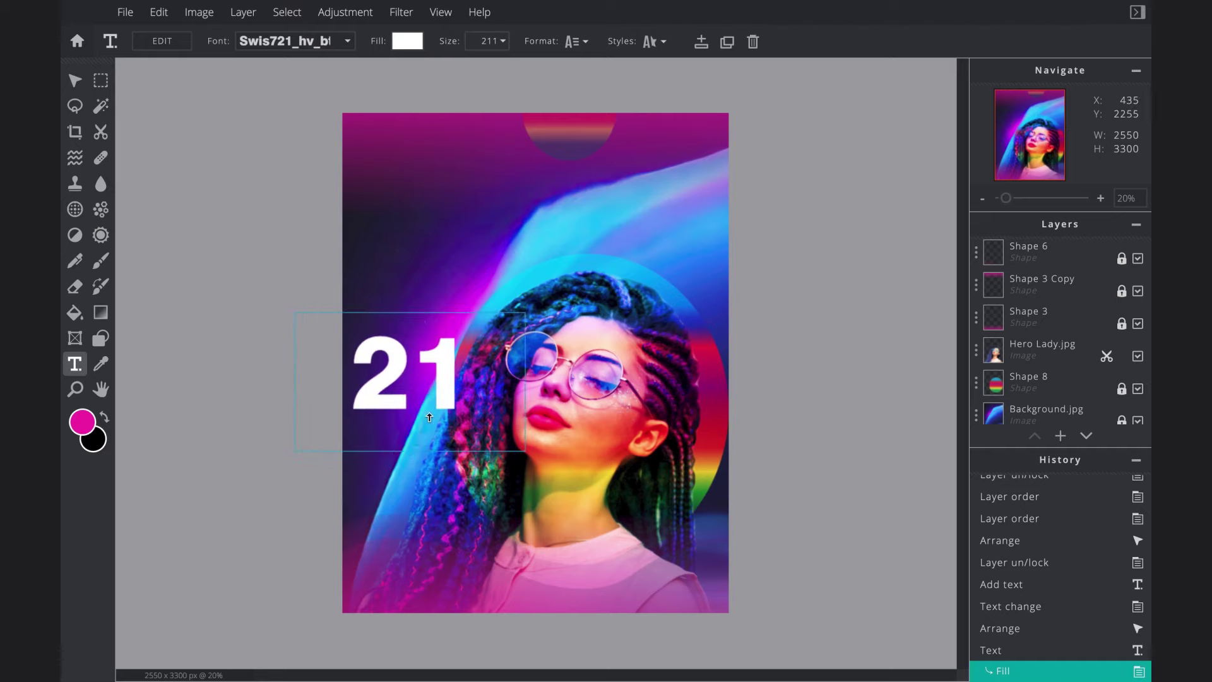
left_click_drag(448, 364, 471, 178)
- Fade the '21' layer to transparency 34 and lock it
scroll(1021, 312, "down", 1)
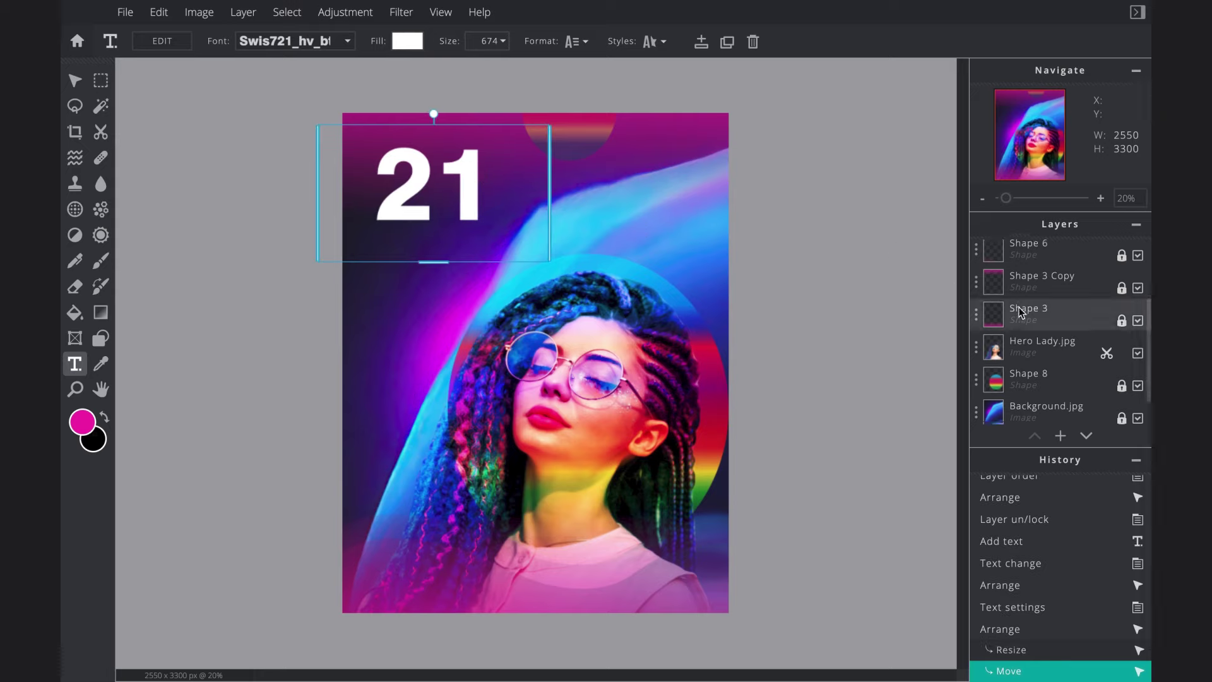
scroll(1021, 312, "up", 3)
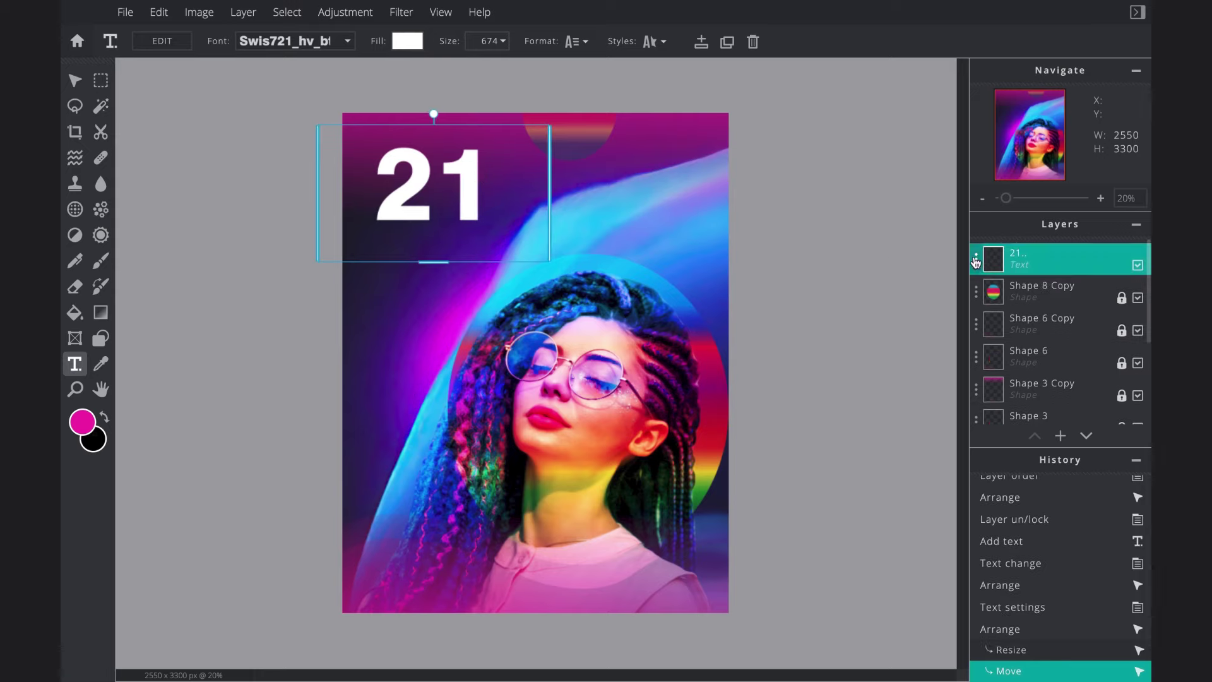
left_click(977, 259)
left_click_drag(972, 374, 874, 371)
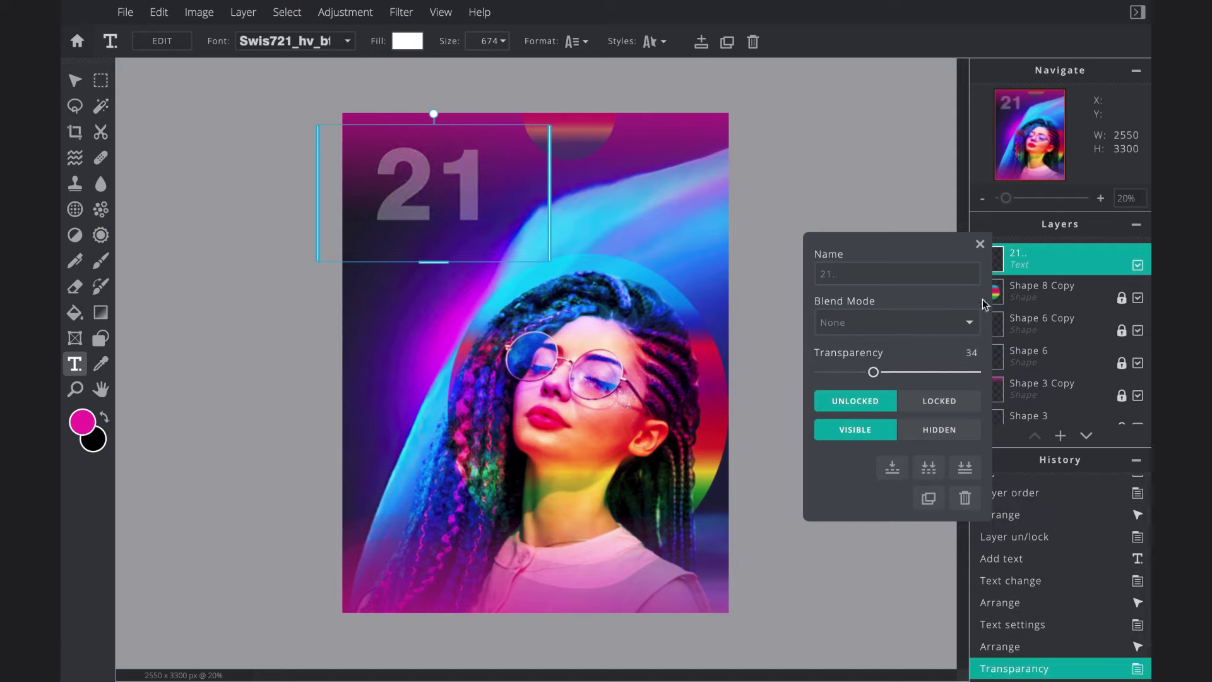
left_click(980, 246)
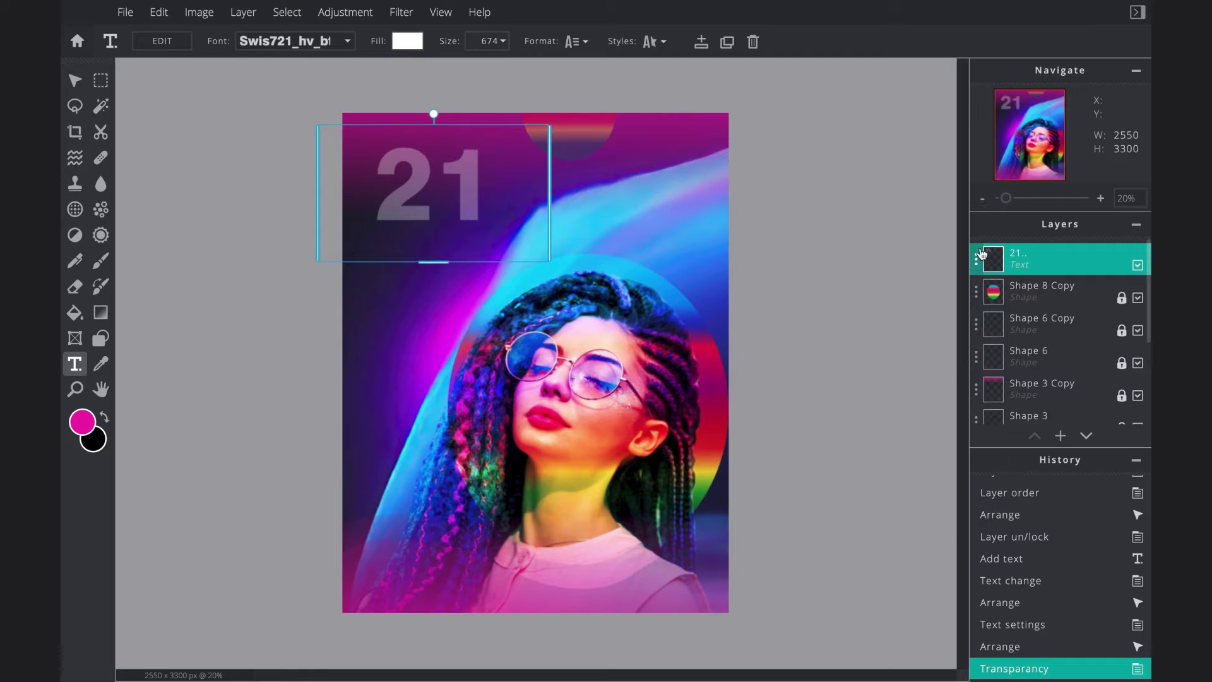
left_click(977, 259)
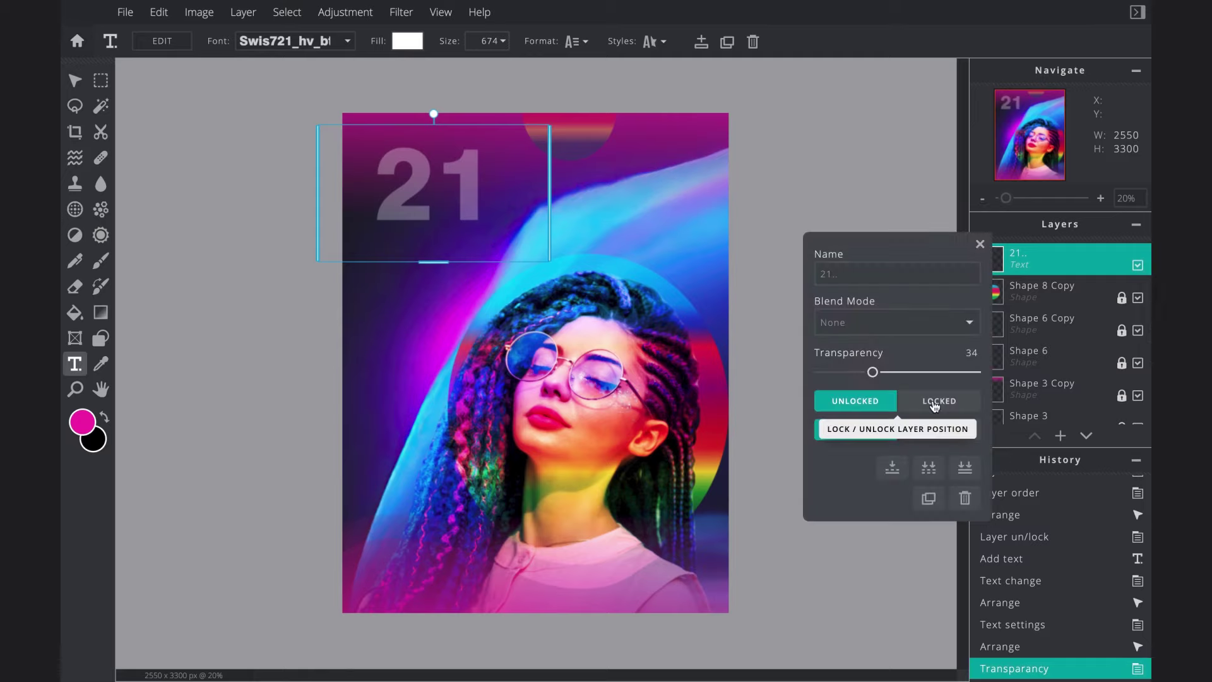
left_click(934, 405)
left_click(658, 214)
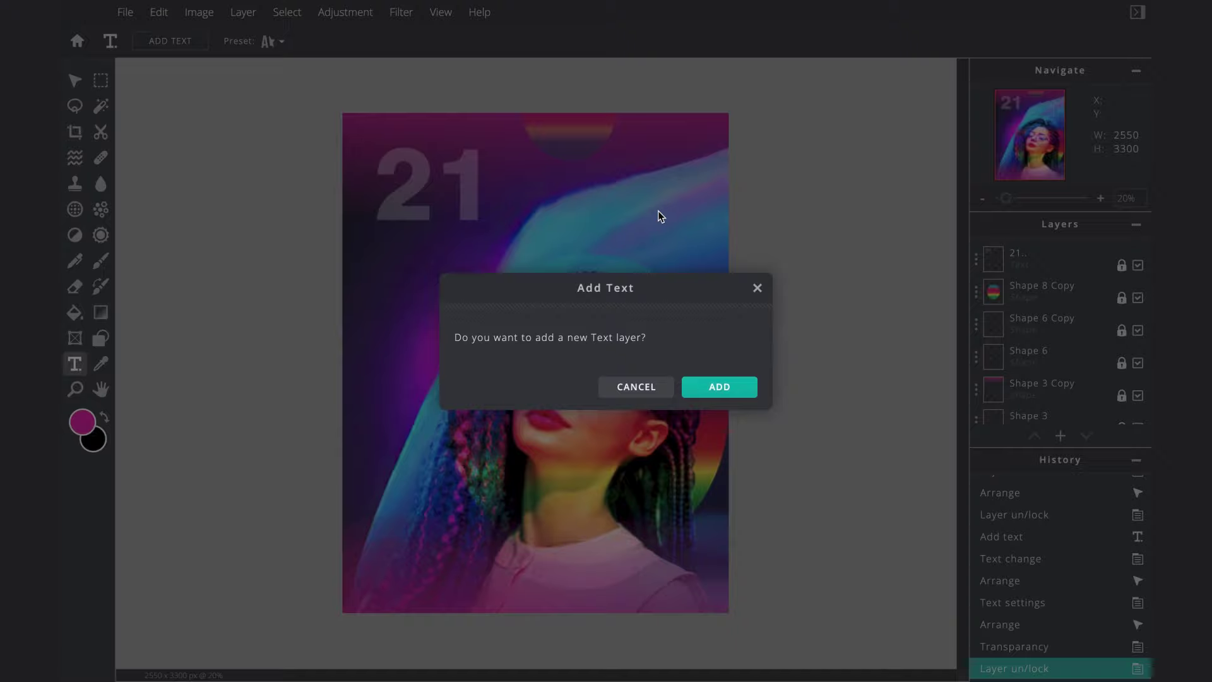
- Add a second, smaller '21' text and move it toward the top-right
key("Return")
type("21")
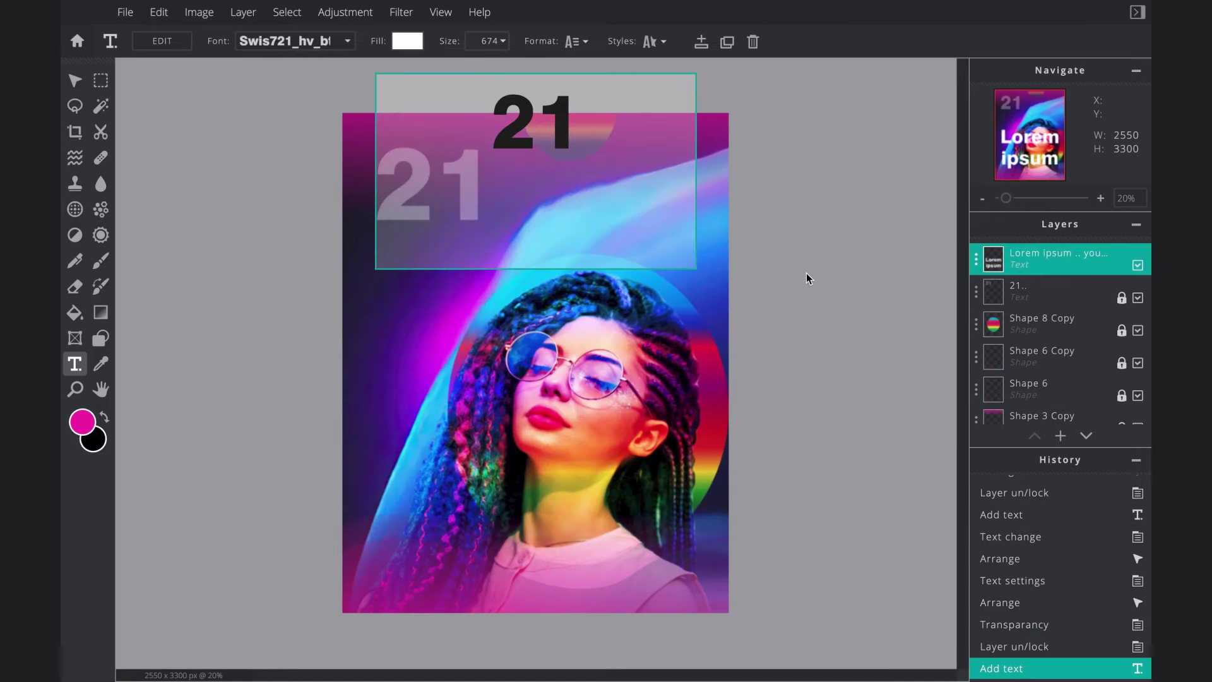
left_click(807, 278)
left_click_drag(541, 451, 536, 397)
left_click_drag(523, 356, 662, 182)
- Change the second text to '20' and give it the HEYPATRICKS outline font
left_click(663, 182)
key("BackSpace")
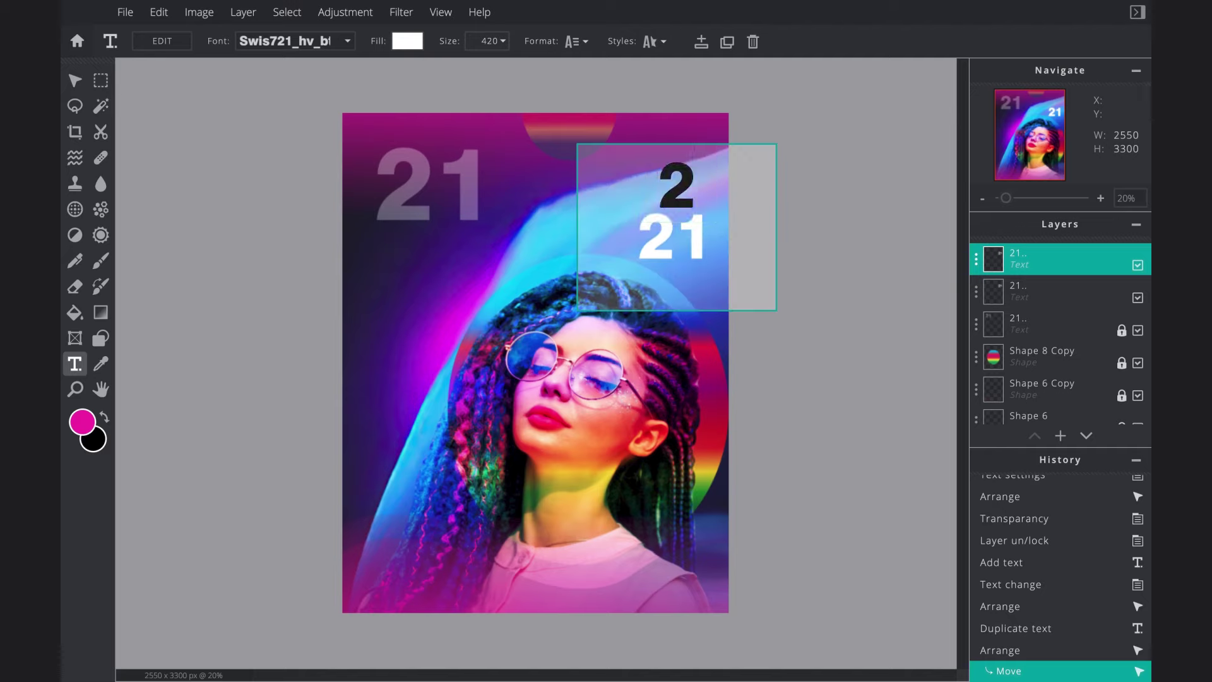
type("0")
left_click(817, 226)
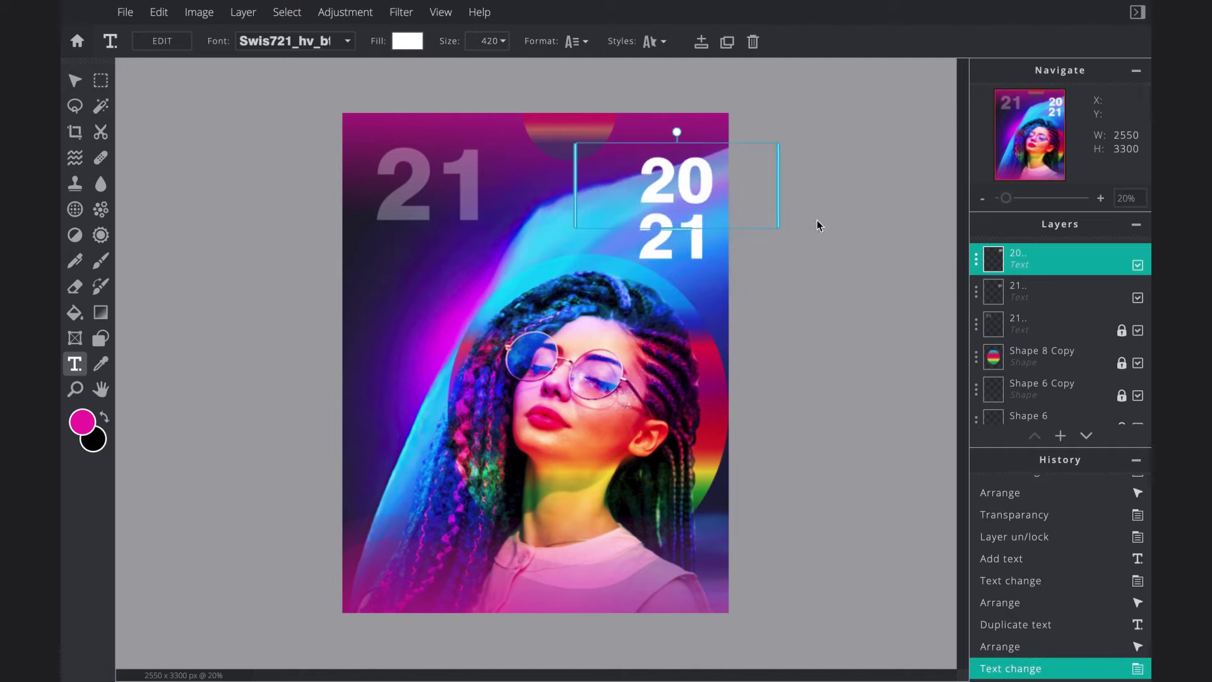
left_click(306, 42)
type("he")
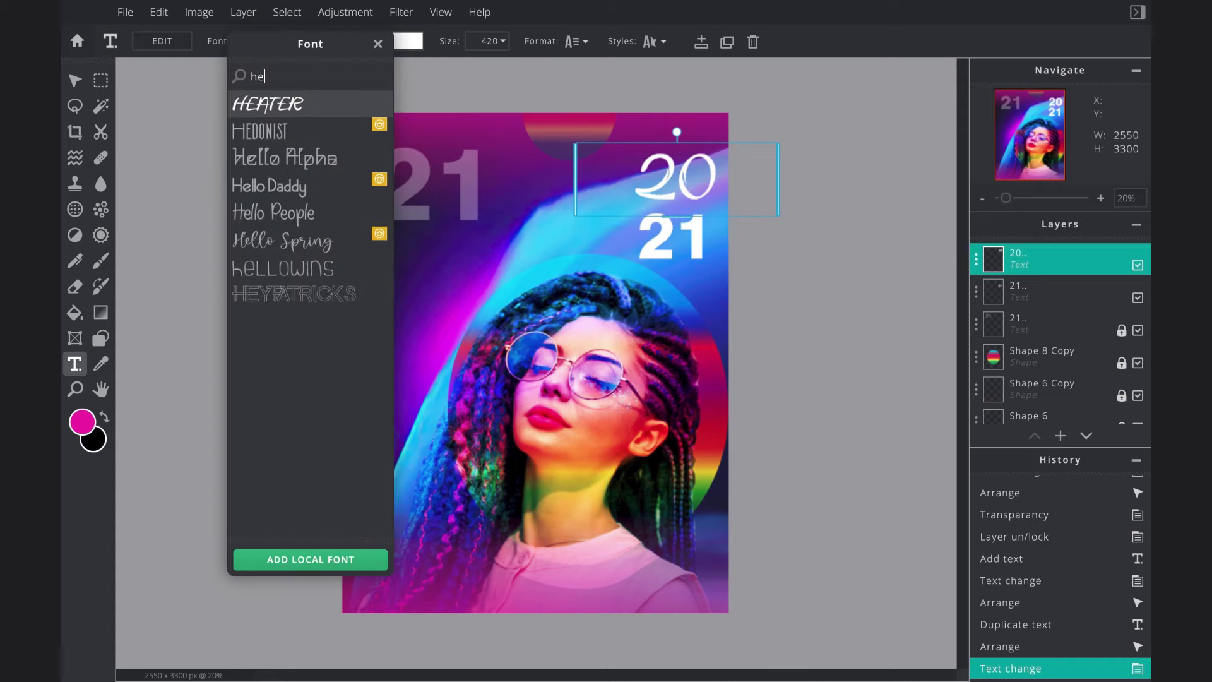
left_click(293, 306)
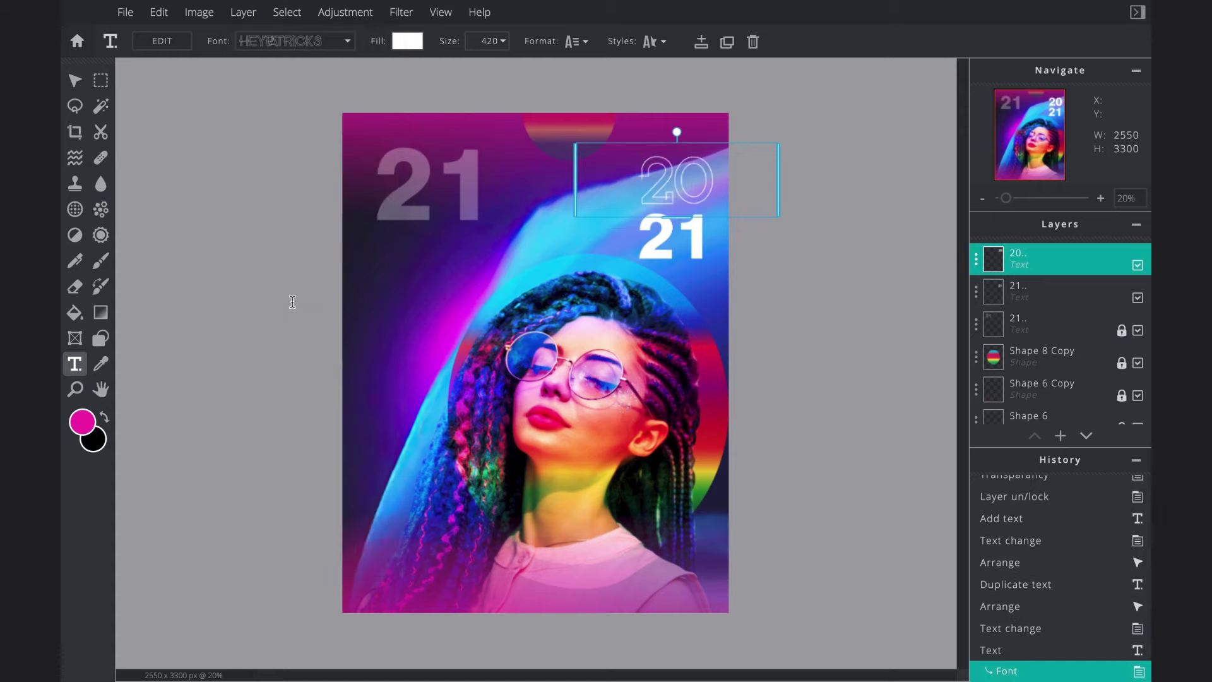
- Shrink and position the stacked '20' and '21' pair near the upper-right corner
left_click(704, 253, "shift")
key("Down")
key("Down")
key("Down")
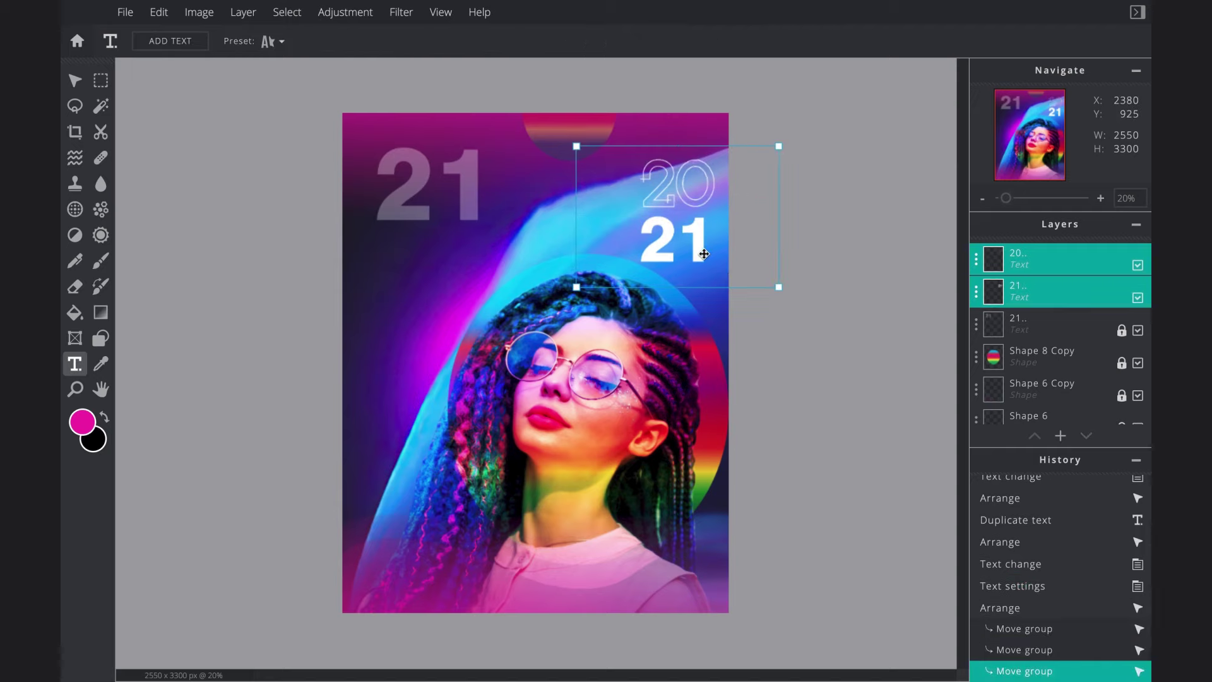
key("Right")
left_click(809, 347)
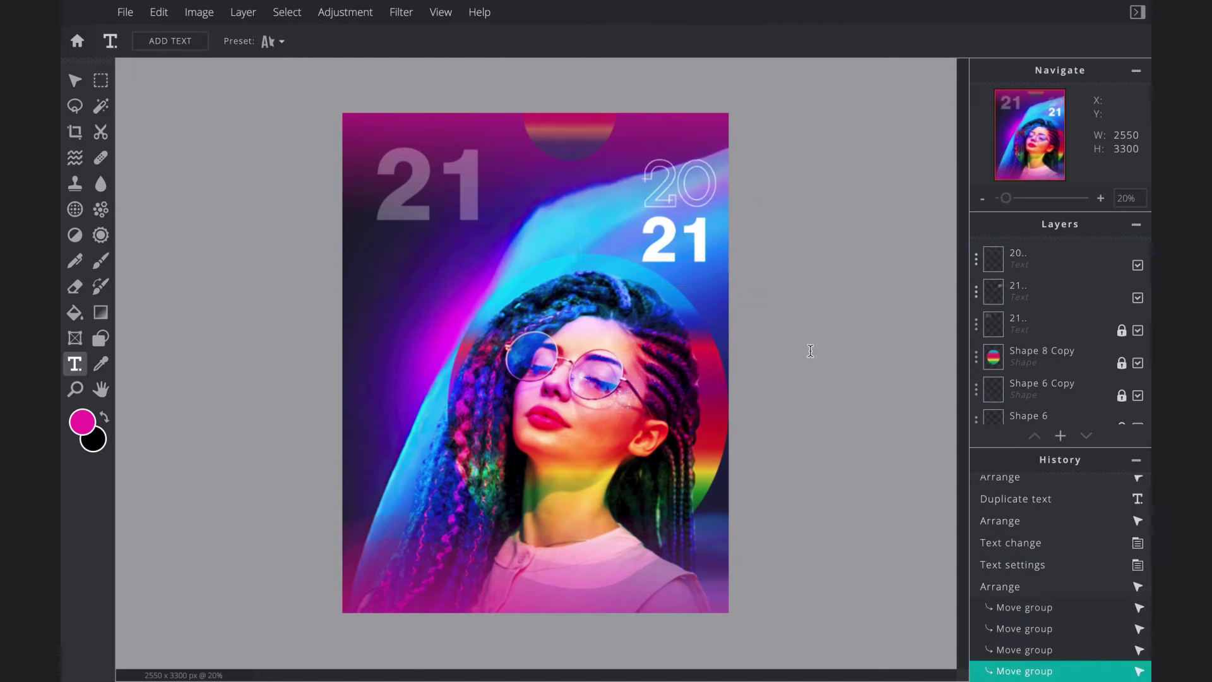
left_click(692, 180)
key("Down")
key("Down")
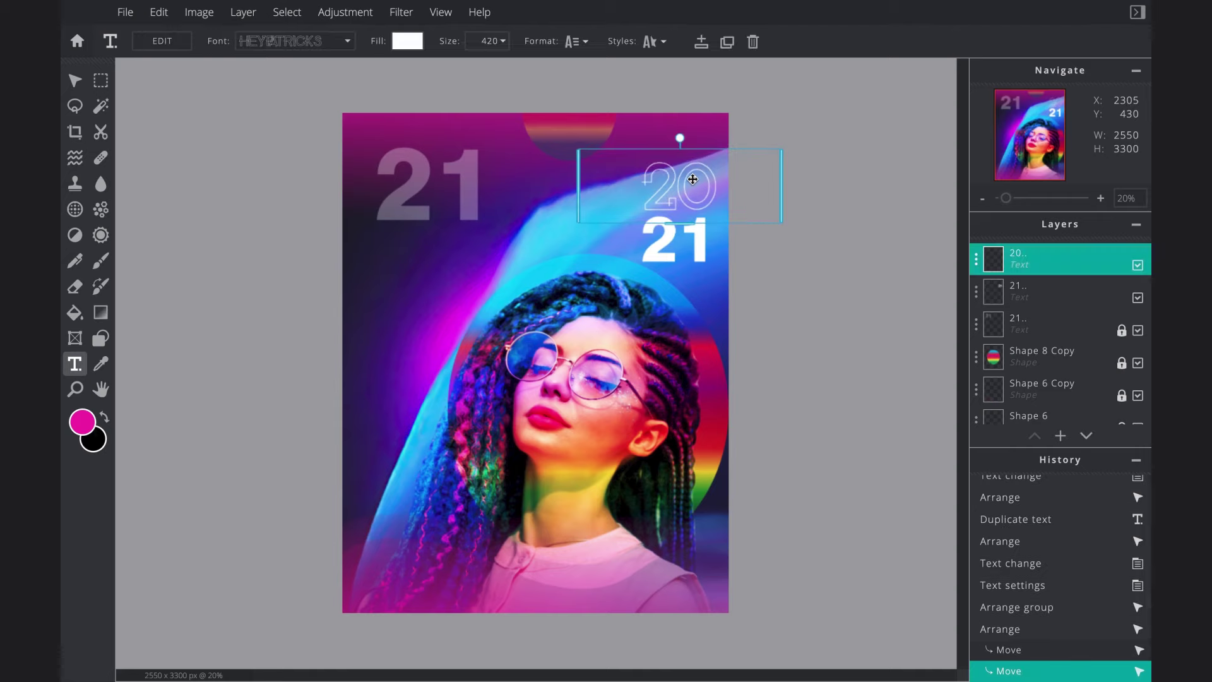
left_click(690, 251, "shift")
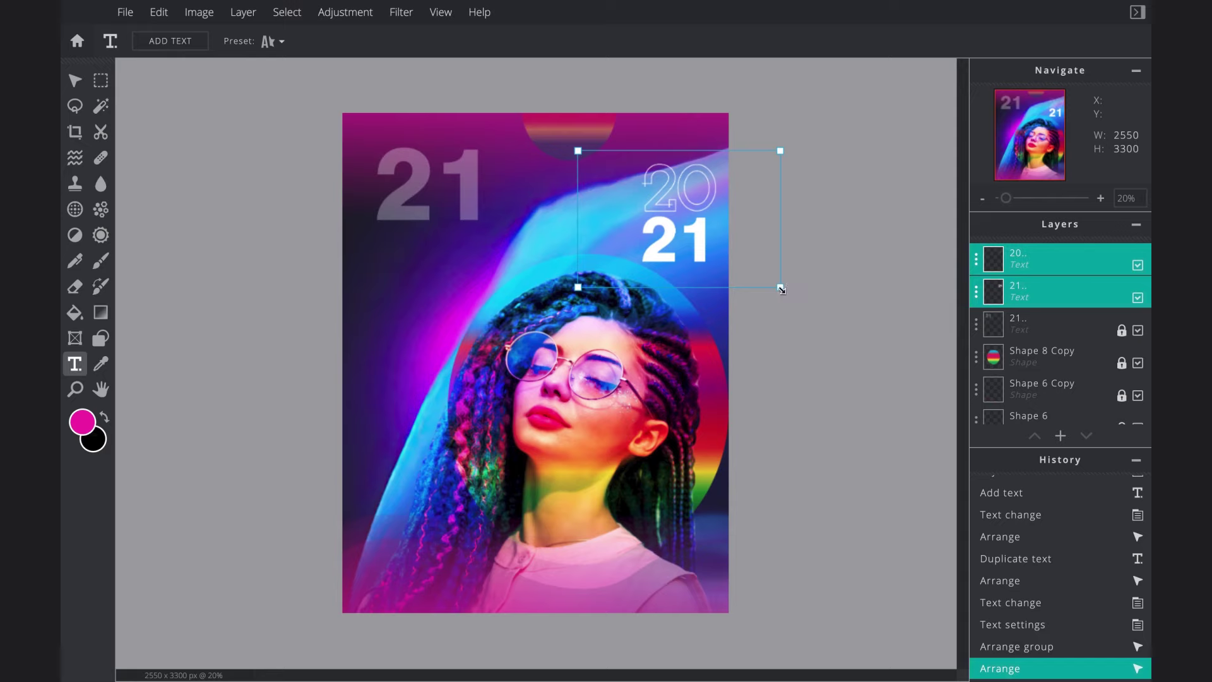
left_click_drag(780, 289, 764, 276)
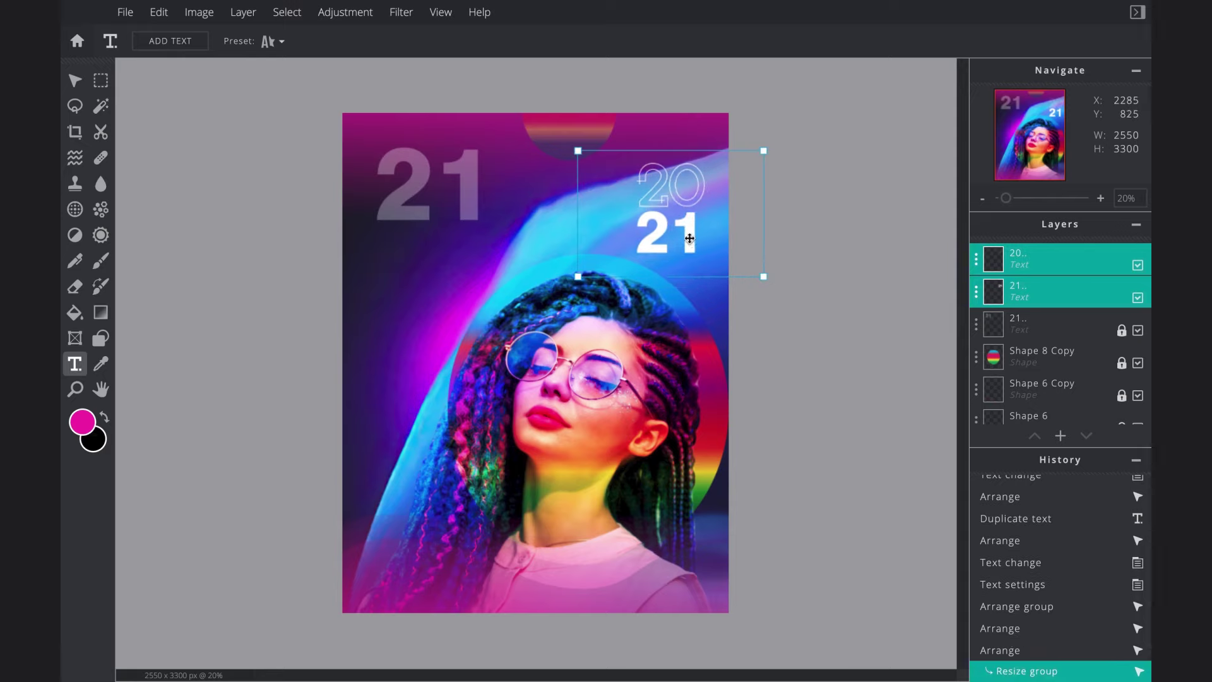
left_click_drag(689, 237, 700, 247)
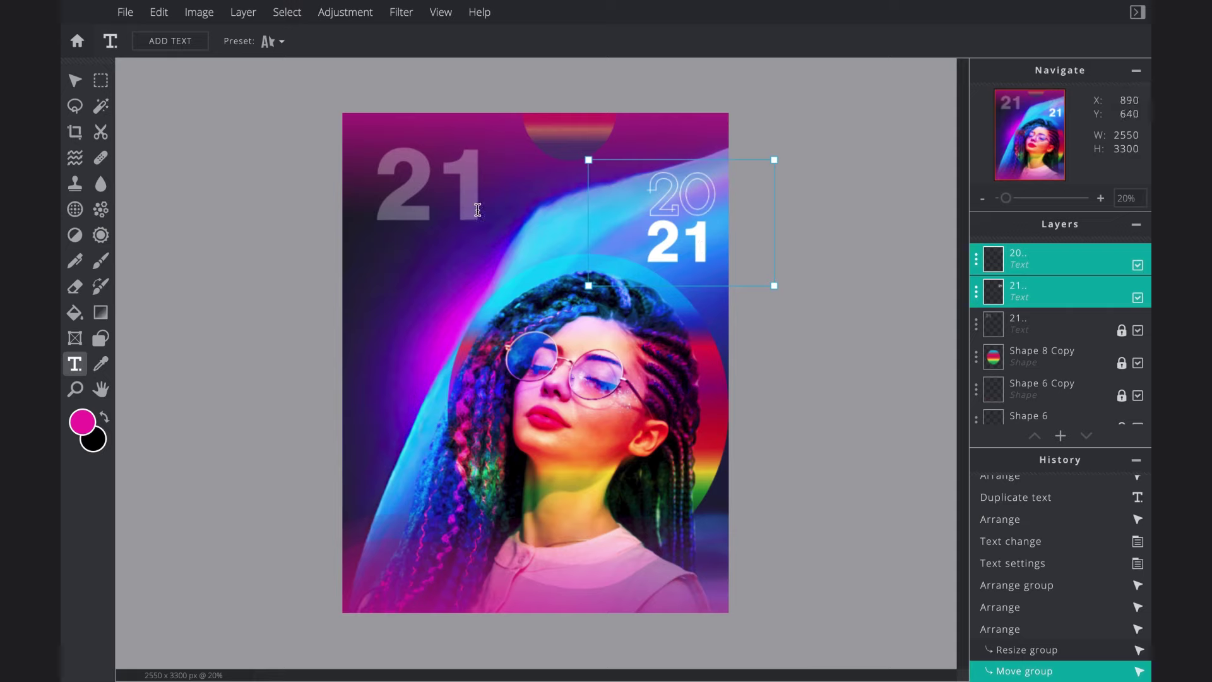
left_click(477, 209)
left_click(439, 199)
- Add 'ALL NIGHT LONG' text in the bold Swis721 font
key("Escape")
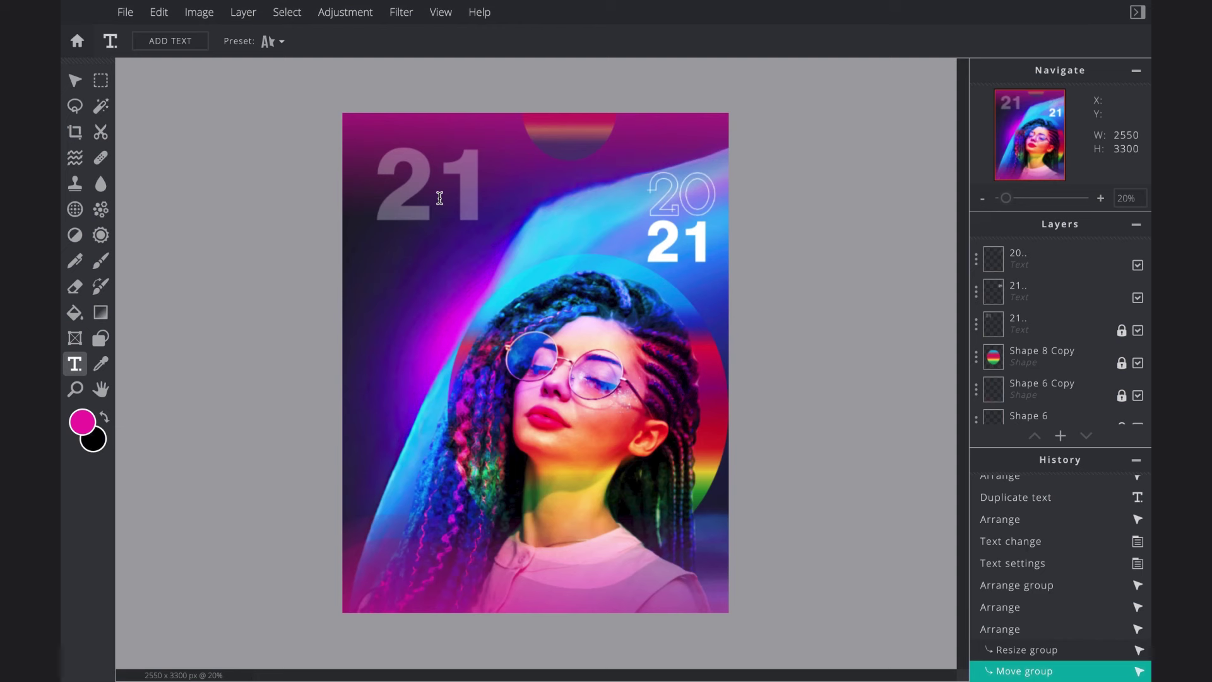
left_click(439, 198)
type("ALL NIG")
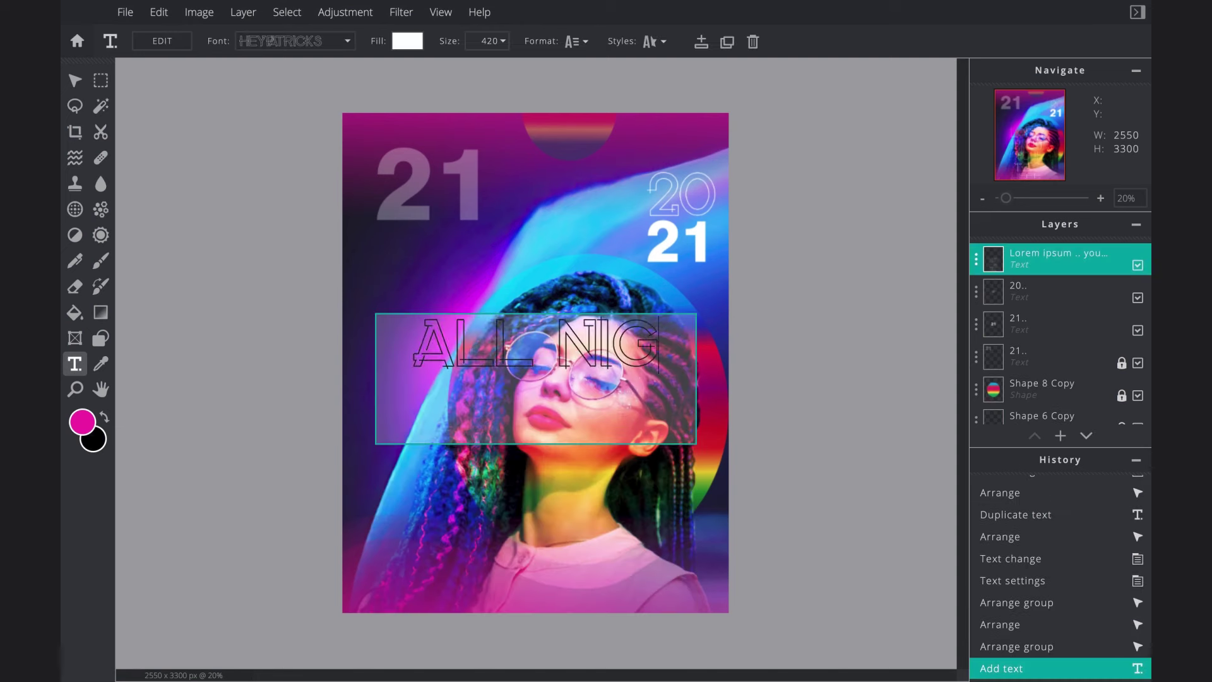
type("HT LONG")
left_click(166, 167)
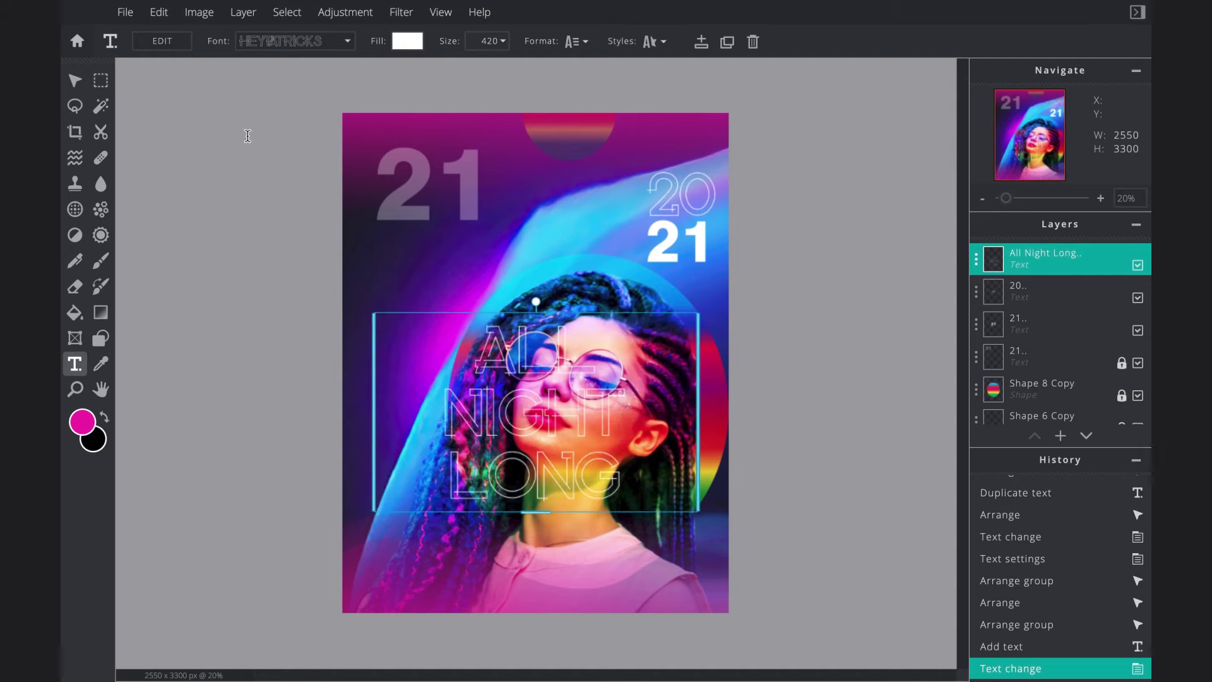
left_click(308, 42)
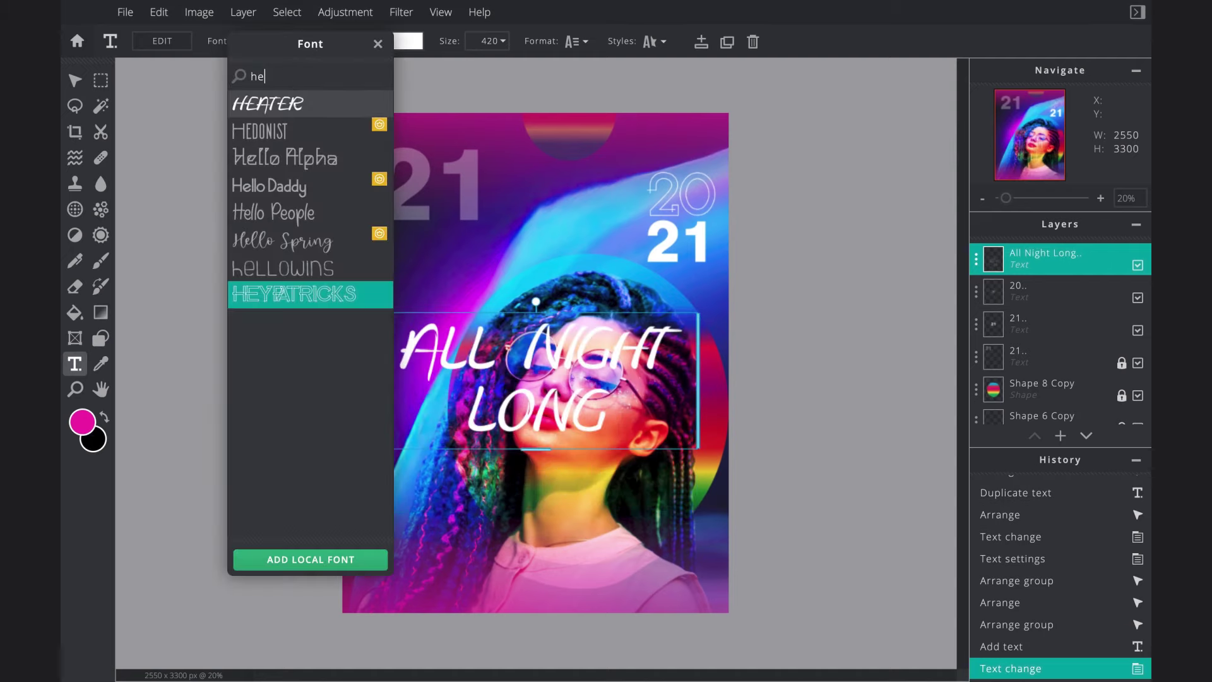
key("BackSpace")
key("BackSpace")
left_click(303, 101)
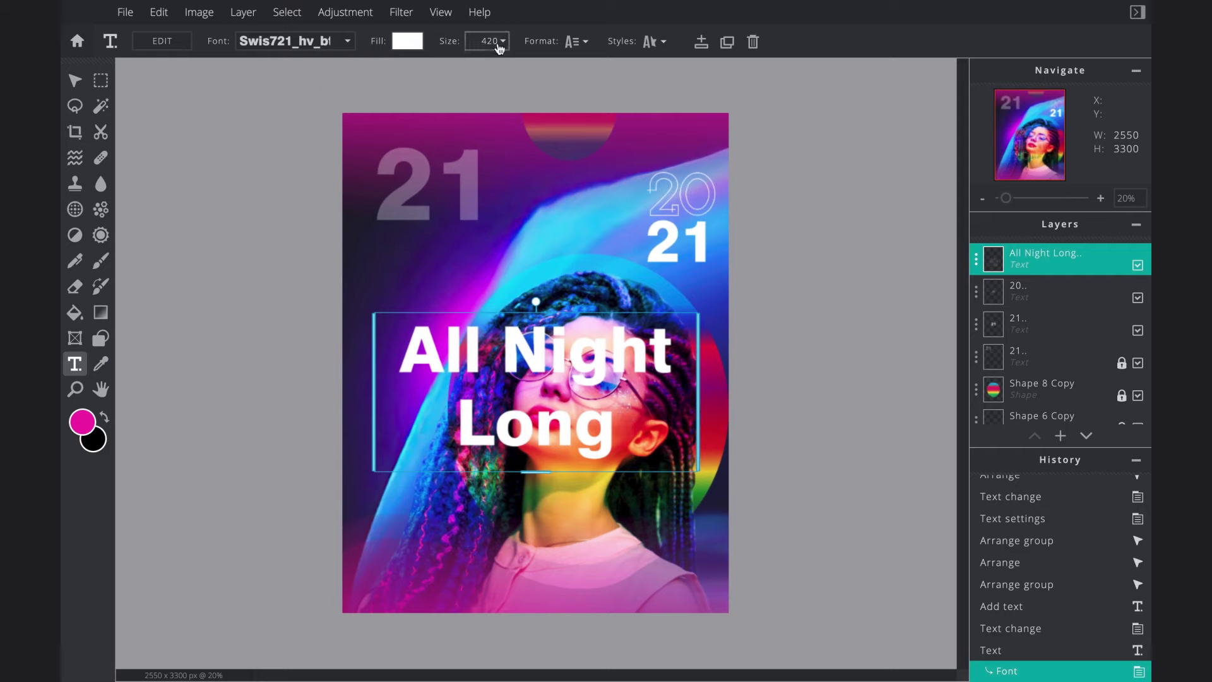
- Left-align the headline and shrink it to about half size at the top-left
left_click(576, 42)
left_click(505, 218)
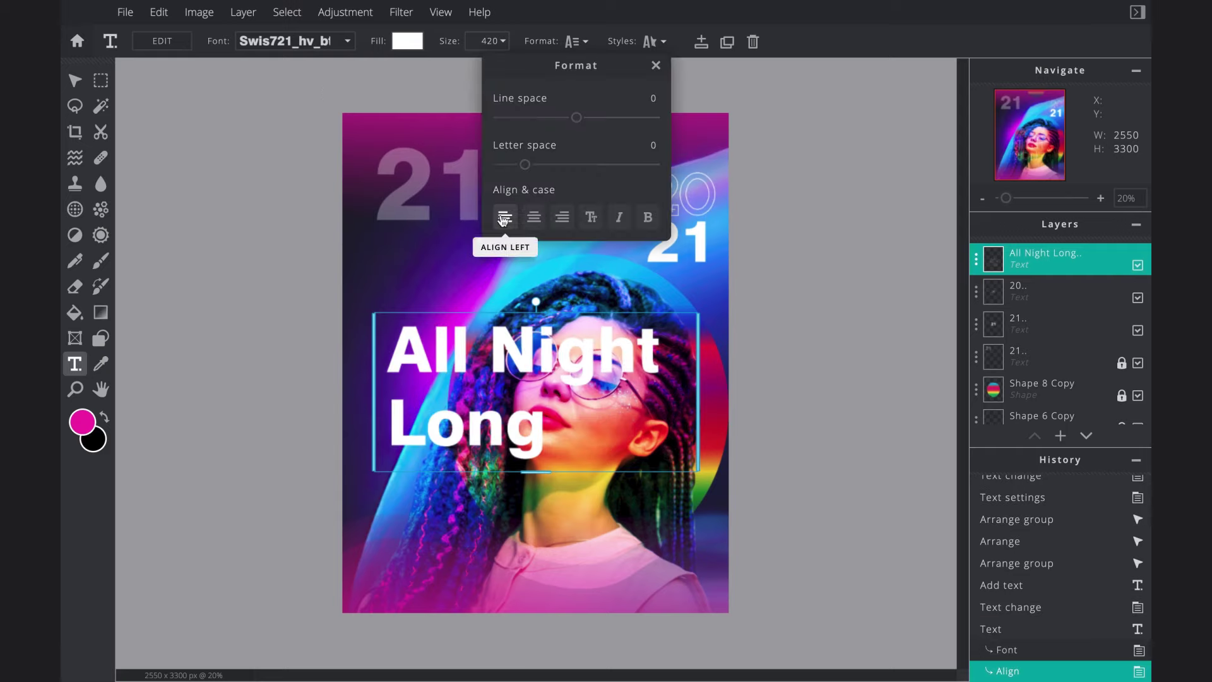
left_click(271, 265)
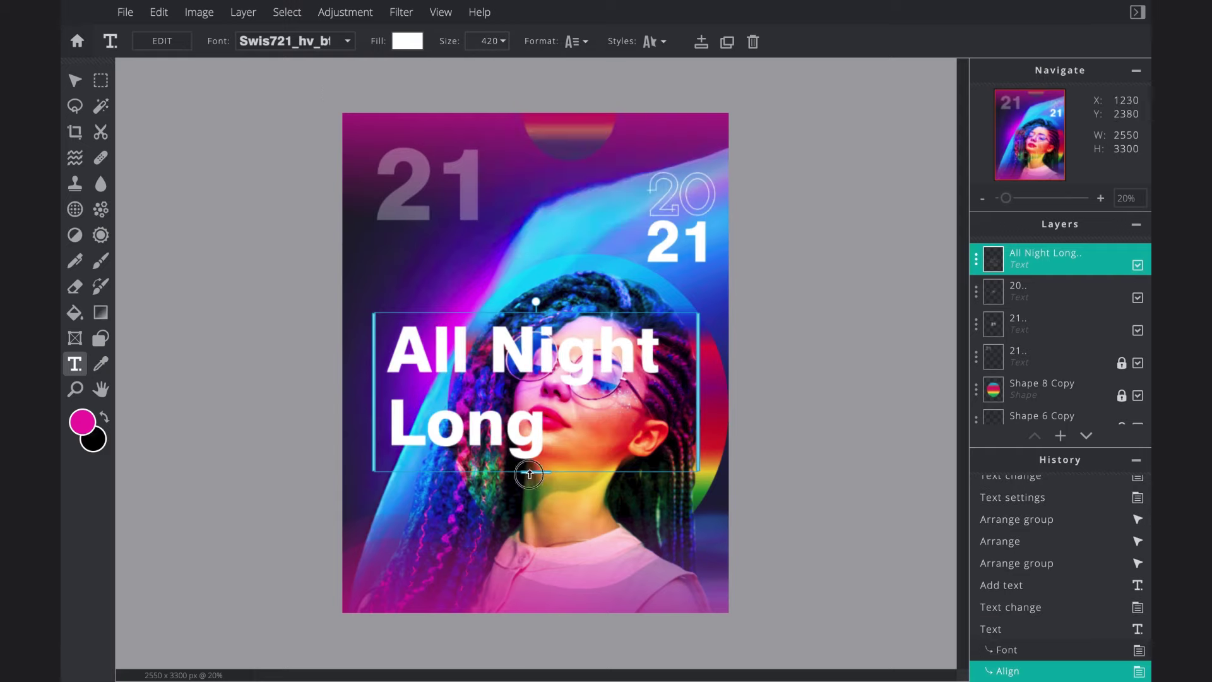
left_click_drag(529, 473, 414, 222)
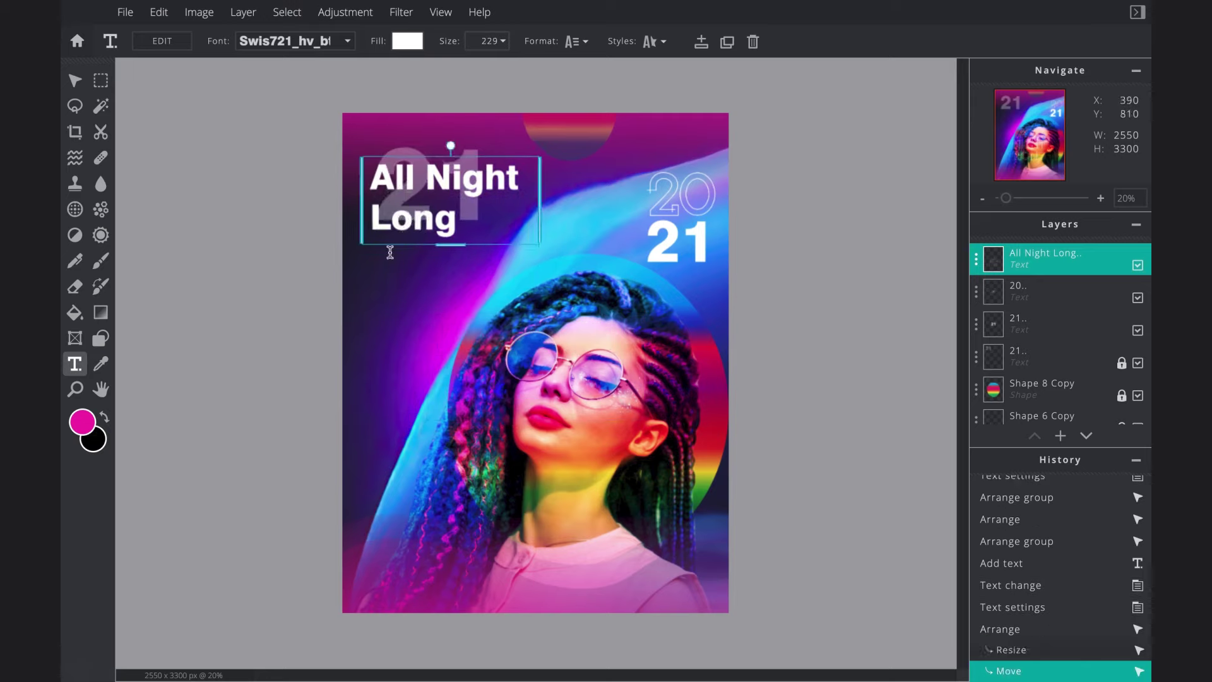
left_click(400, 278)
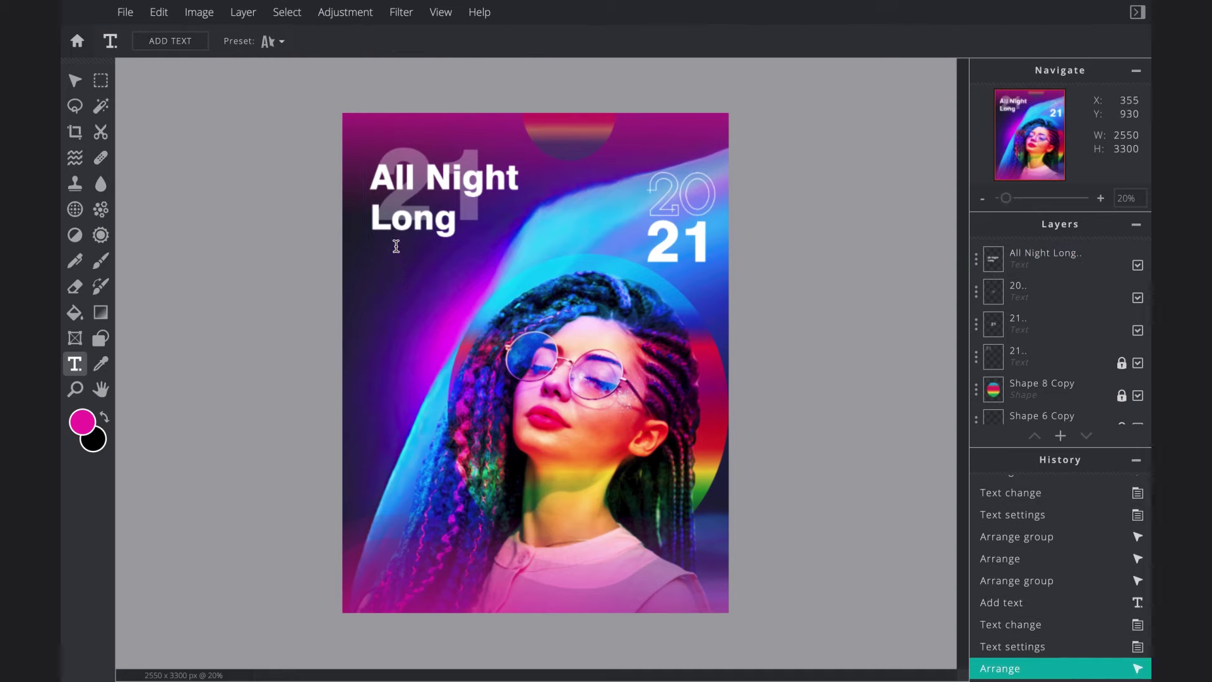
- Duplicate the headline as 'Music Event', rotate it 90° and place it at the bottom-left edge
left_click_drag(442, 197, 426, 327)
key("BackSpace")
type("Mus")
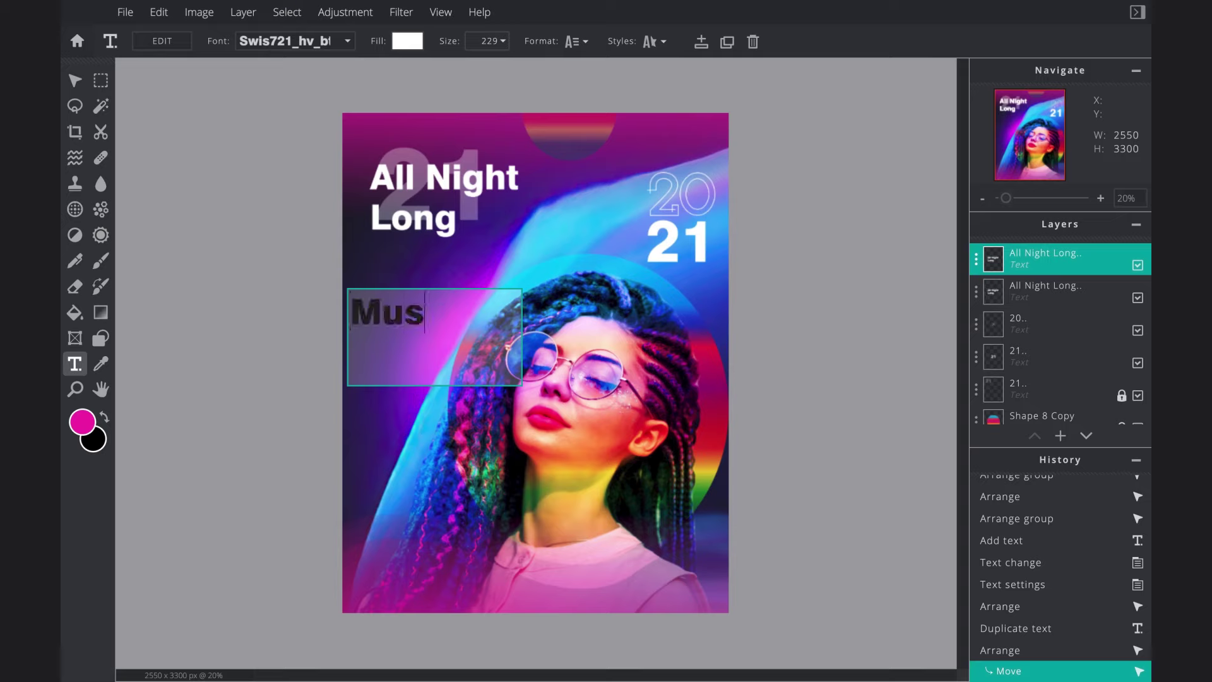
type("ic Event")
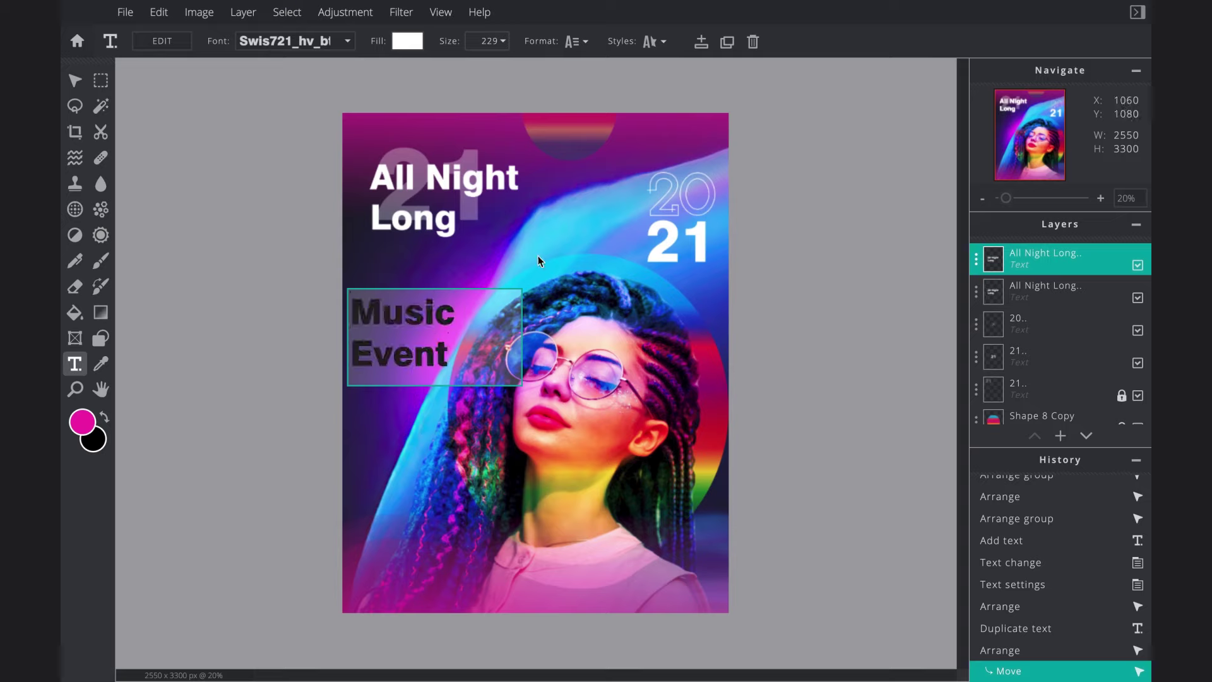
left_click(555, 243)
left_click_drag(436, 278, 385, 331)
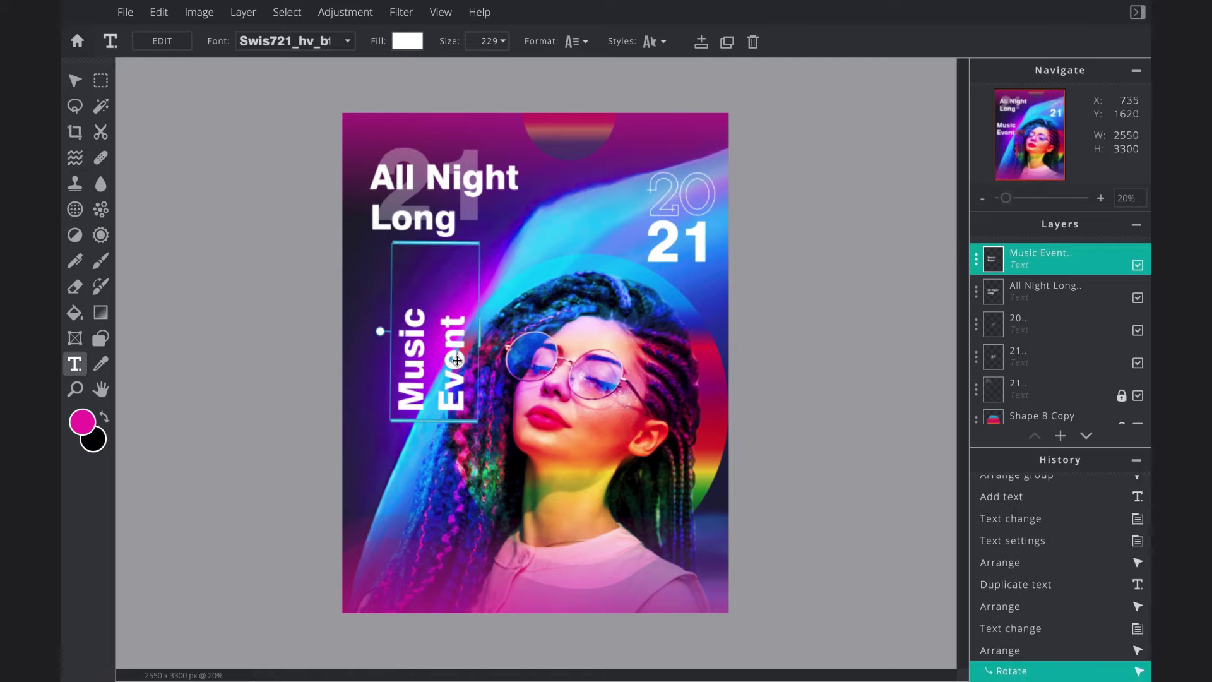
left_click_drag(455, 360, 424, 528)
left_click(435, 347)
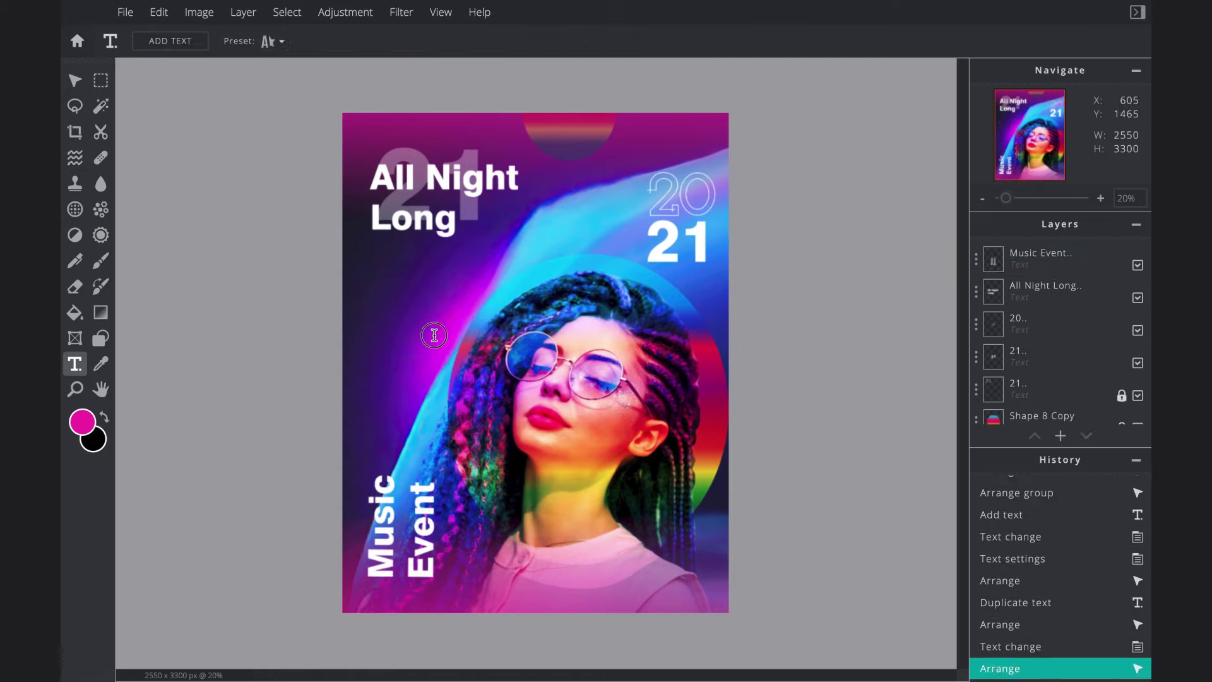
left_click(434, 335)
- Add 'August 25th 2021' text in the Sourcesanspro regular font
left_click(716, 384)
type("A")
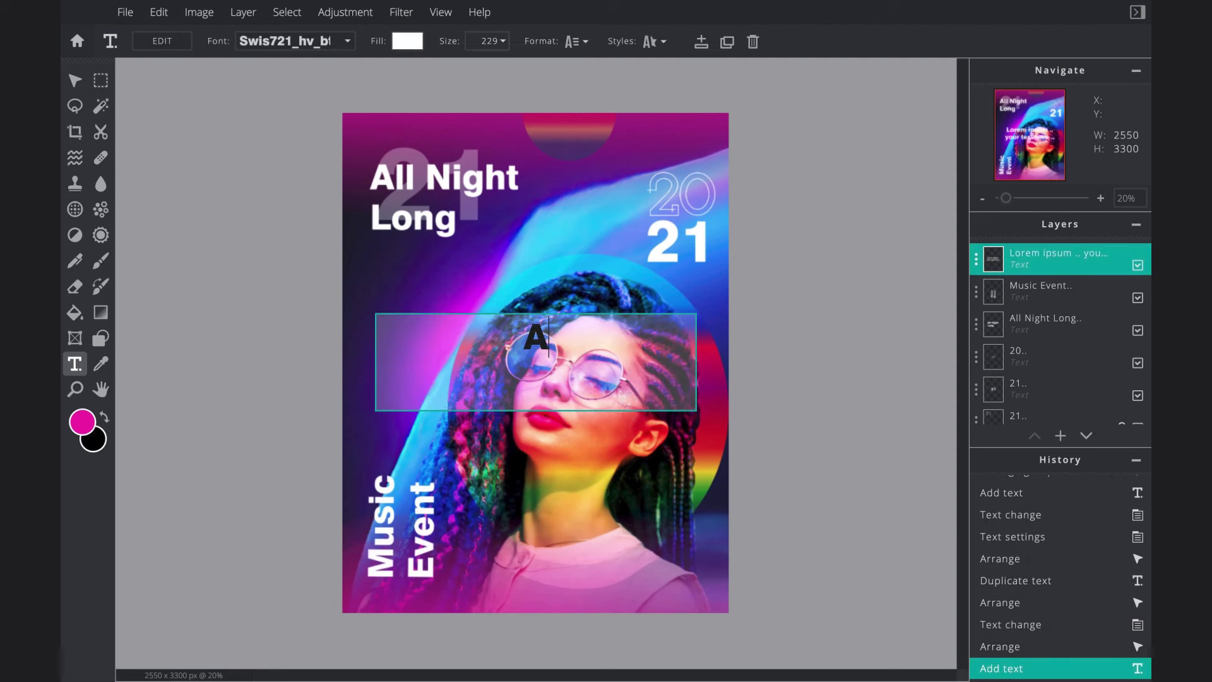
type("ugust")
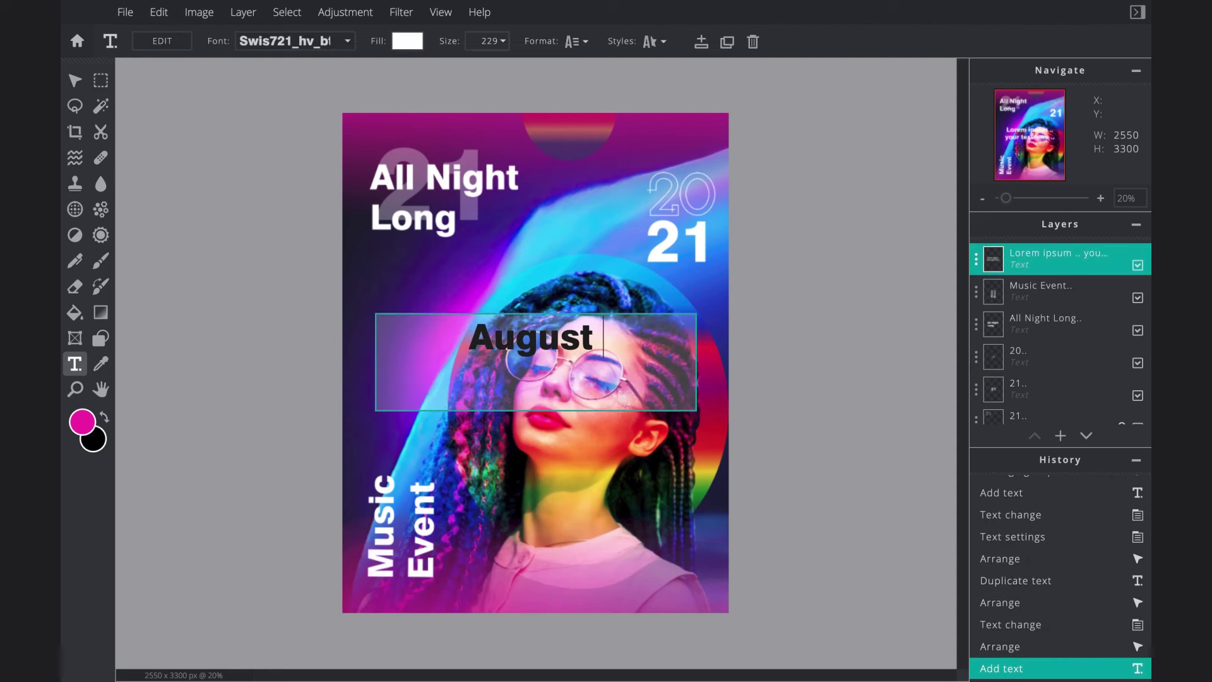
type(" 25th 2")
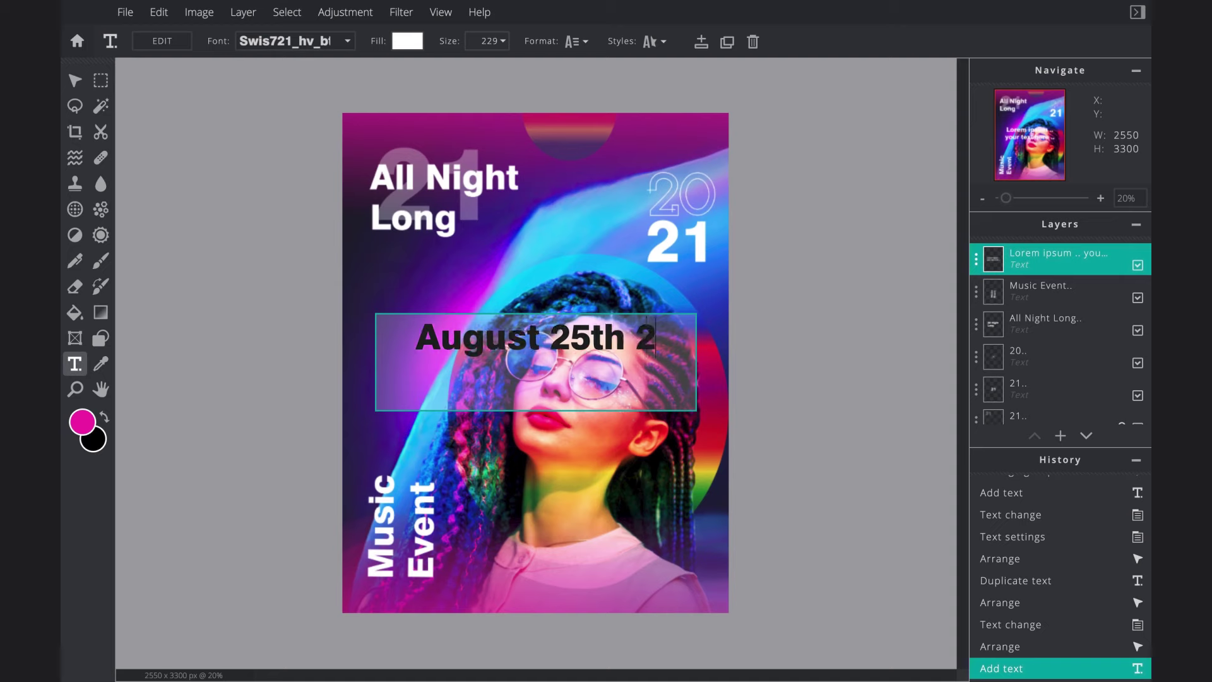
type("021")
left_click(685, 296)
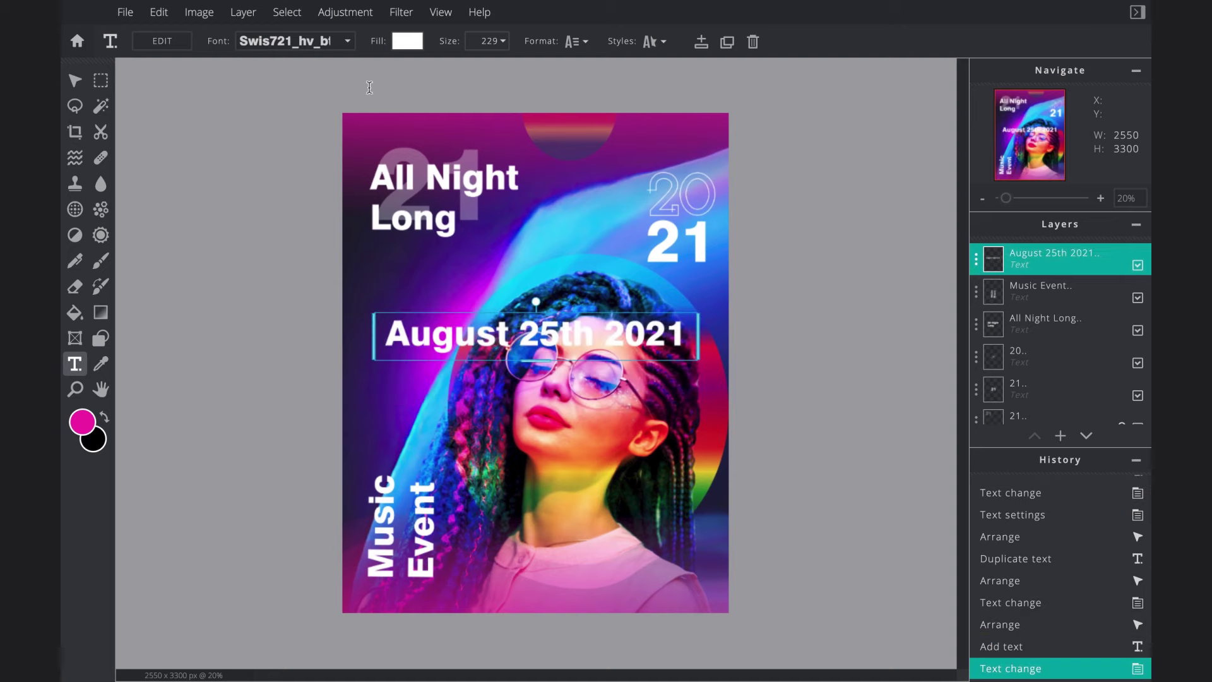
left_click(314, 43)
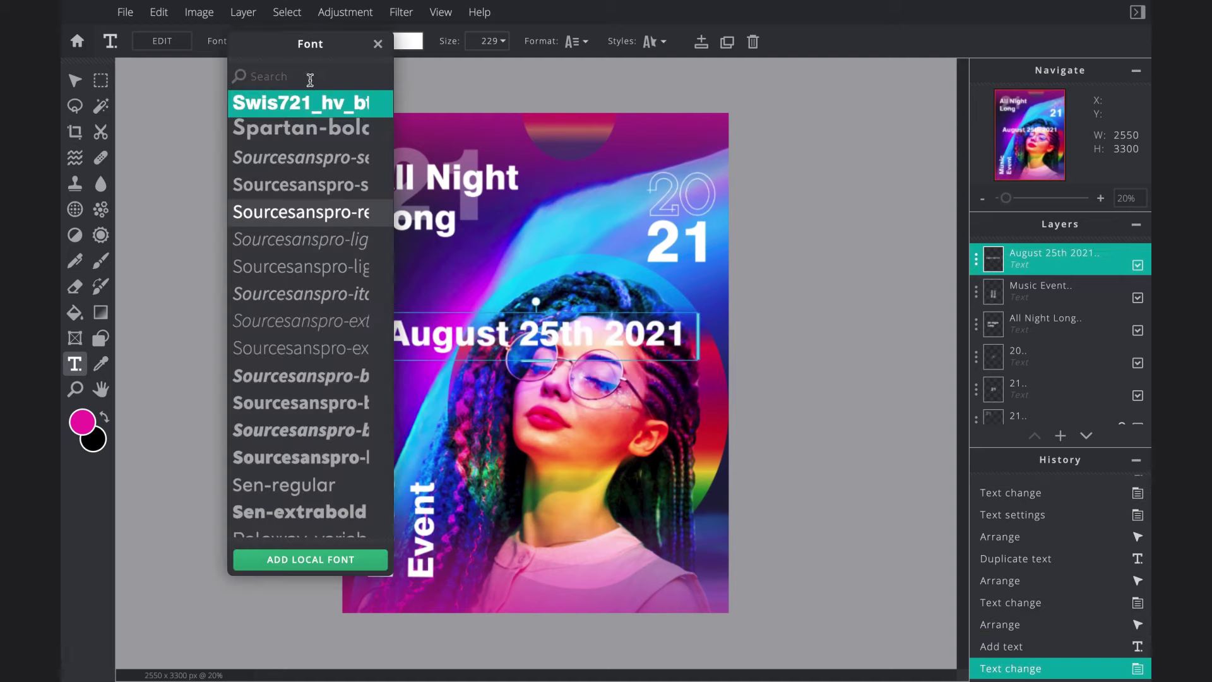
left_click(322, 213)
- Shrink the date to size 136 and place it just under 'All Night Long'
left_click_drag(528, 362, 445, 244)
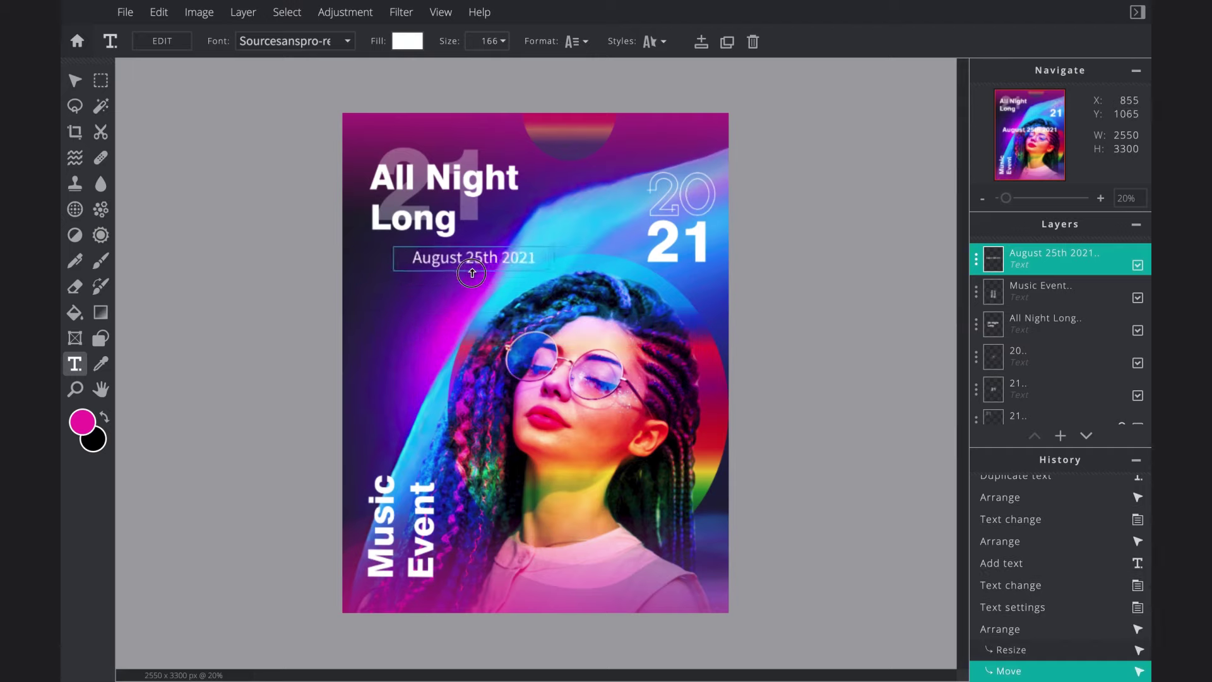
left_click_drag(472, 273, 432, 255)
left_click(435, 189)
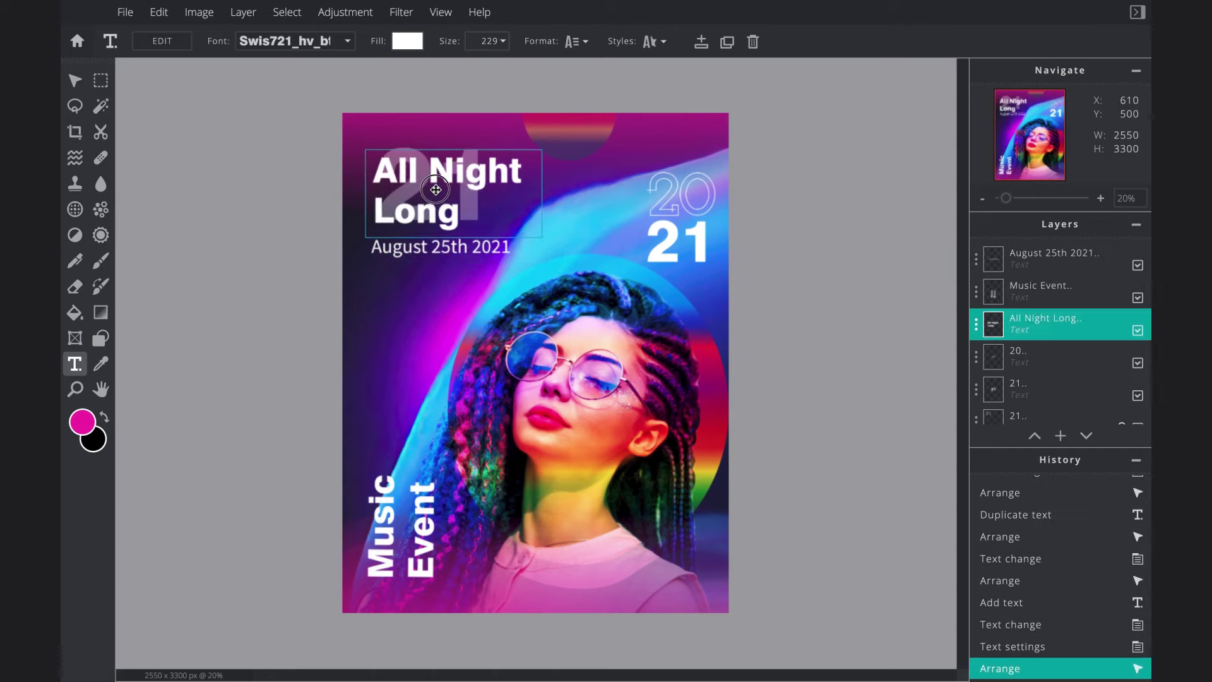
left_click_drag(435, 189, 438, 187)
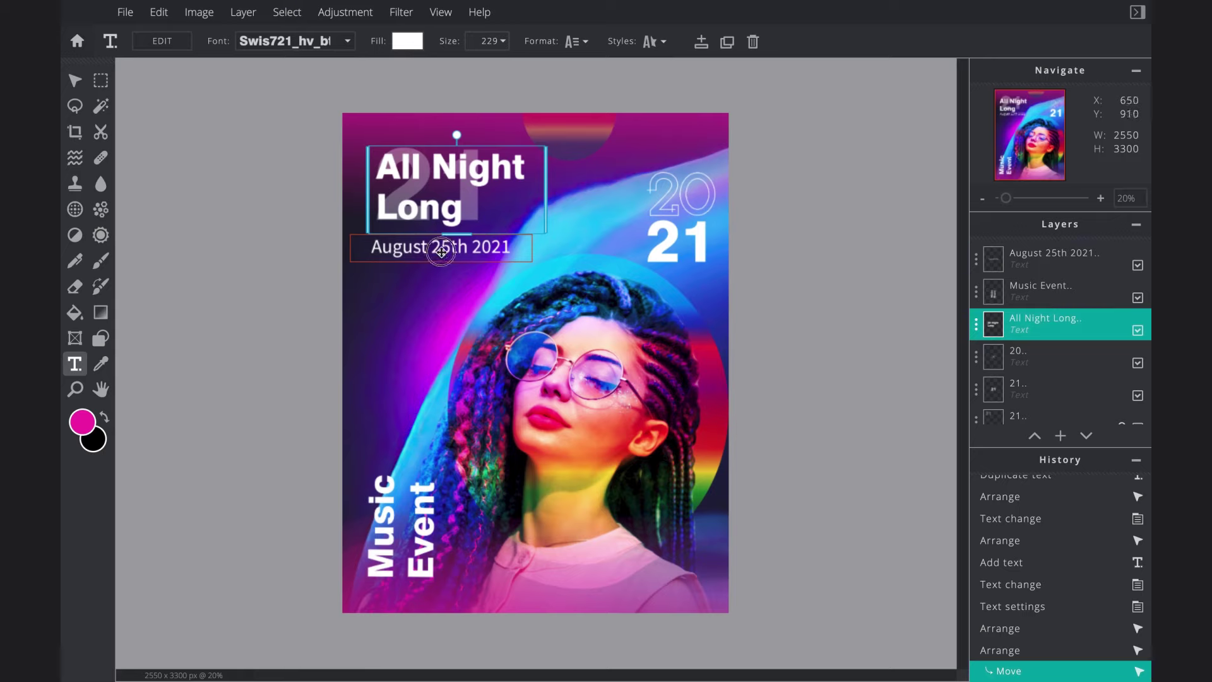
left_click_drag(441, 251, 456, 244)
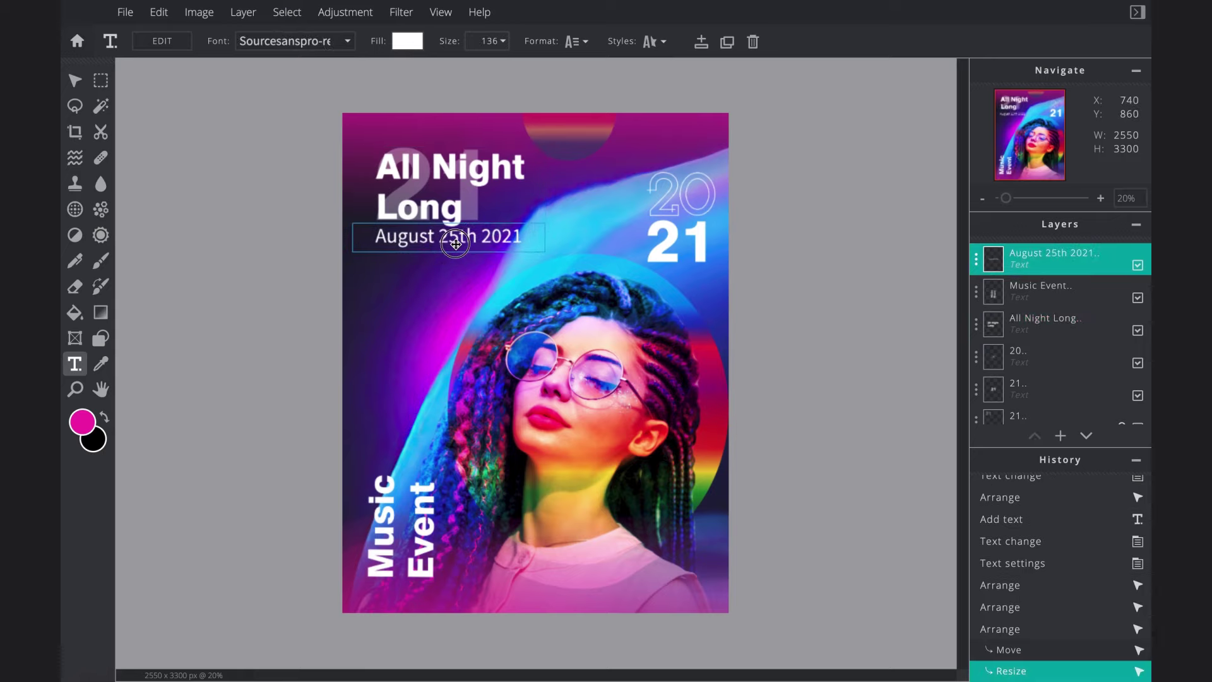
left_click(456, 244)
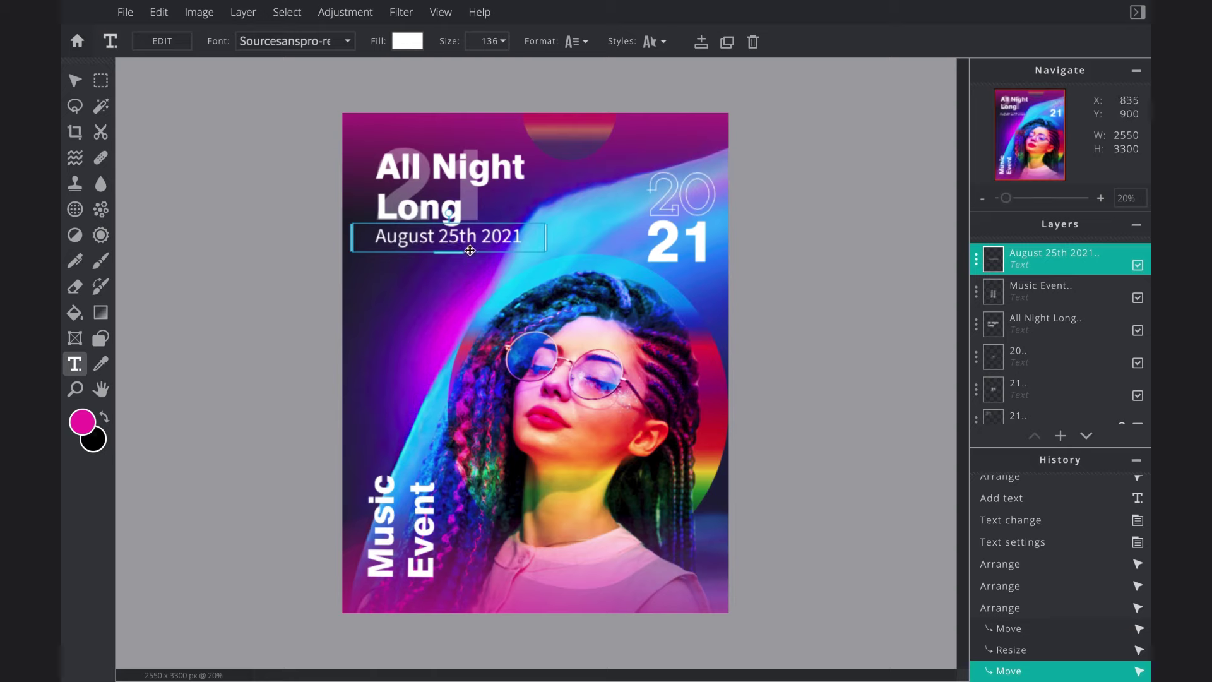
- Duplicate the date below itself and retype it as 'DJ LIVE / DJ SOUND / LIVE EVENT'
key("ctrl+j")
left_click_drag(470, 250, 470, 312)
double_click(467, 298)
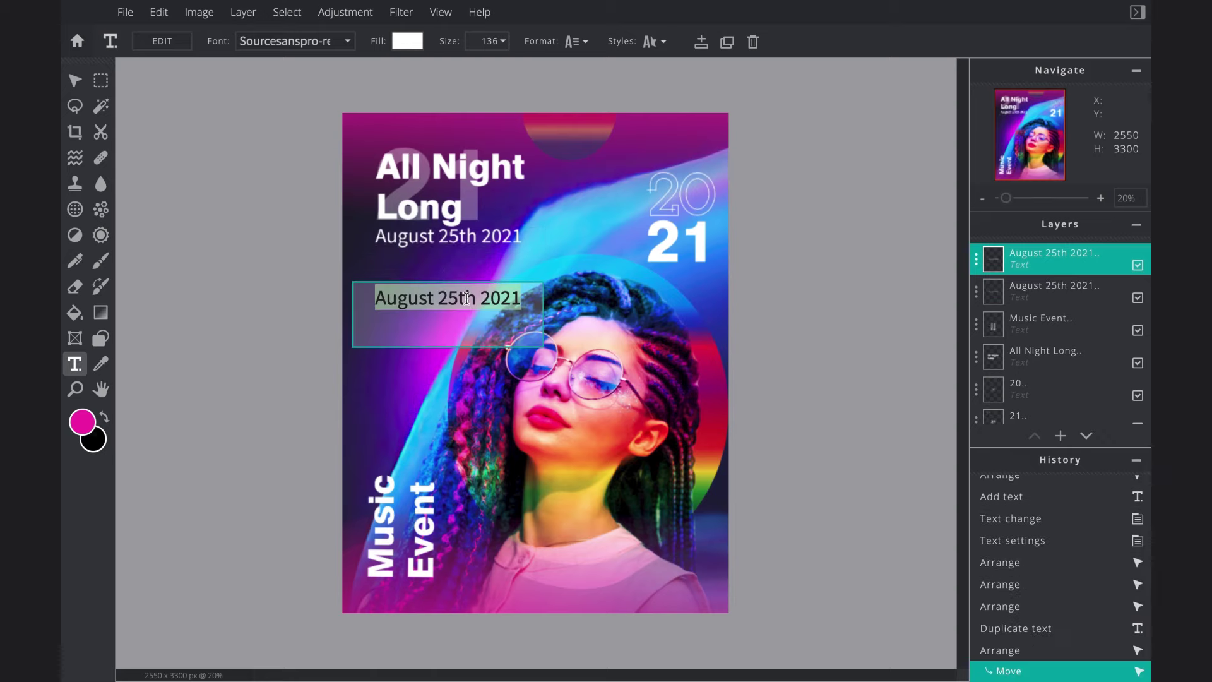
key("BackSpace")
type("DJ LIVE /")
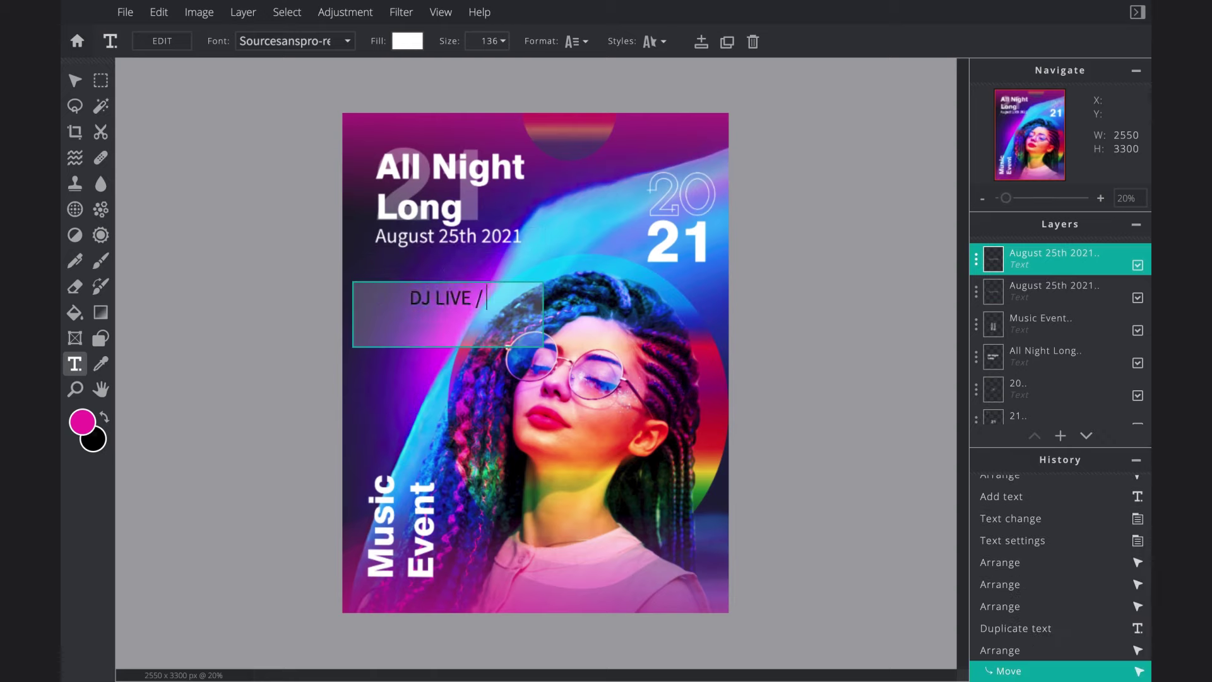
type(" DJ SOUND / LIVE EVE")
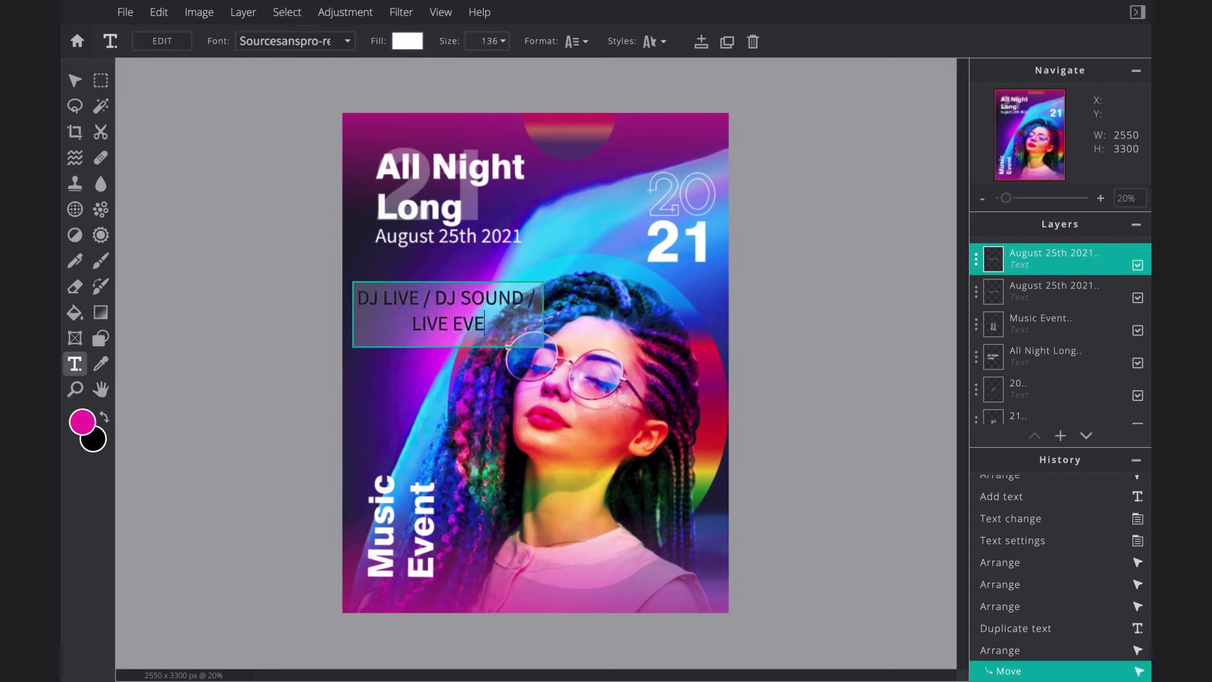
type("NT")
left_click(271, 235)
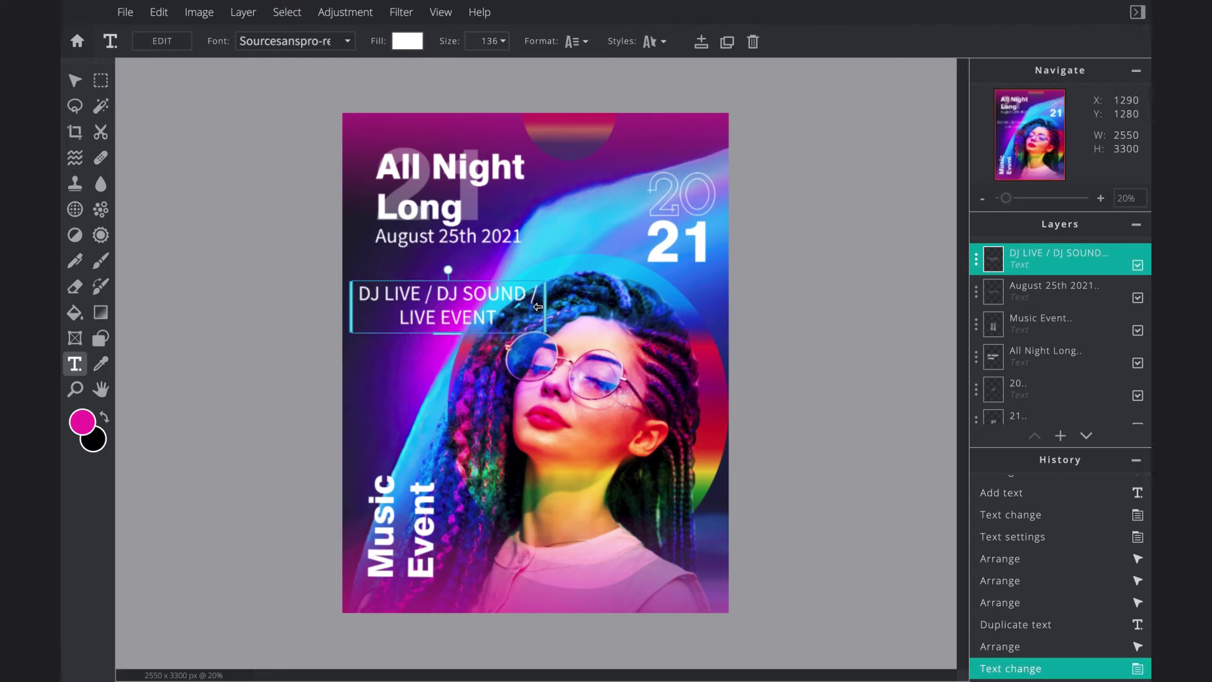
- Widen the DJ line to a single row and rotate it to run vertically
left_click_drag(547, 297, 717, 294)
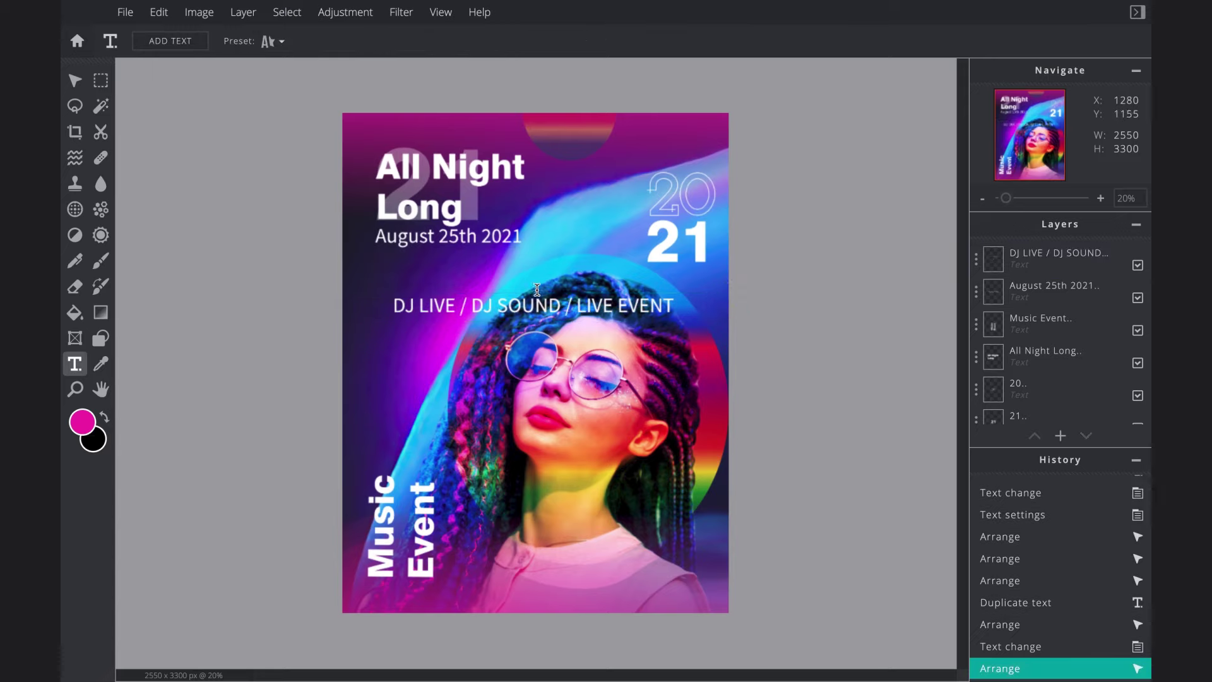
left_click(536, 302)
left_click_drag(536, 280, 678, 397)
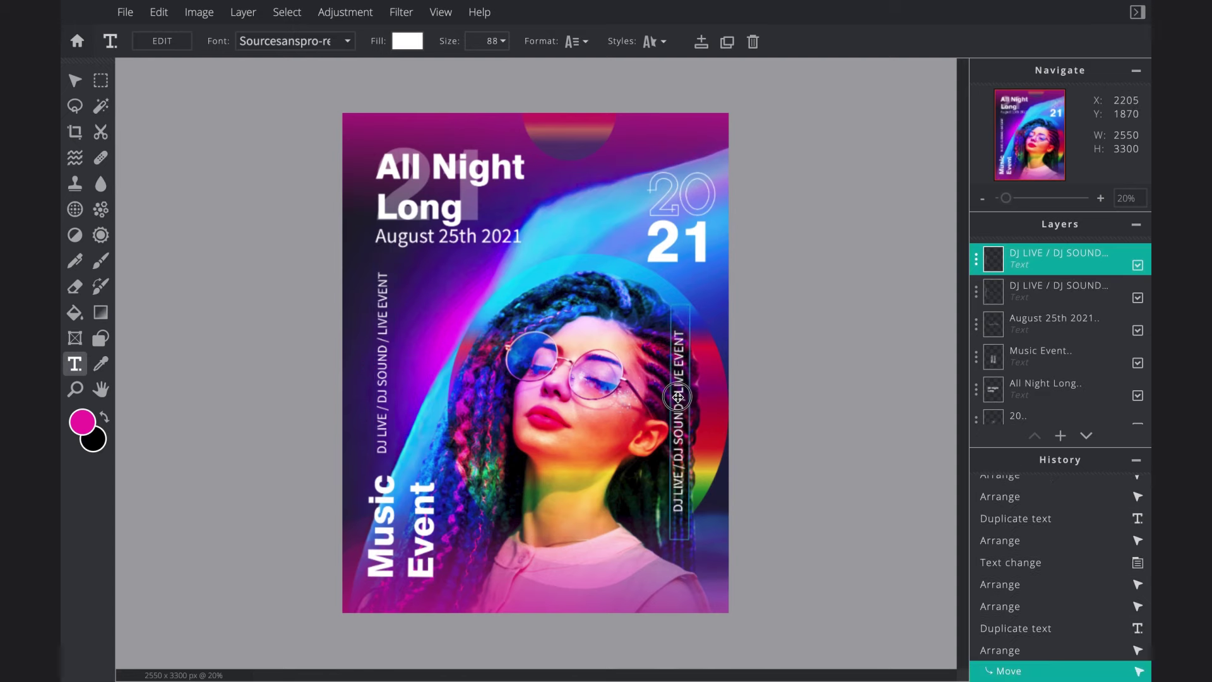
double_click(678, 397)
key("BackSpace")
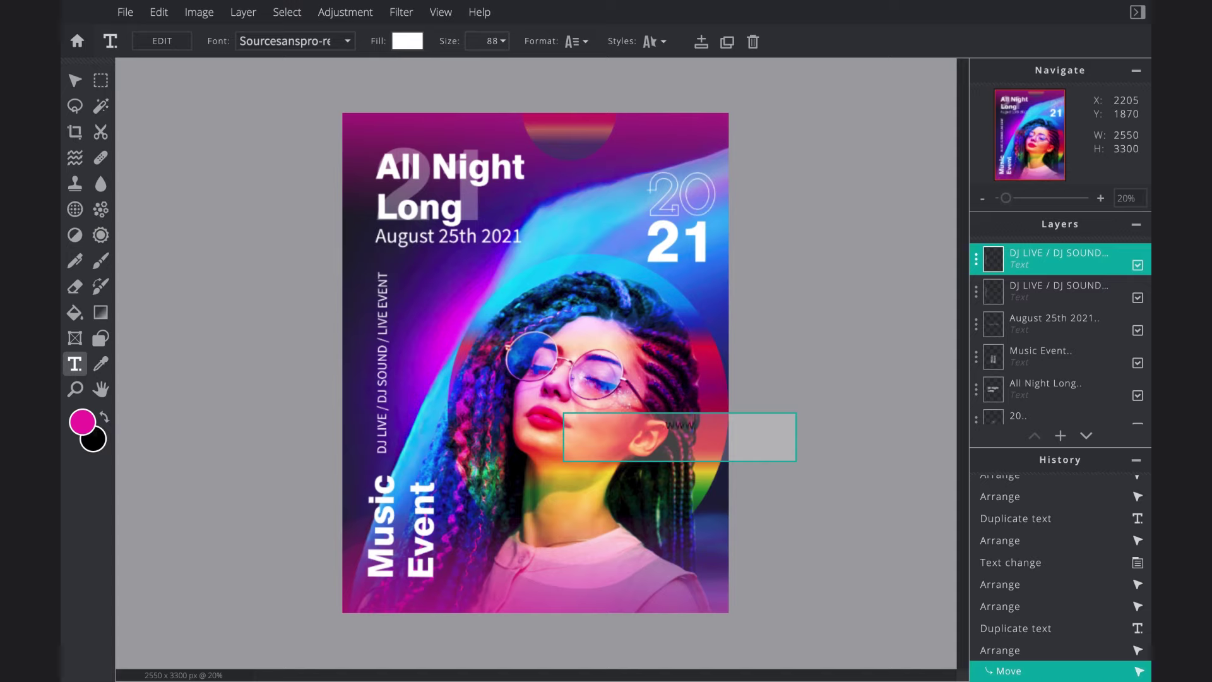
type("www.djlivemusic.com")
left_click(793, 329)
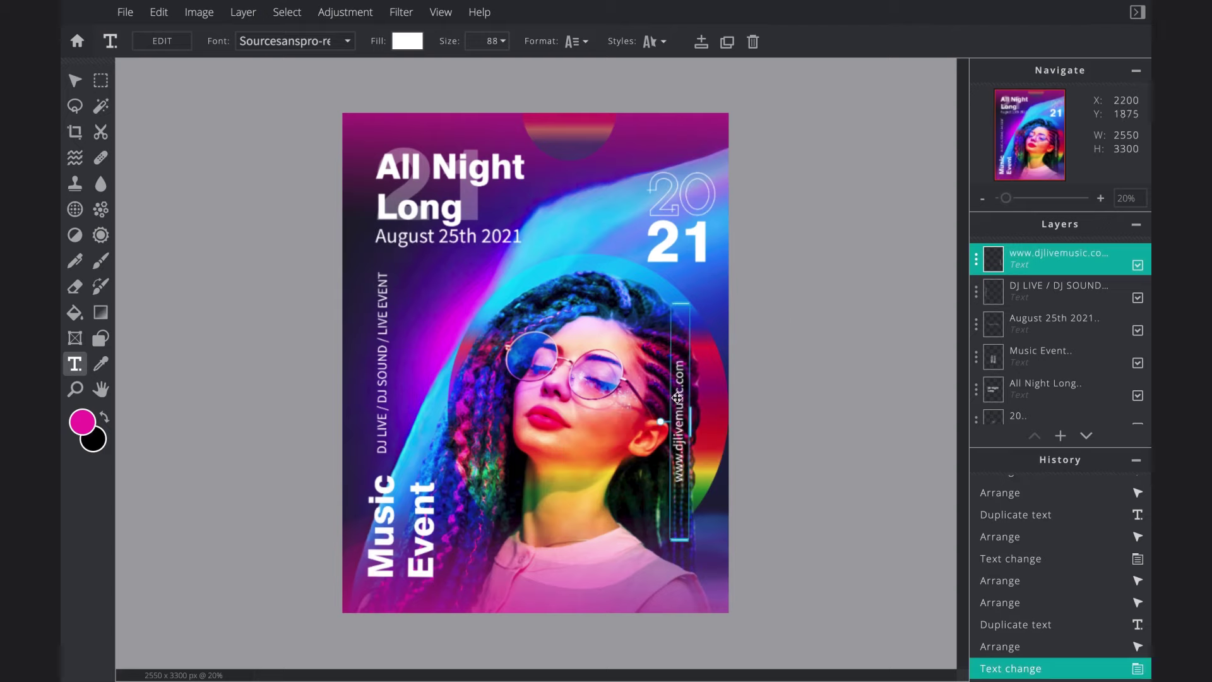
left_click_drag(680, 404, 705, 496)
left_click(764, 451)
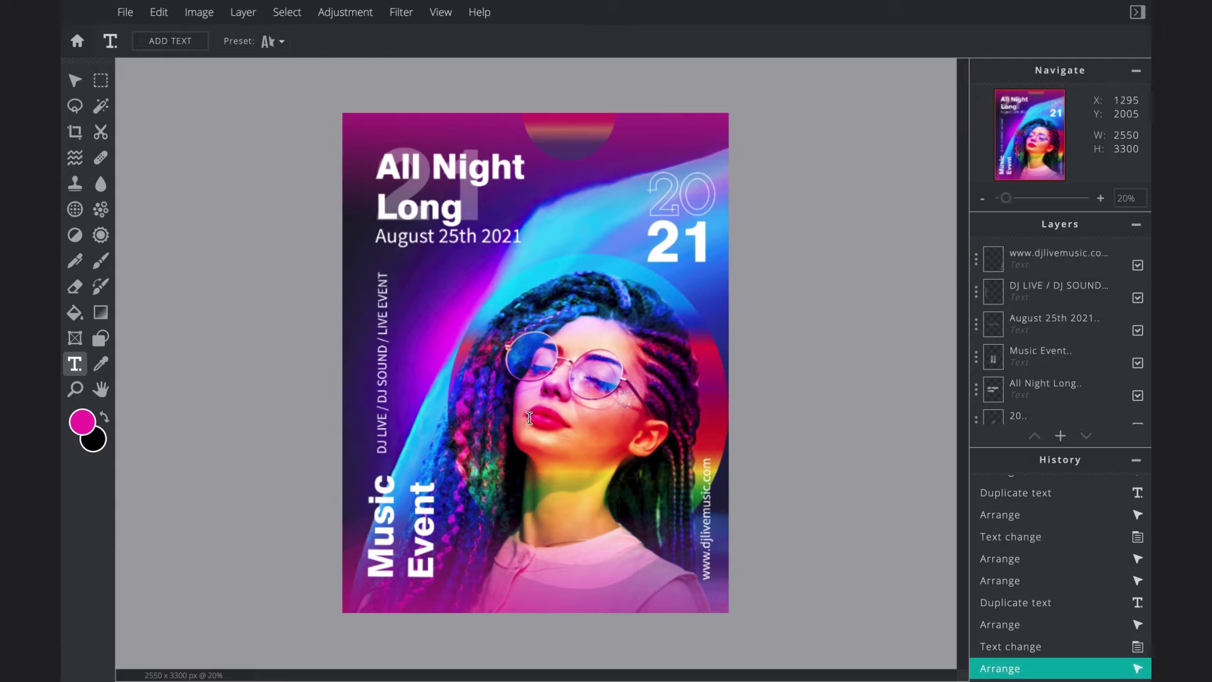
left_click(101, 340)
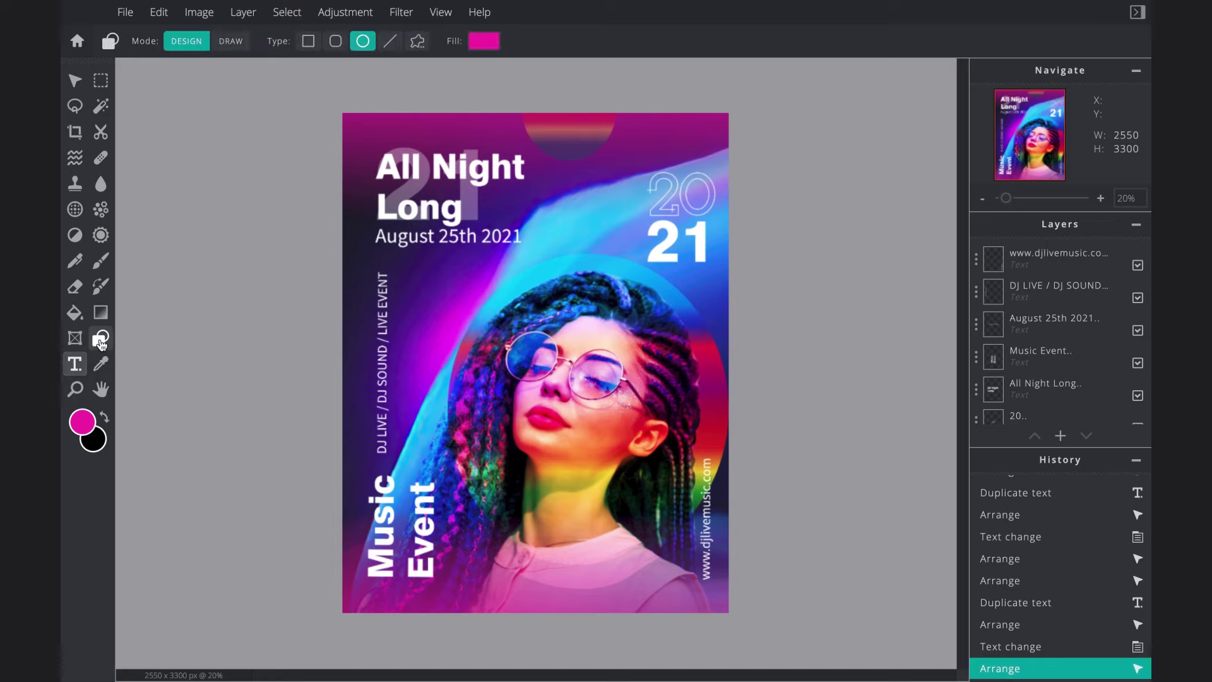
- Set the Shape tool to Line type, size 10, in white
left_click(391, 41)
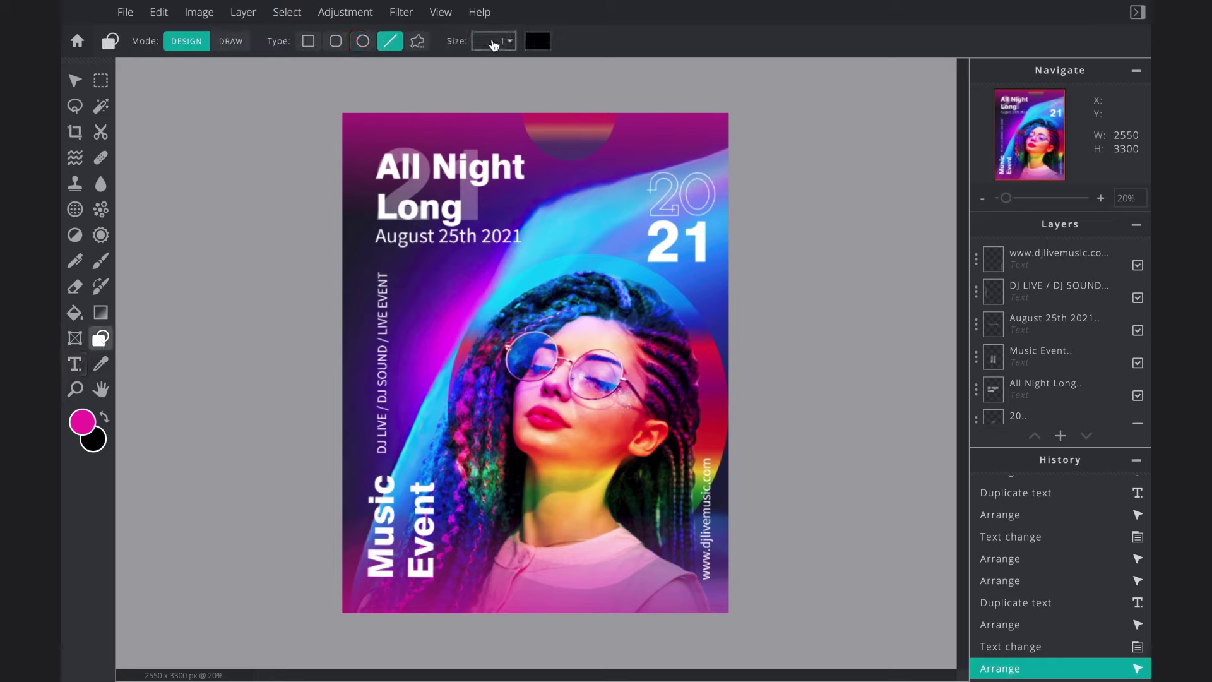
left_click(494, 42)
left_click_drag(373, 66, 384, 67)
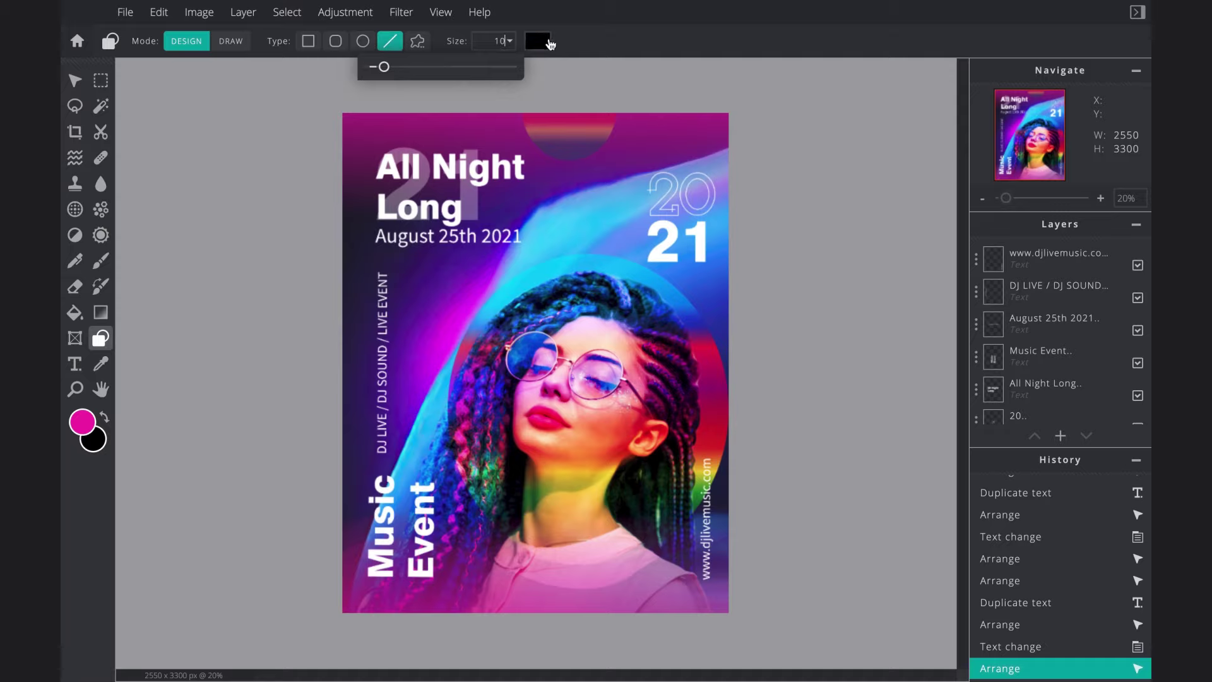
left_click(548, 42)
left_click(490, 465)
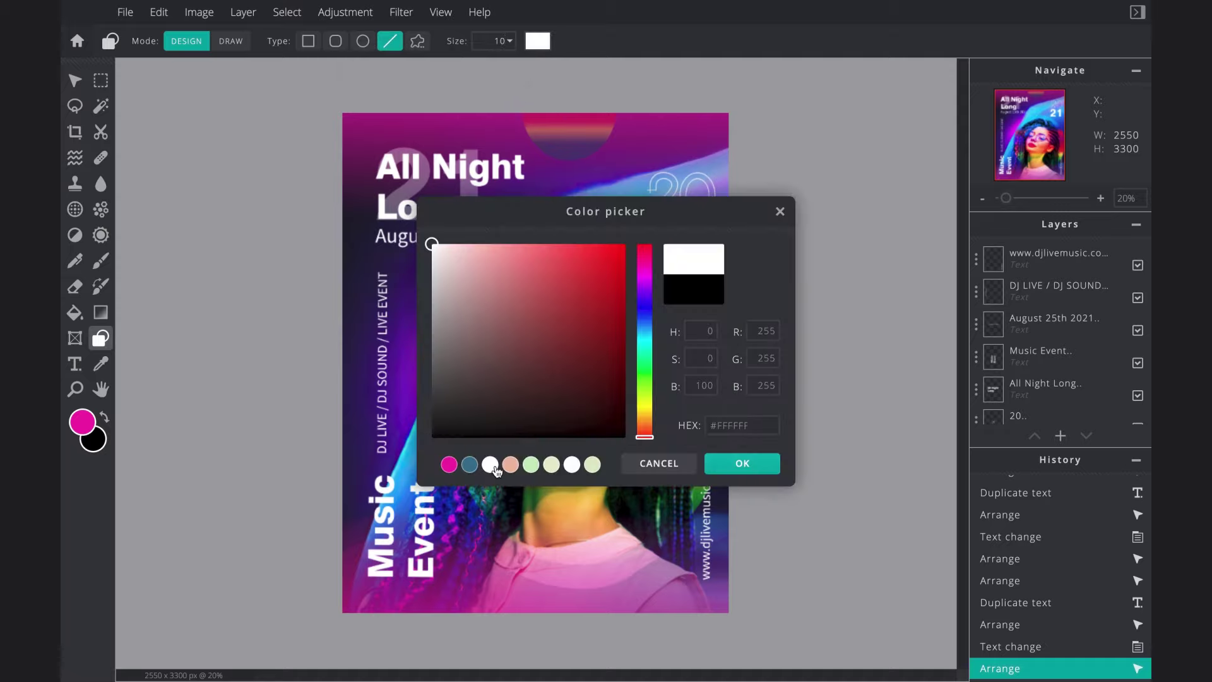
left_click(727, 464)
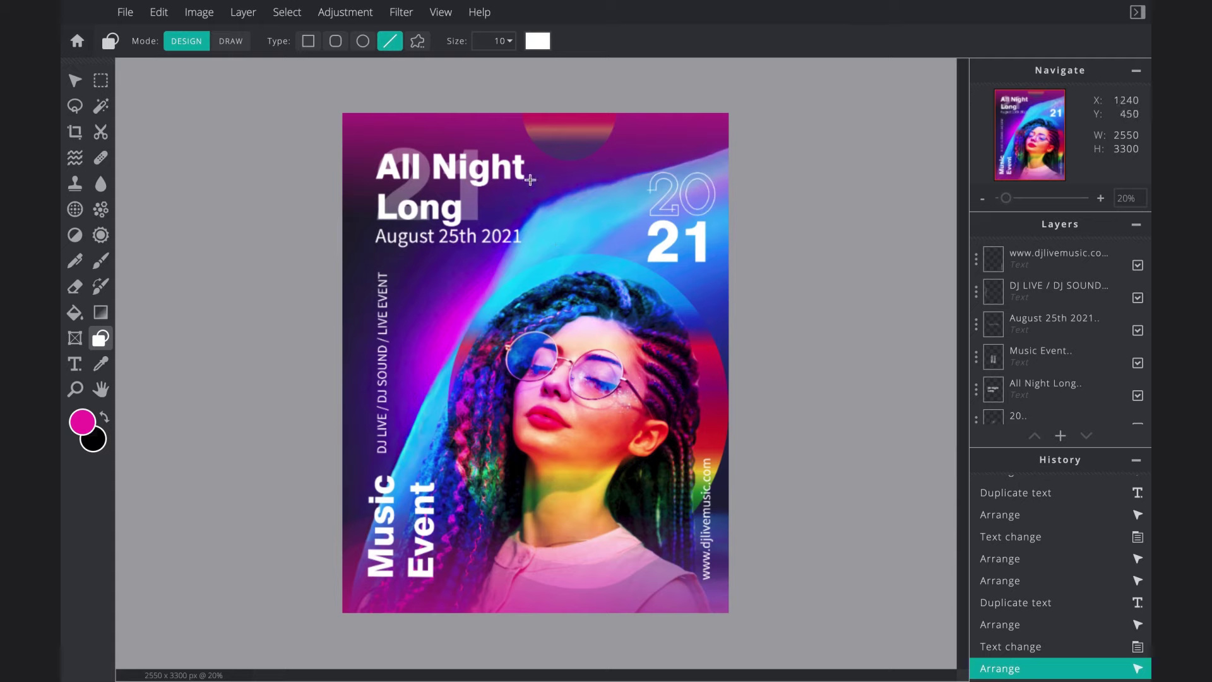
- Draw three white lines: across the top right, along the bottom, and down the right side
left_click_drag(537, 162, 703, 163)
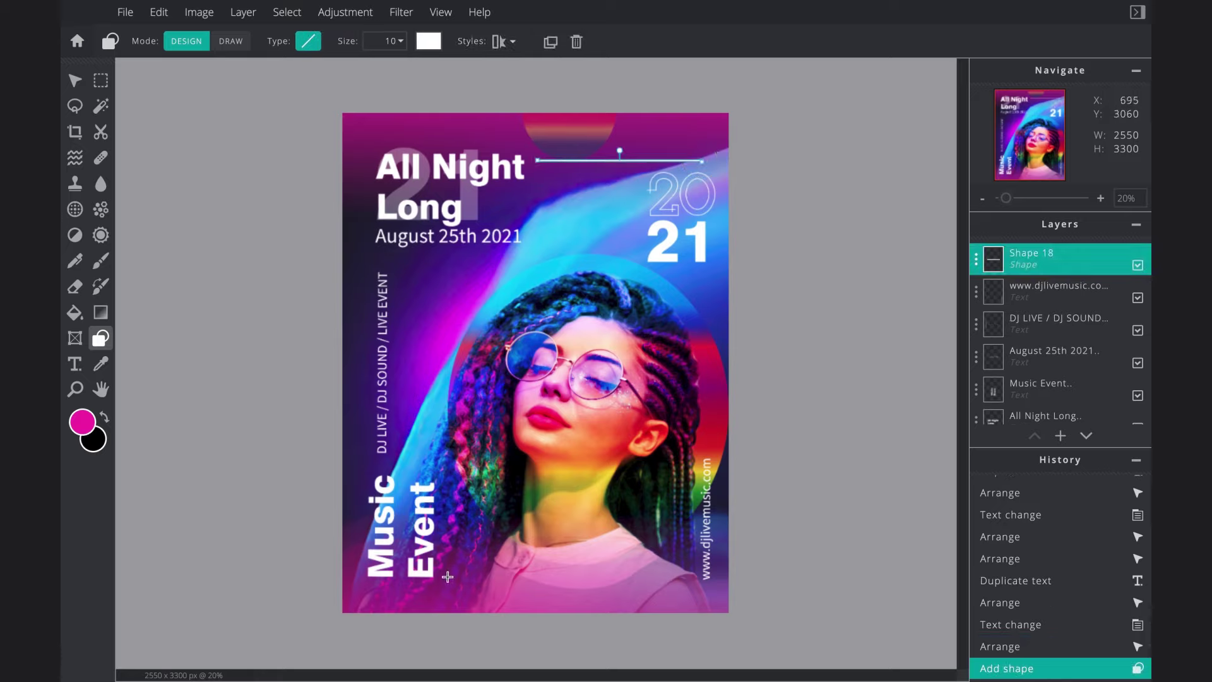
left_click_drag(448, 576, 692, 579)
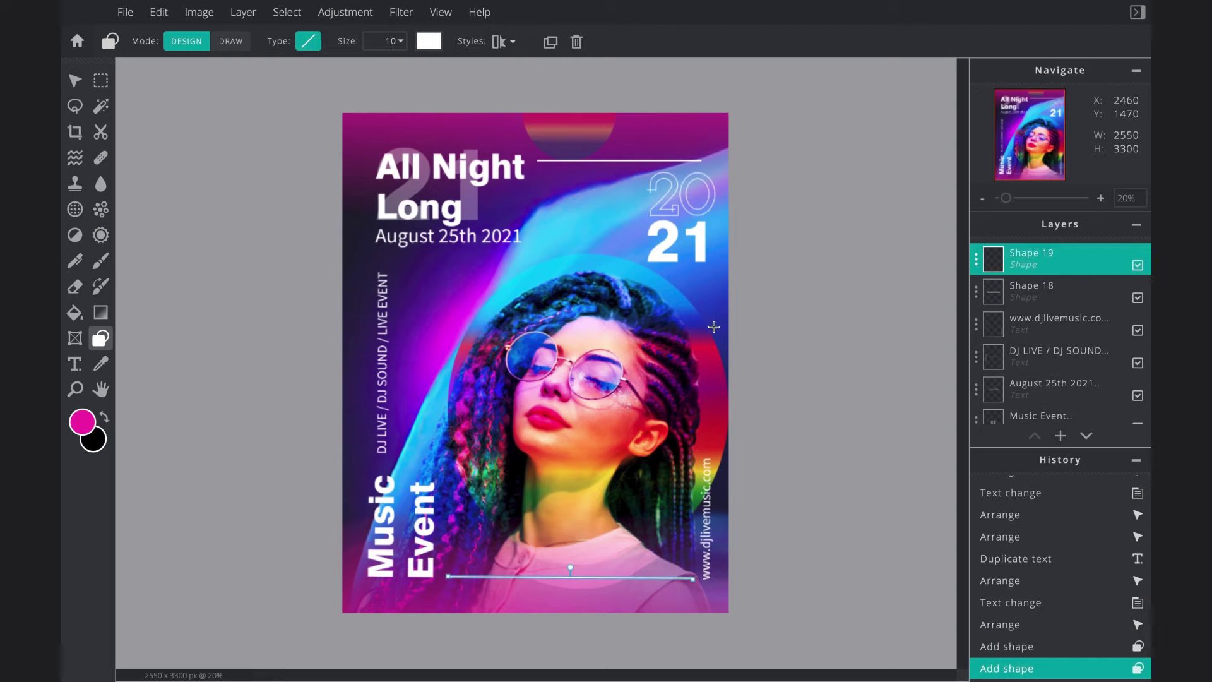
left_click_drag(703, 275, 705, 448)
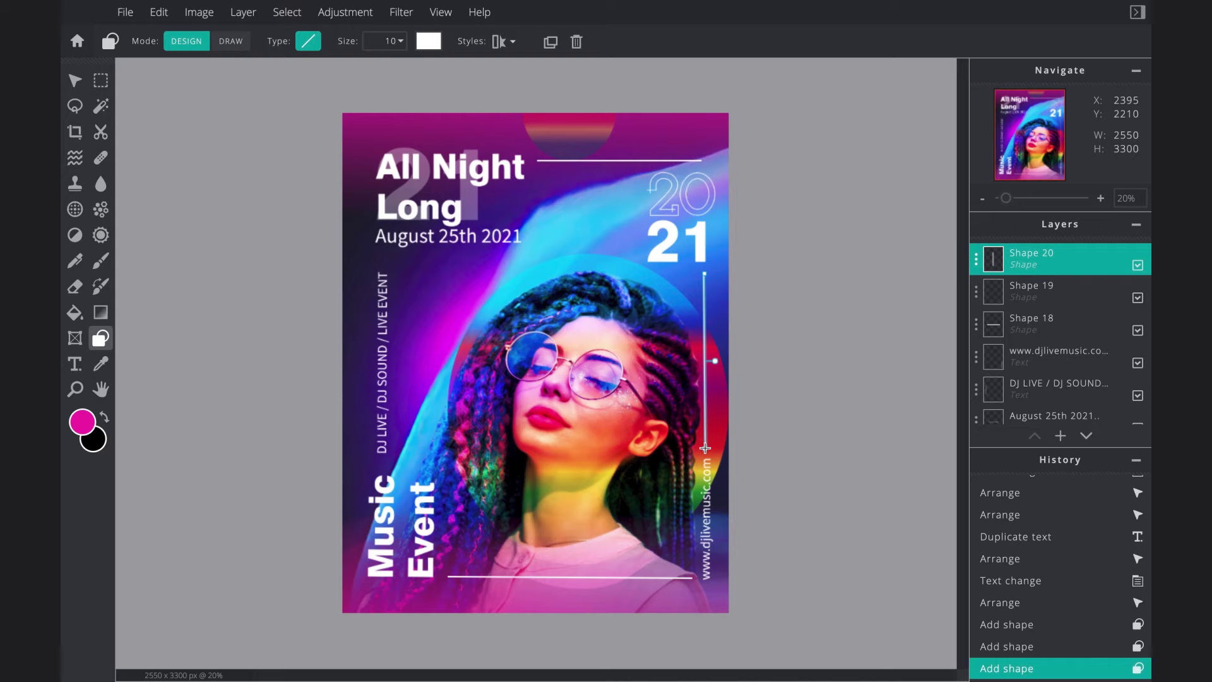
left_click(503, 357)
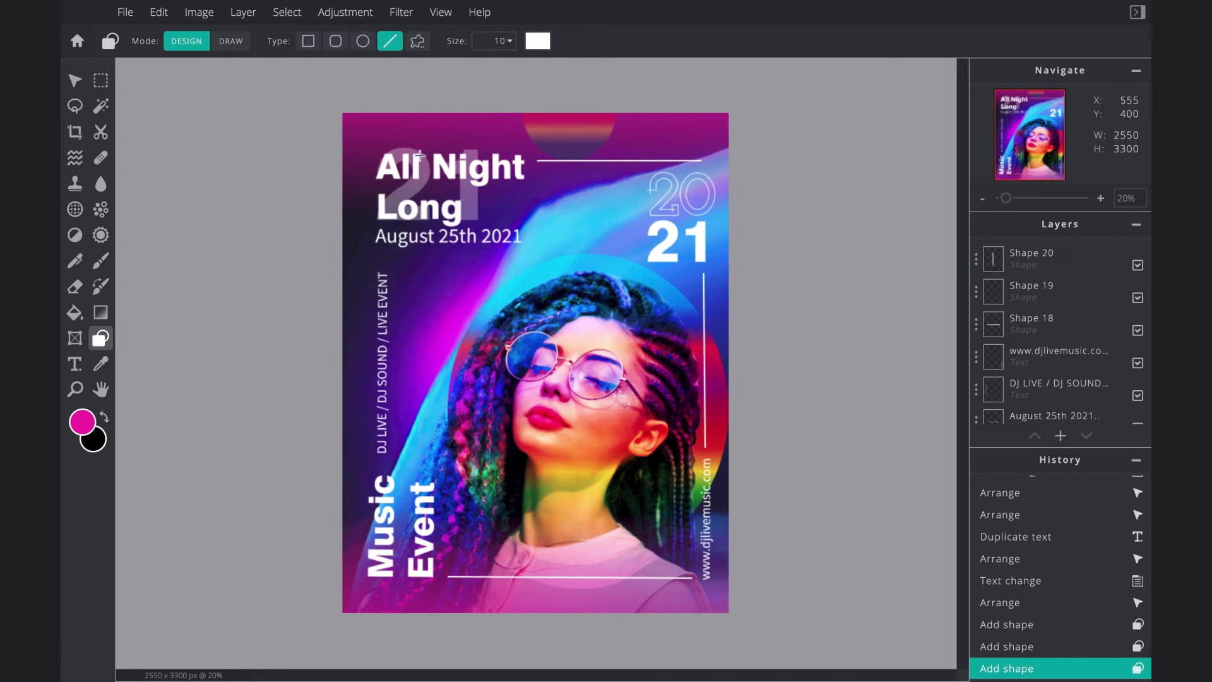
- Draw a cross preset shape beside the date
left_click(418, 42)
left_click(492, 41)
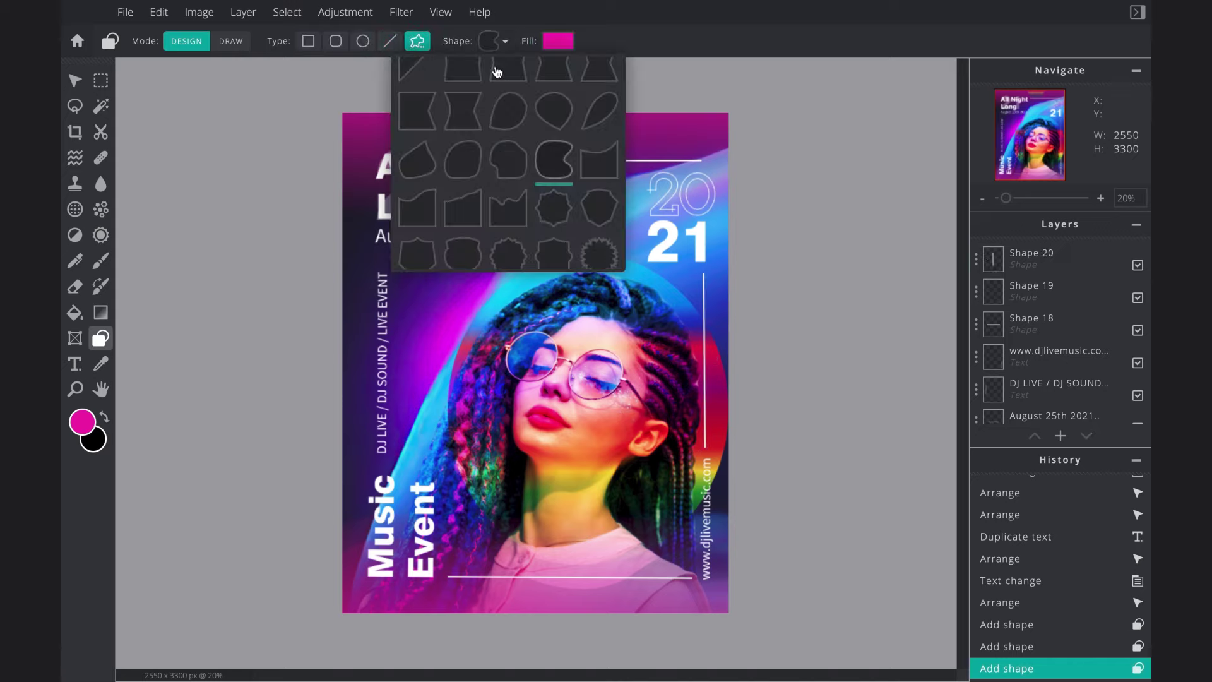
scroll(541, 130, "up", 5)
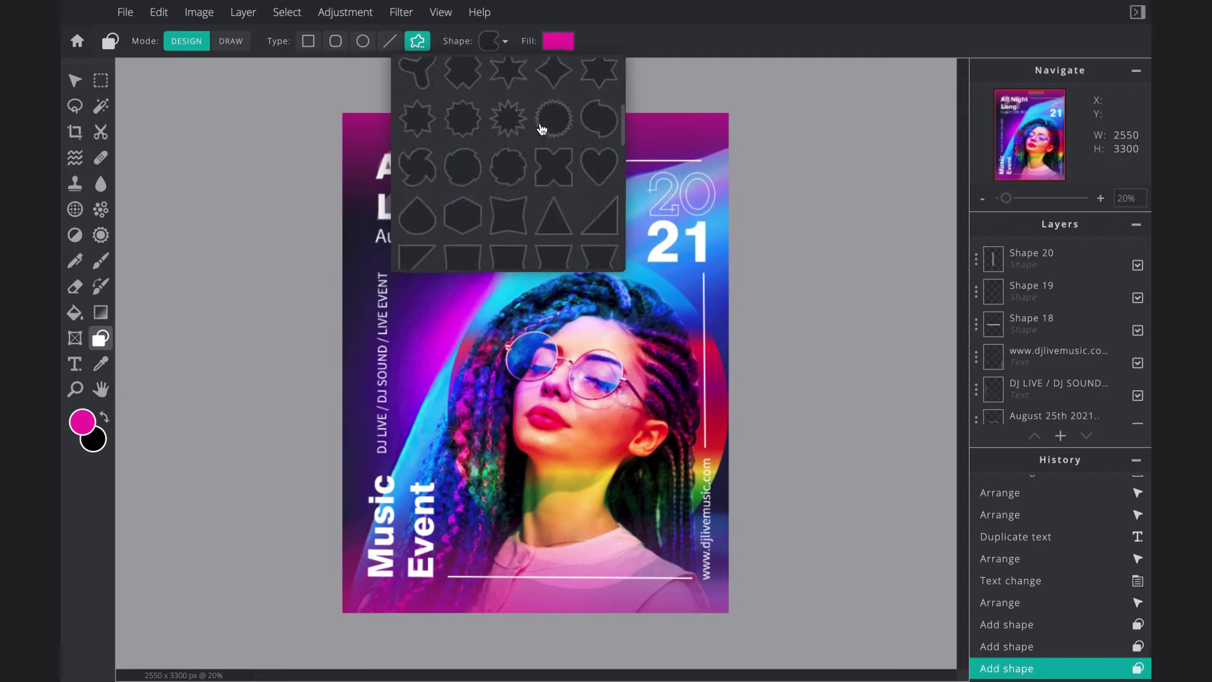
scroll(543, 126, "up", 1)
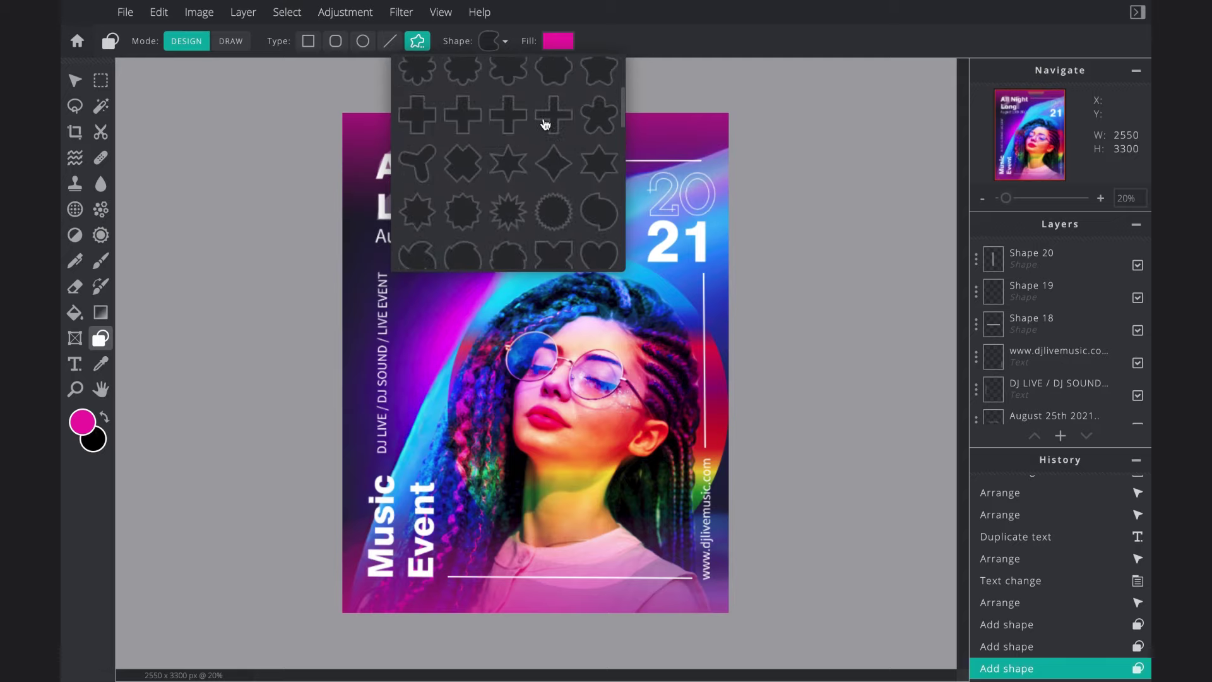
left_click(306, 254)
left_click_drag(538, 211, 567, 239)
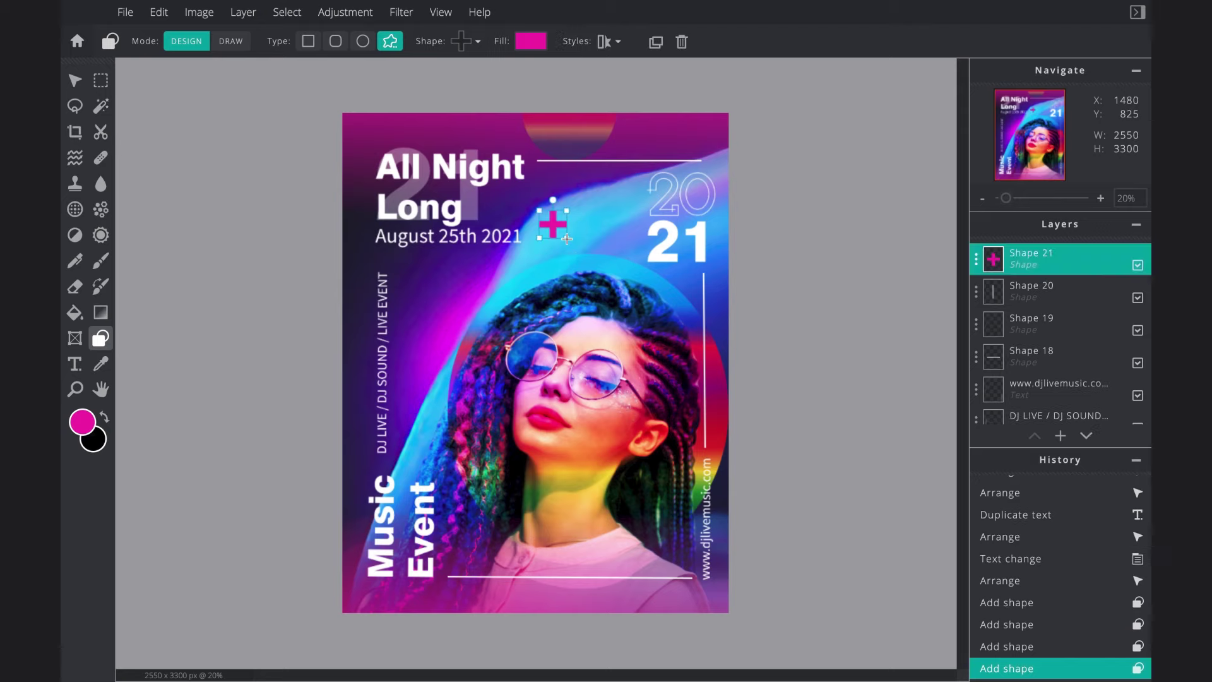
- Fill the cross white, rotate it 45° into an X, and duplicate it
left_click(539, 43)
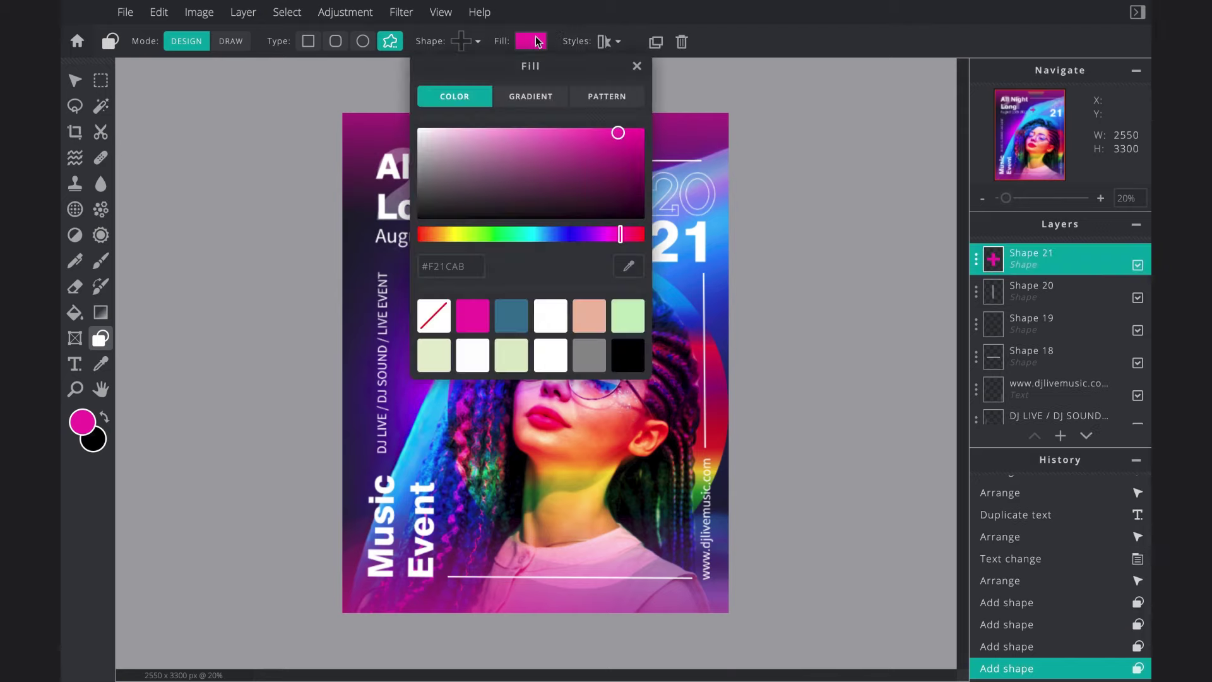
left_click(539, 316)
left_click(263, 300)
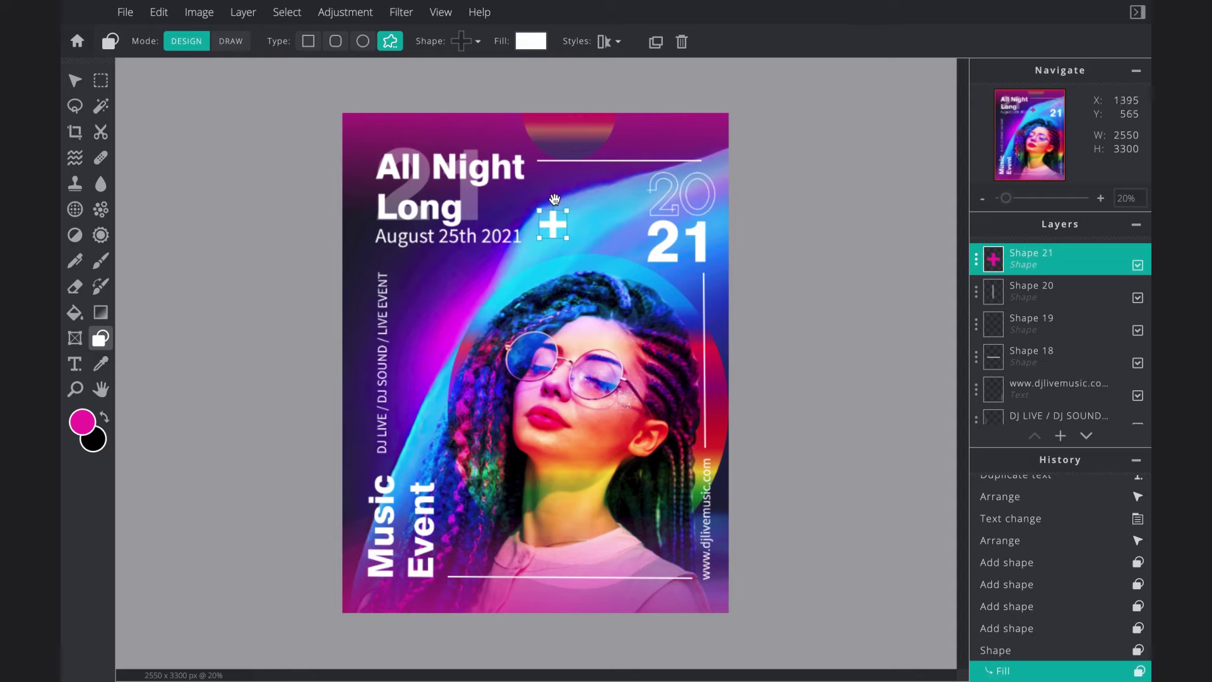
left_click_drag(554, 200, 676, 547)
key("ctrl+j")
key("ctrl+j")
key("ctrl+z")
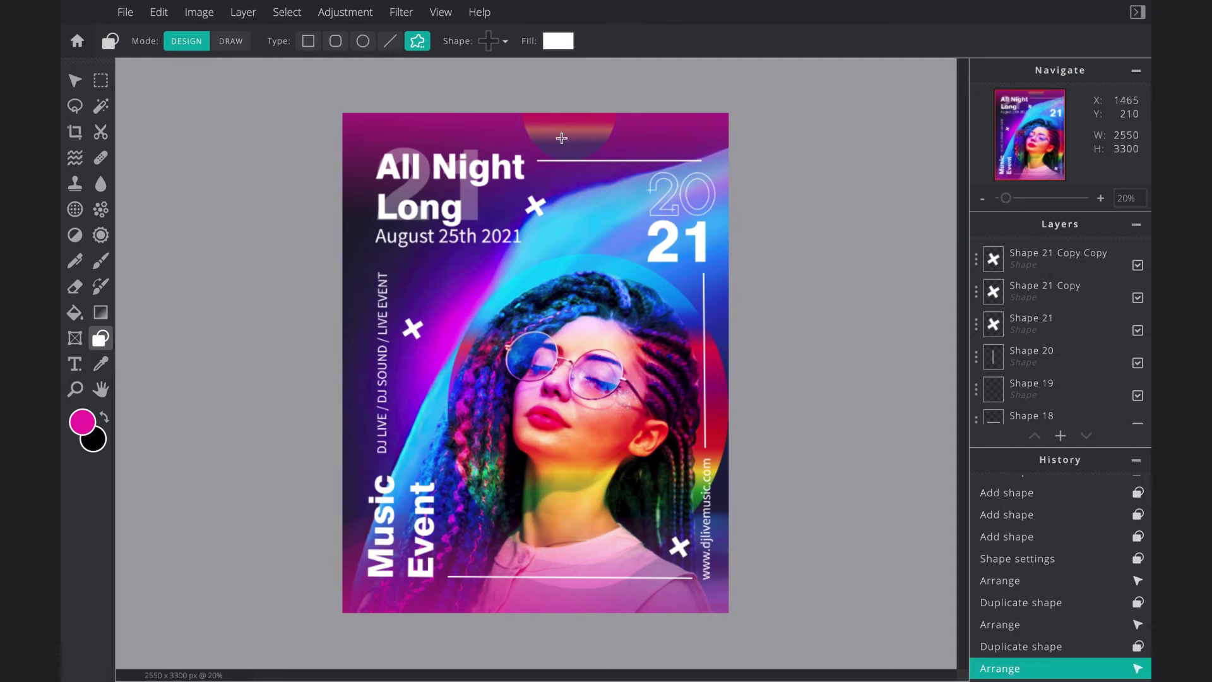
- Draw a small four-point star beside the 21 with Overlay blending, and place a copy at the left edge
left_click(493, 51)
left_click_drag(597, 219, 610, 239)
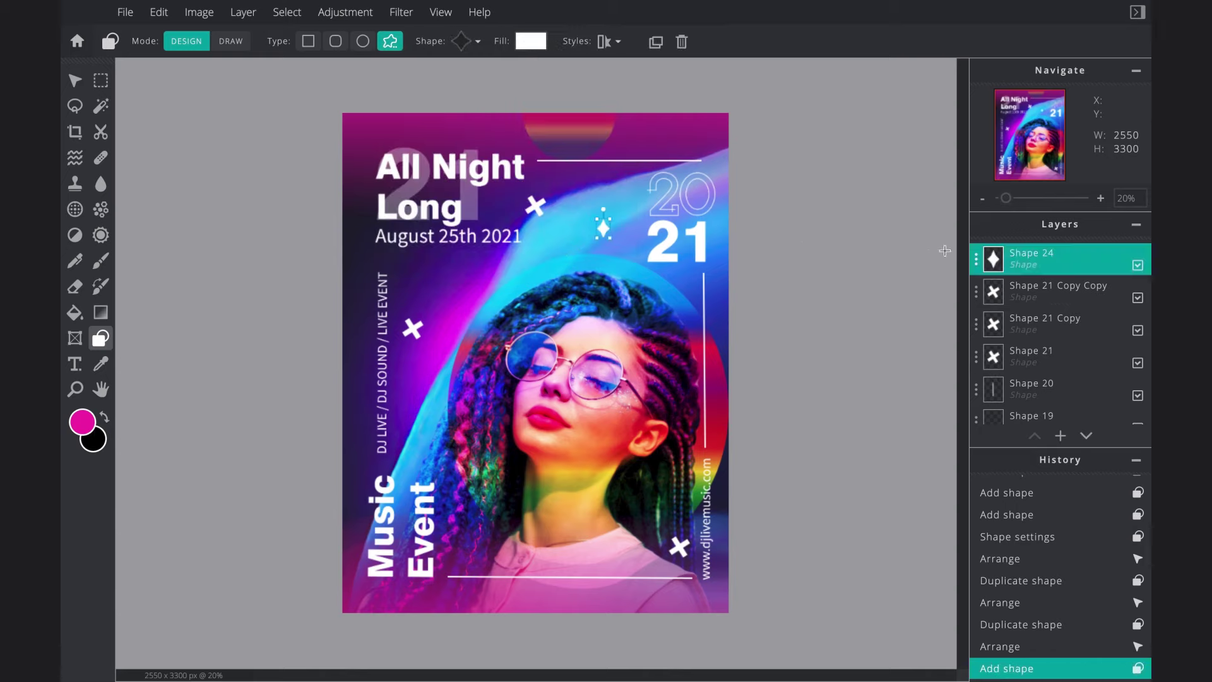
left_click(976, 259)
left_click(849, 321)
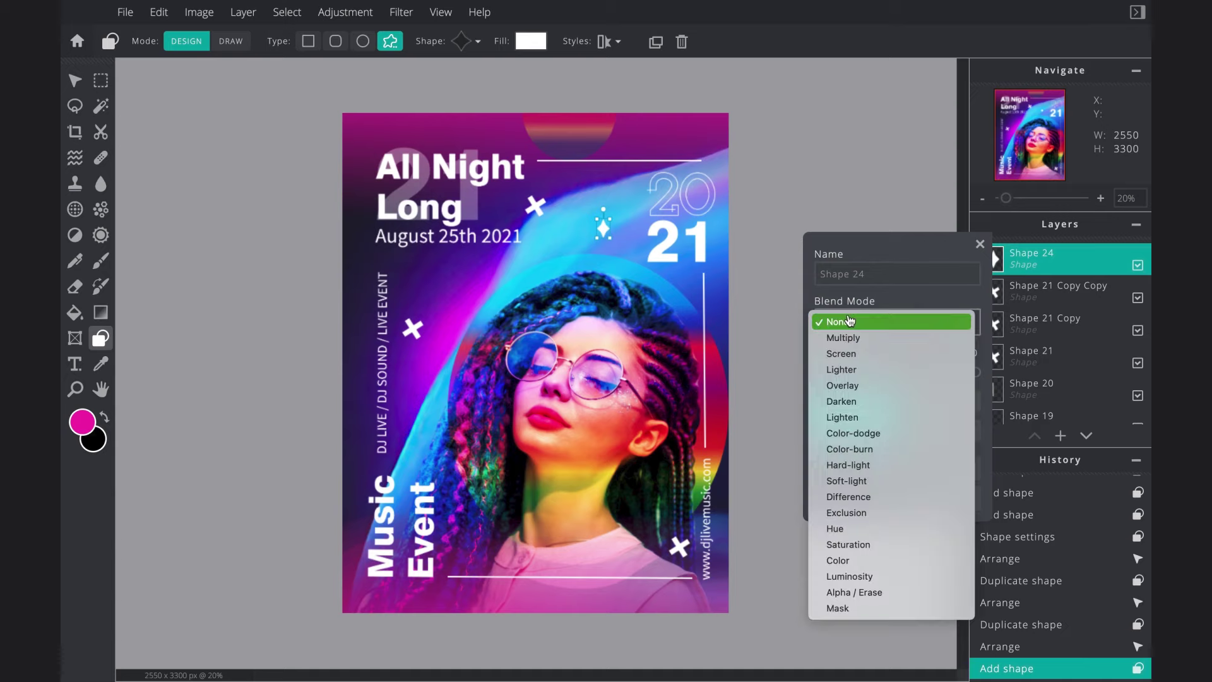
left_click(843, 385)
left_click(980, 244)
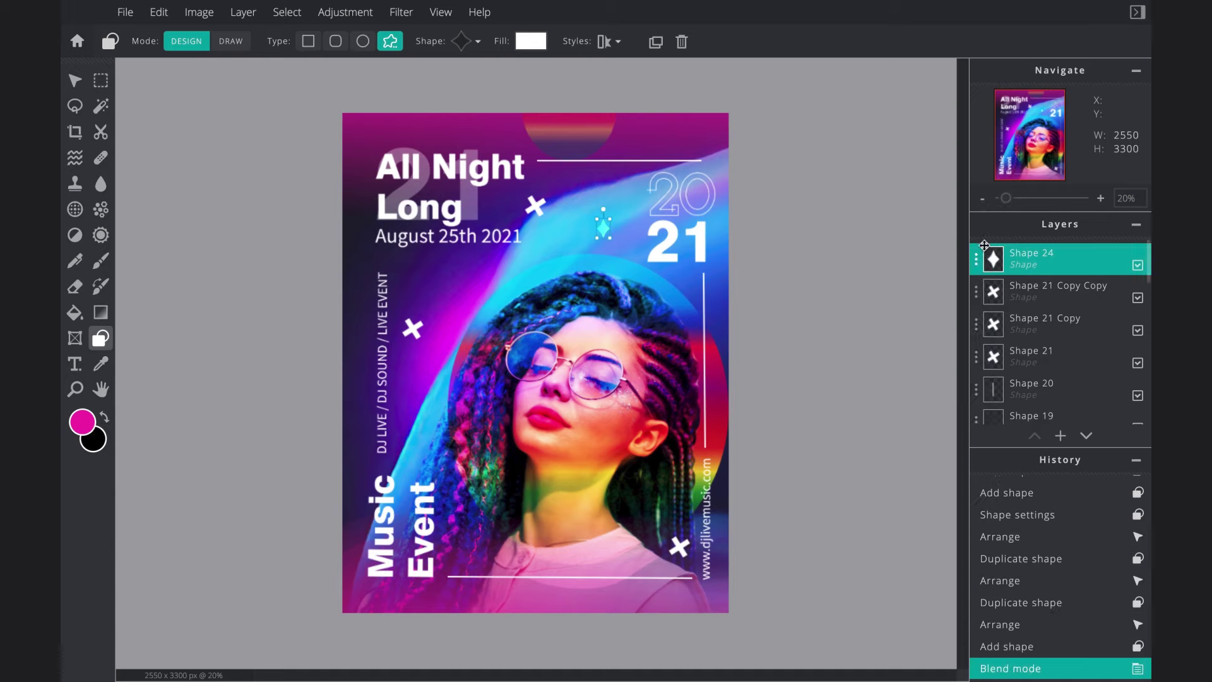
left_click_drag(603, 228, 685, 130)
left_click(791, 176)
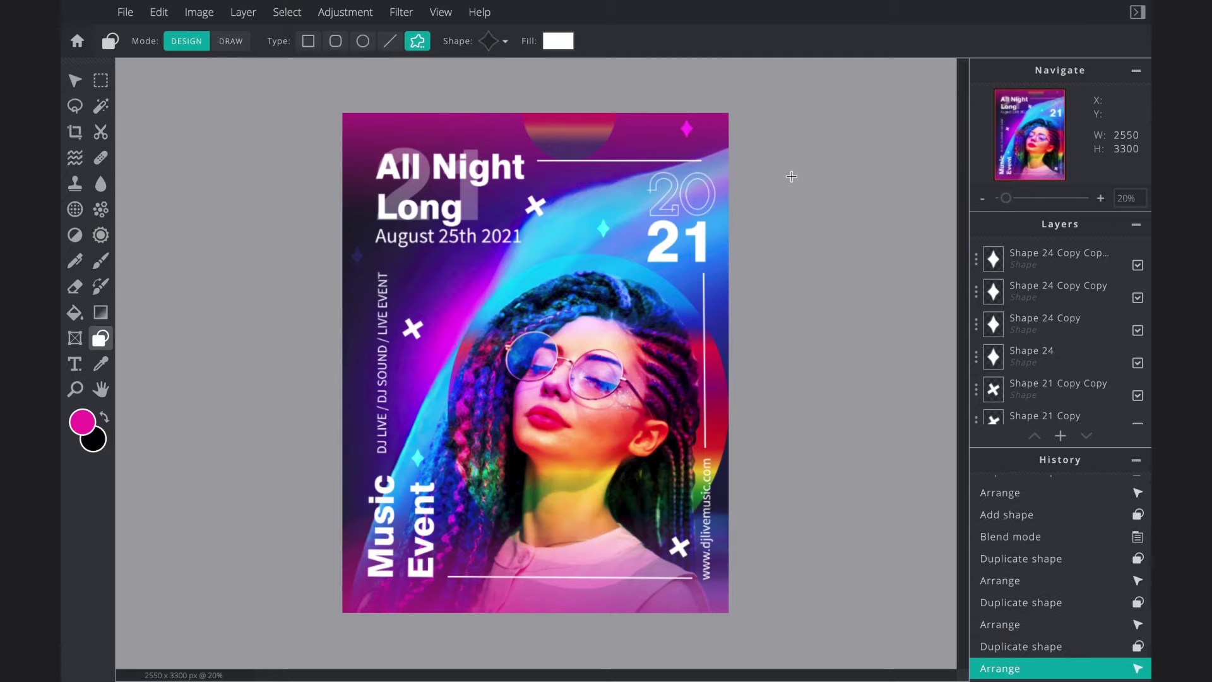